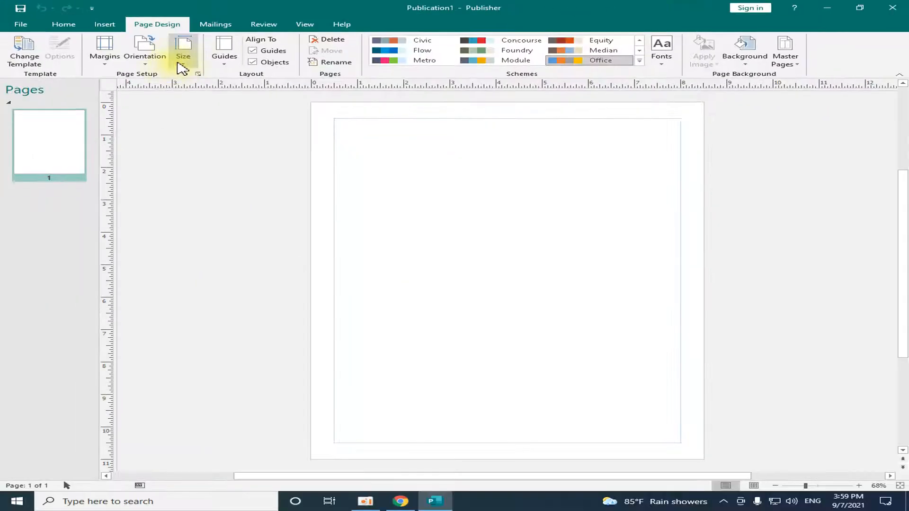
Browse the preset page sizes by publication type and manufacturer, and close the selection.
click(174, 67)
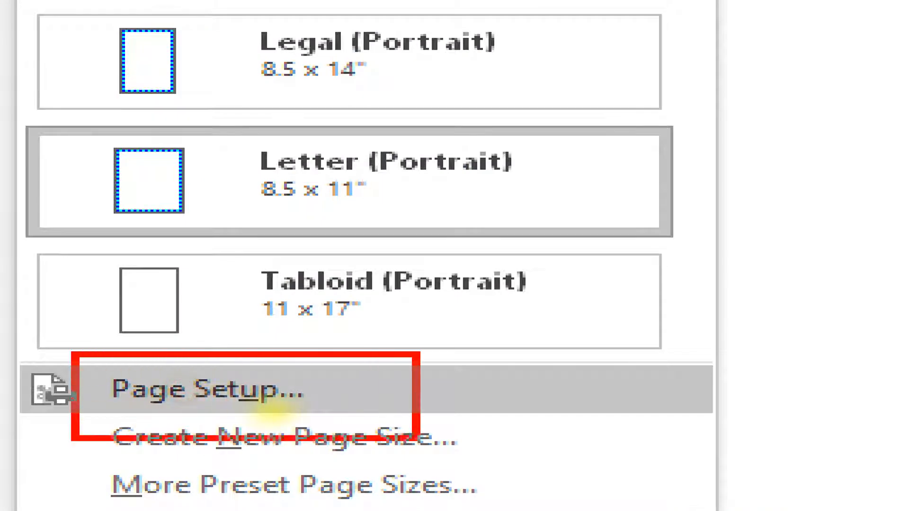
key(Escape)
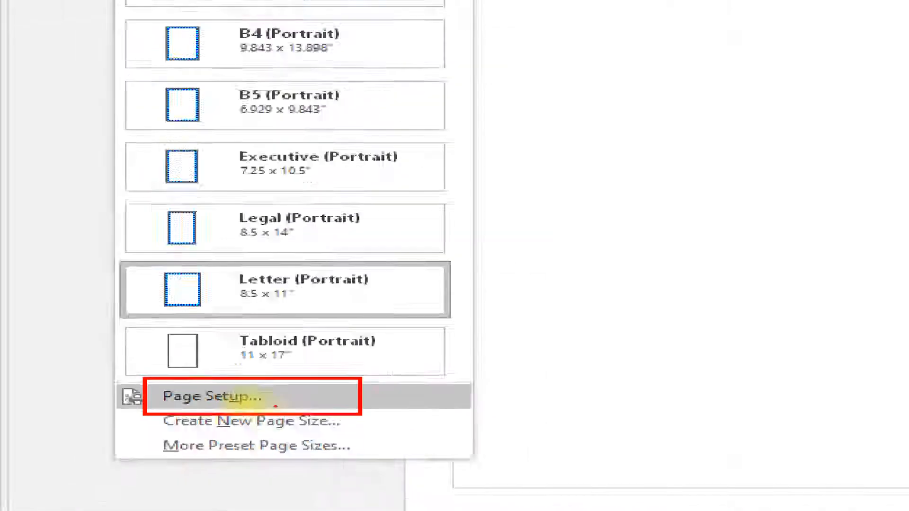
click(183, 52)
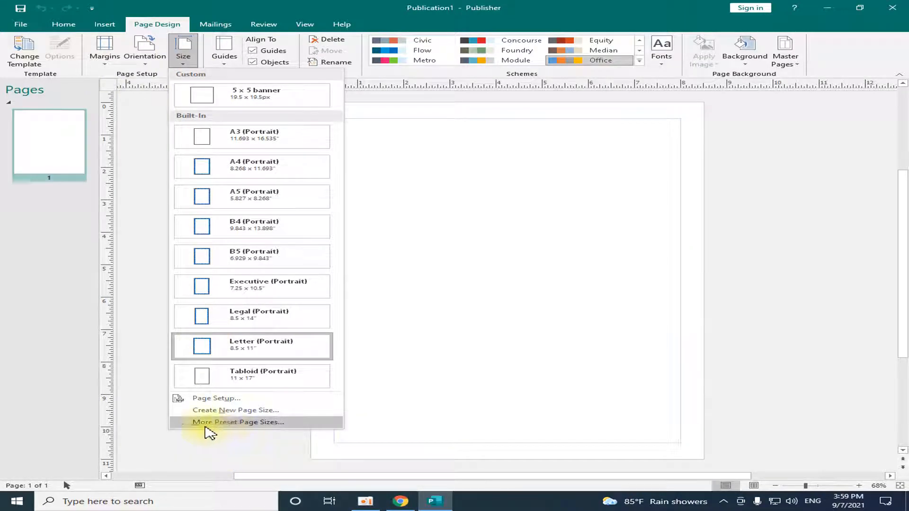
click(248, 423)
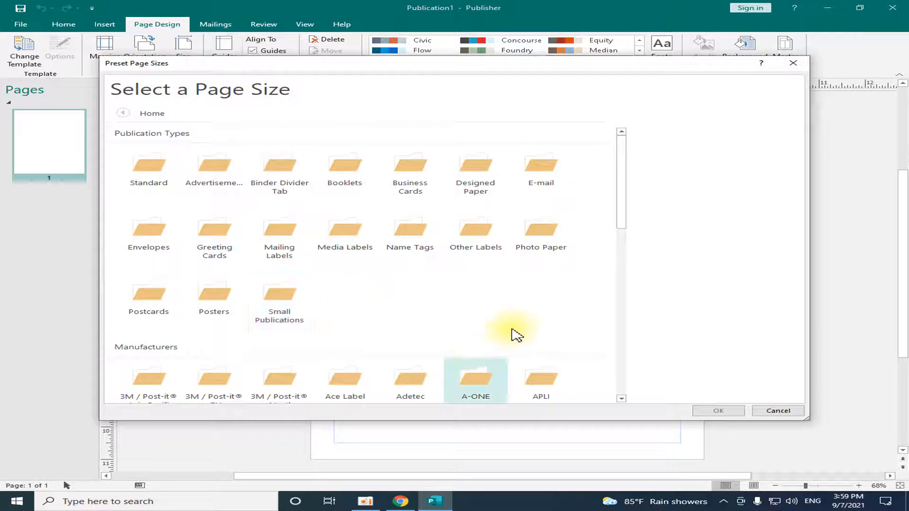
scroll(515, 337, down, 10)
scroll(519, 339, down, 1)
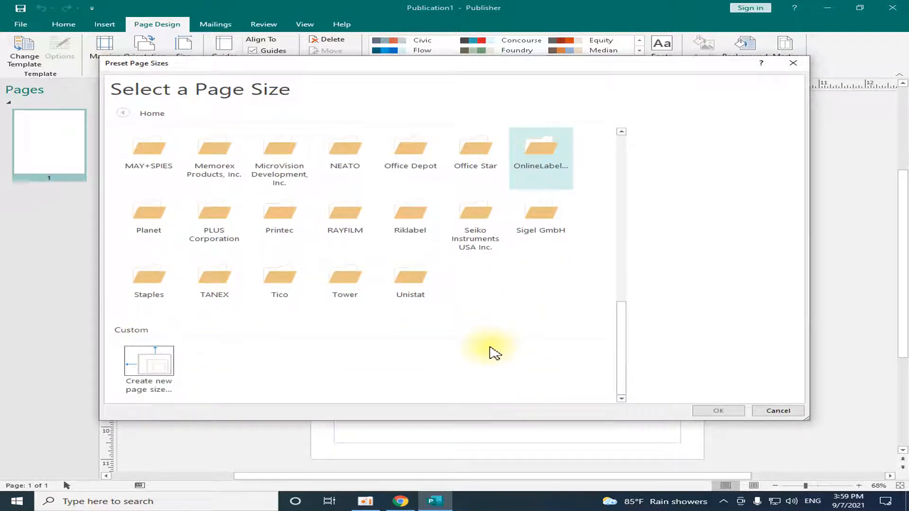
scroll(492, 351, up, 10)
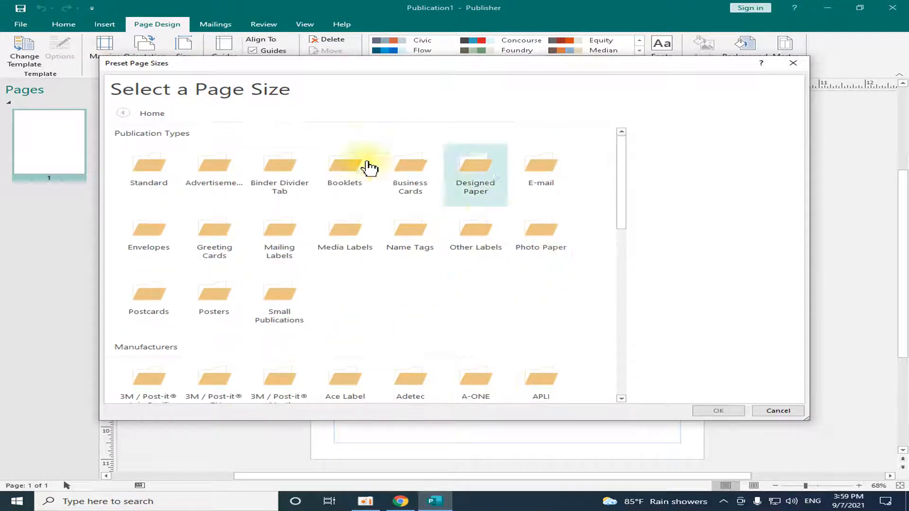
click(792, 63)
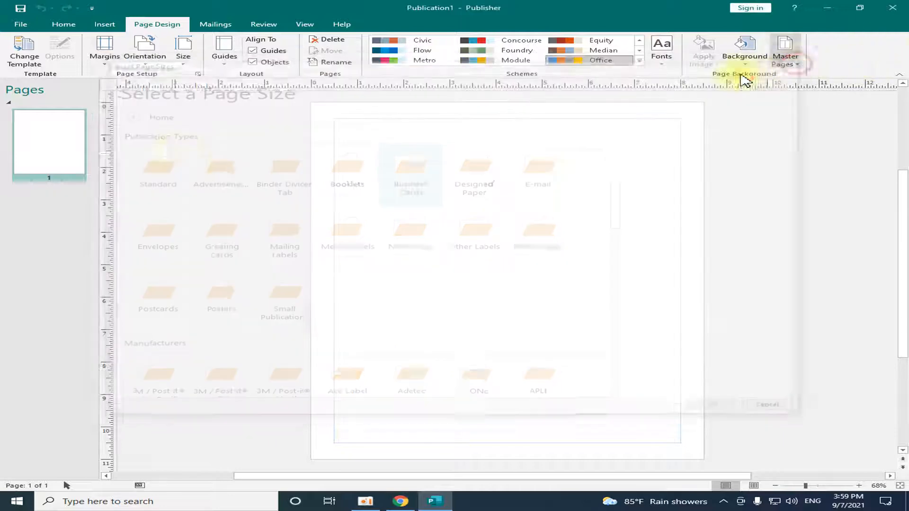
Set up the page as one page per sheet with a width and height of 5 inches.
click(182, 59)
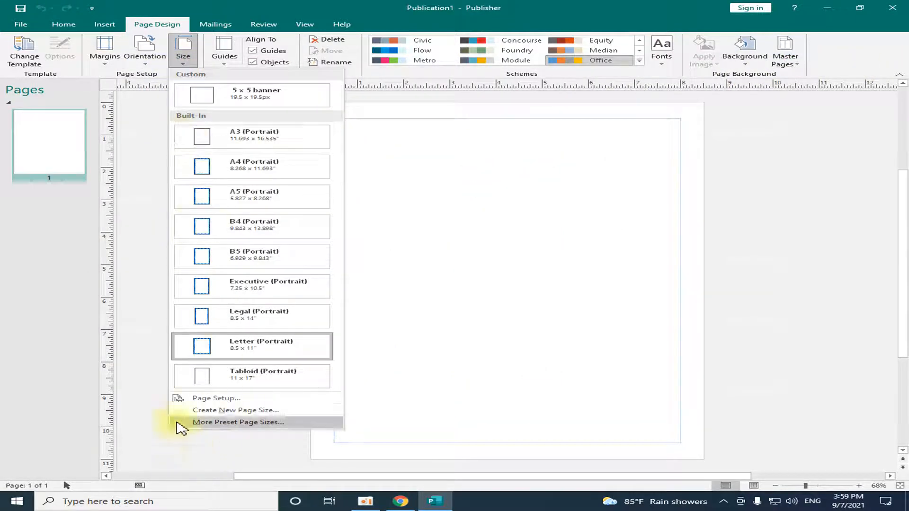
click(214, 399)
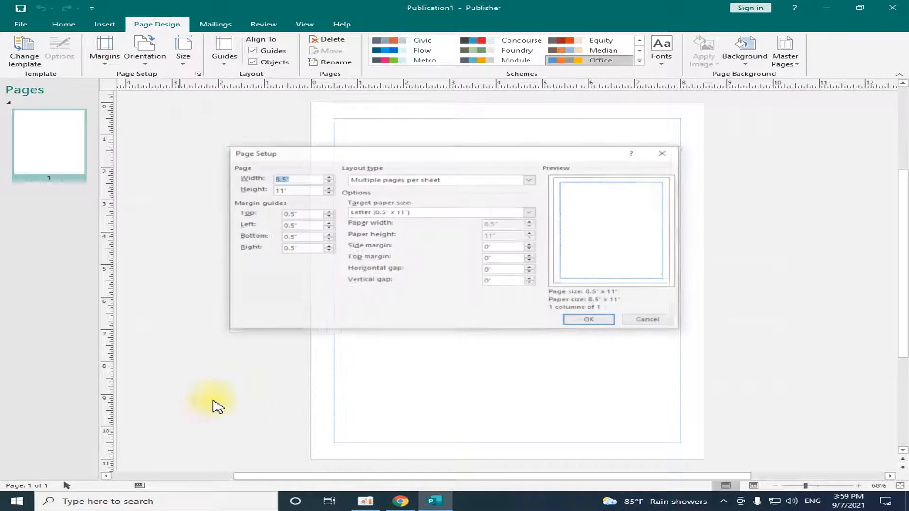
click(530, 179)
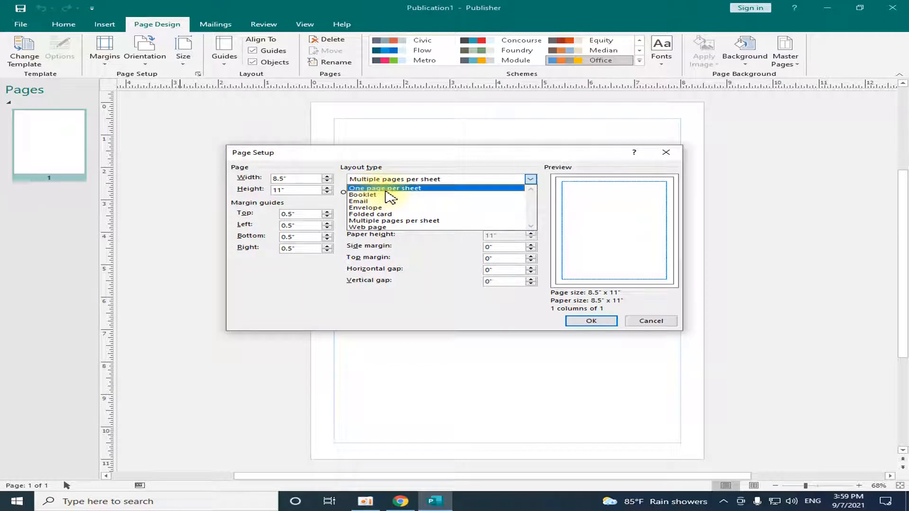
click(371, 189)
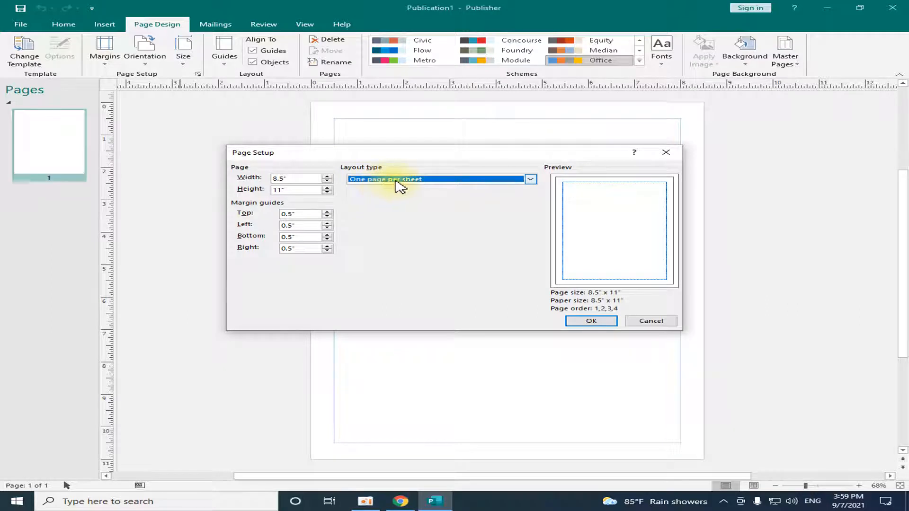
double_click(304, 180)
click(299, 189)
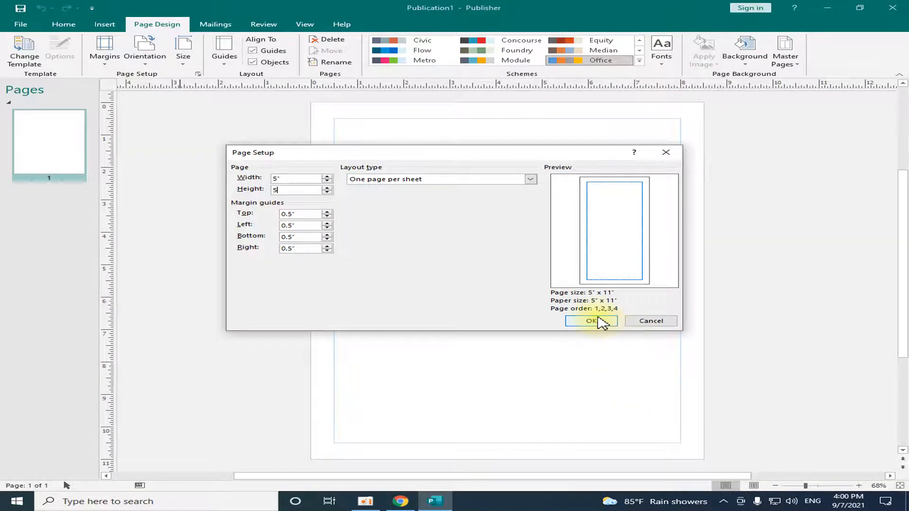
click(599, 319)
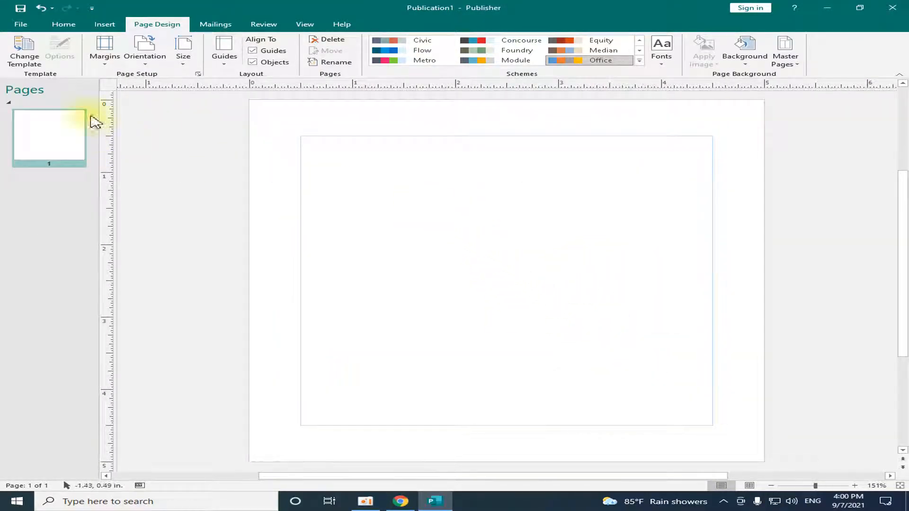
Try the portrait page orientation and return to landscape.
click(145, 56)
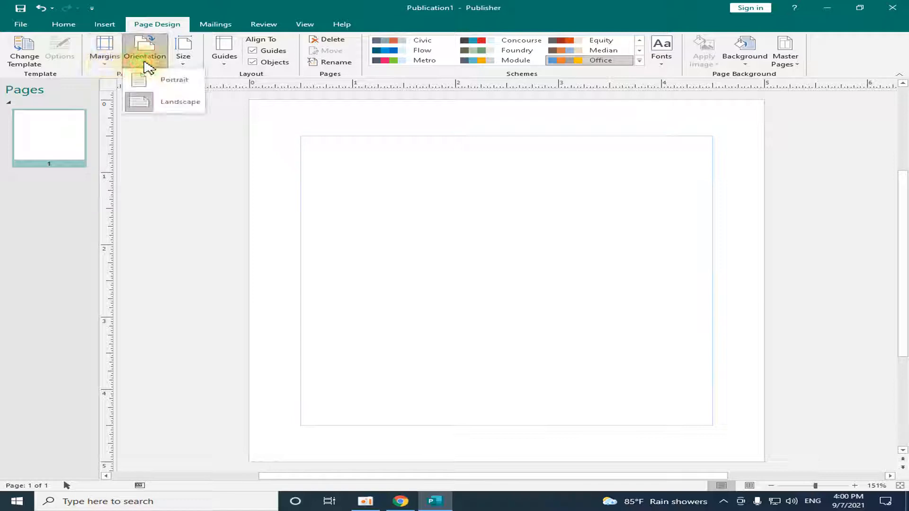
click(148, 81)
click(149, 58)
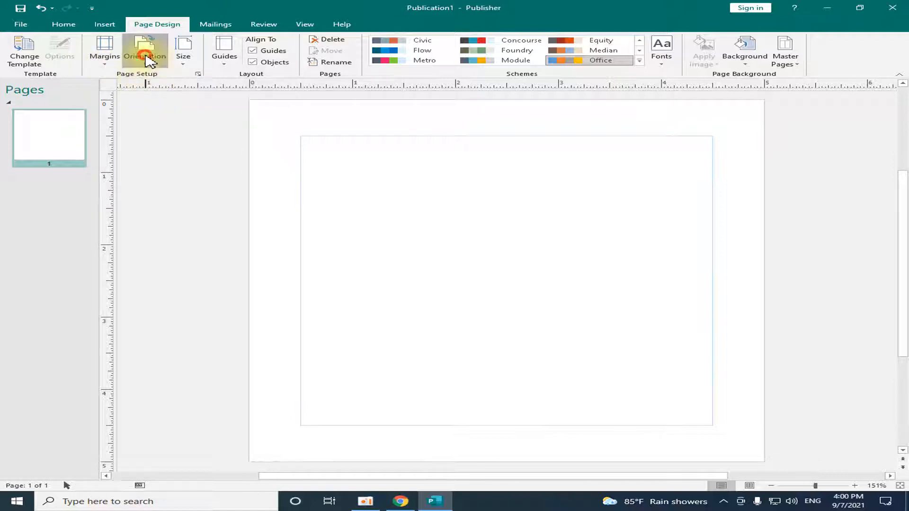
click(137, 98)
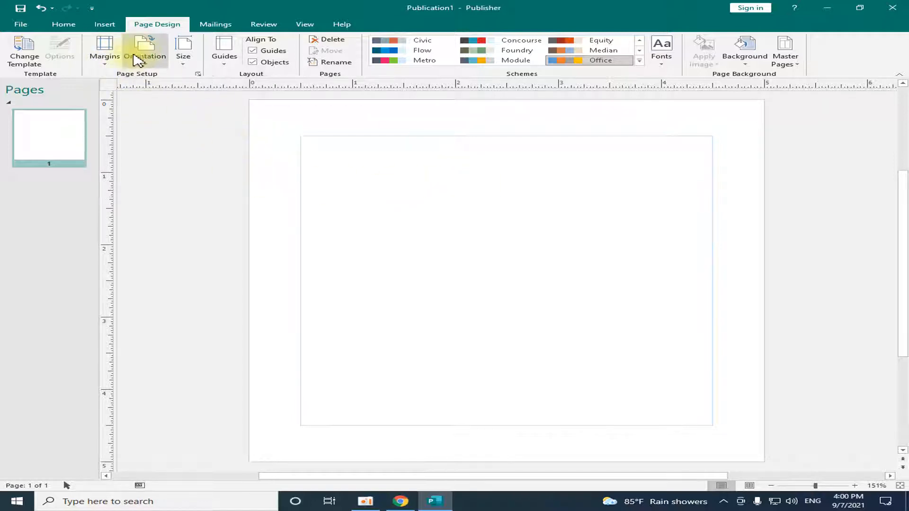
Review the custom margin guide settings for the page.
click(105, 53)
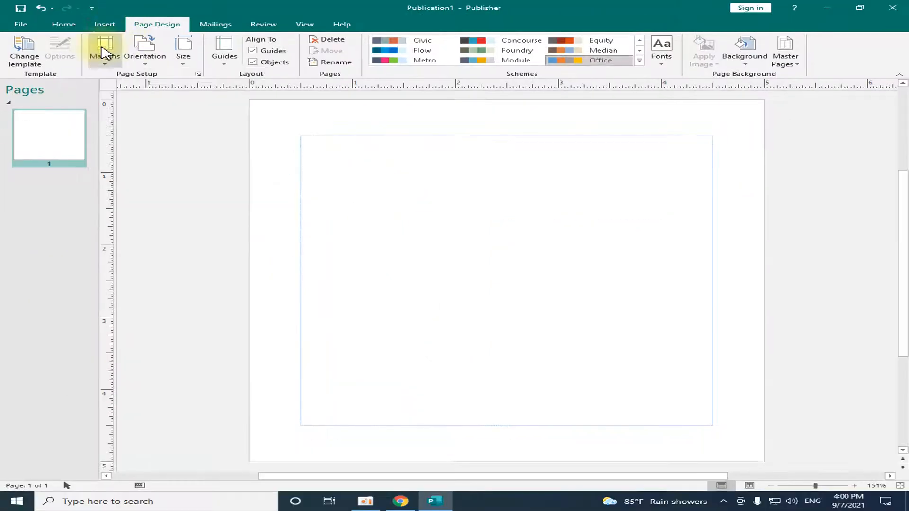
click(105, 48)
click(145, 209)
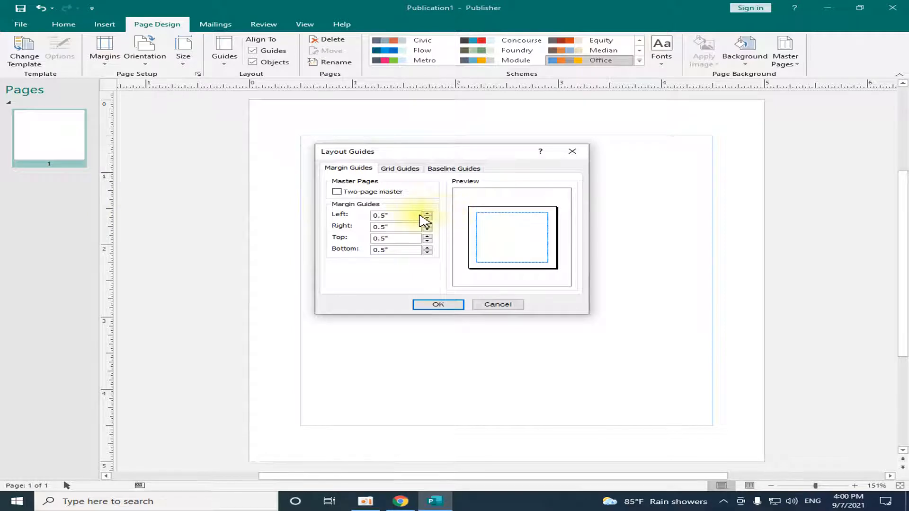
click(438, 304)
Apply the Narrow margin preset of 0.25" on all four sides of the page.
click(103, 53)
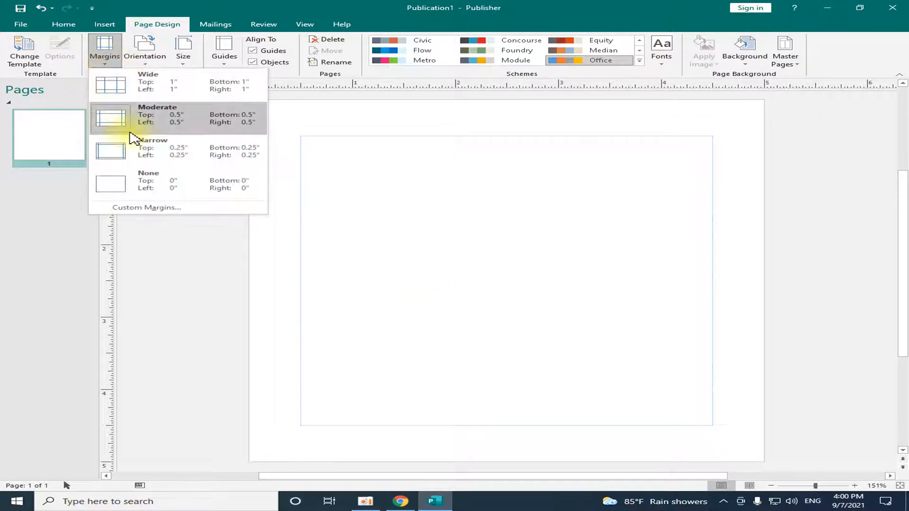
click(148, 148)
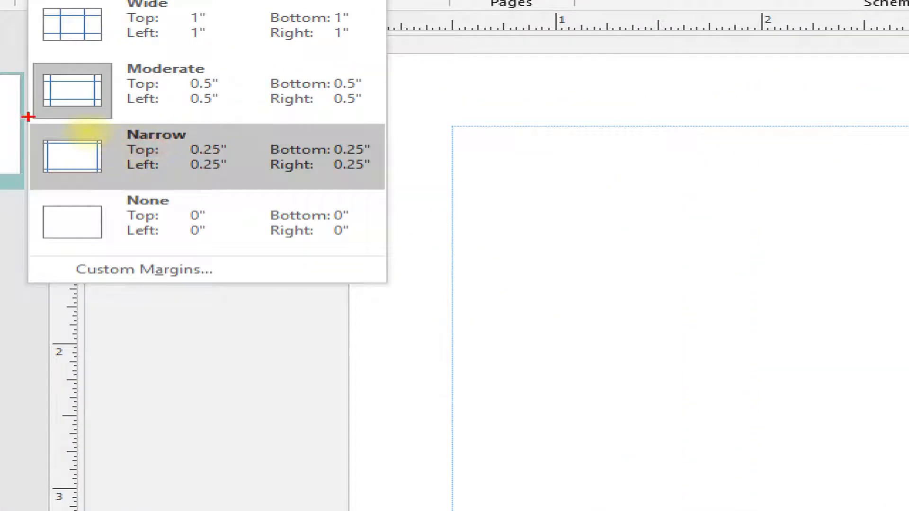
drag(26, 118, 421, 195)
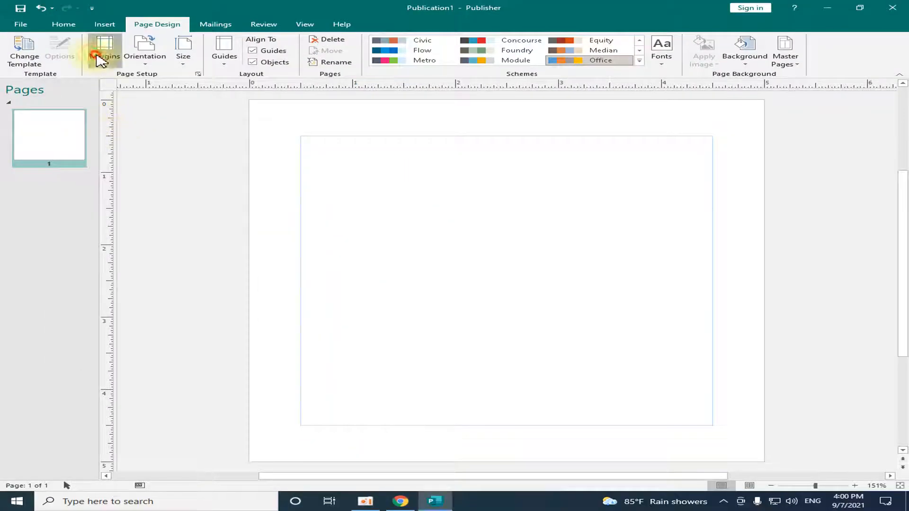
click(103, 49)
click(154, 150)
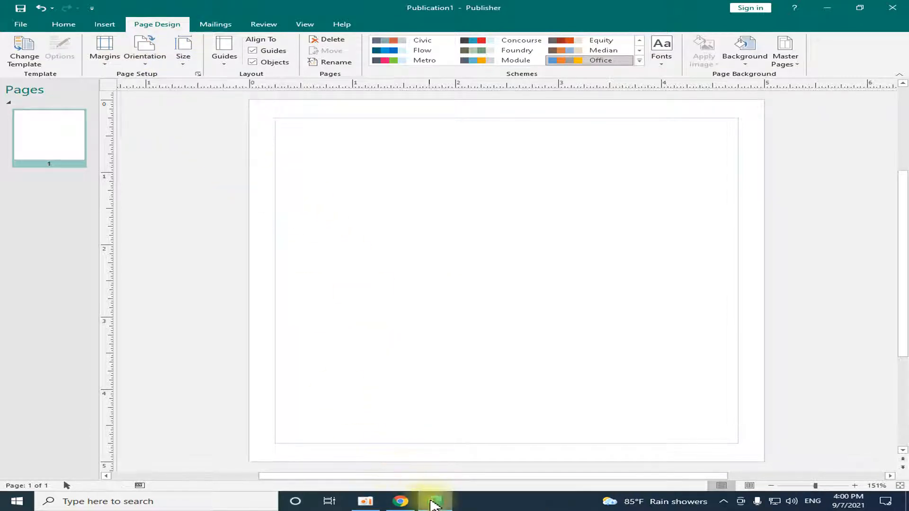
Open the Real Estate 1 image from the desktop, examine the logo design, and return to Publisher.
click(828, 7)
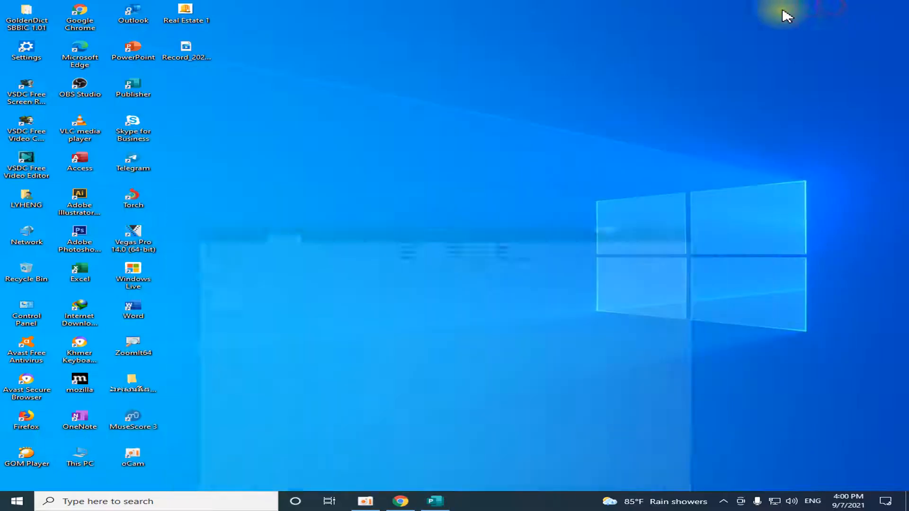
right_click(199, 22)
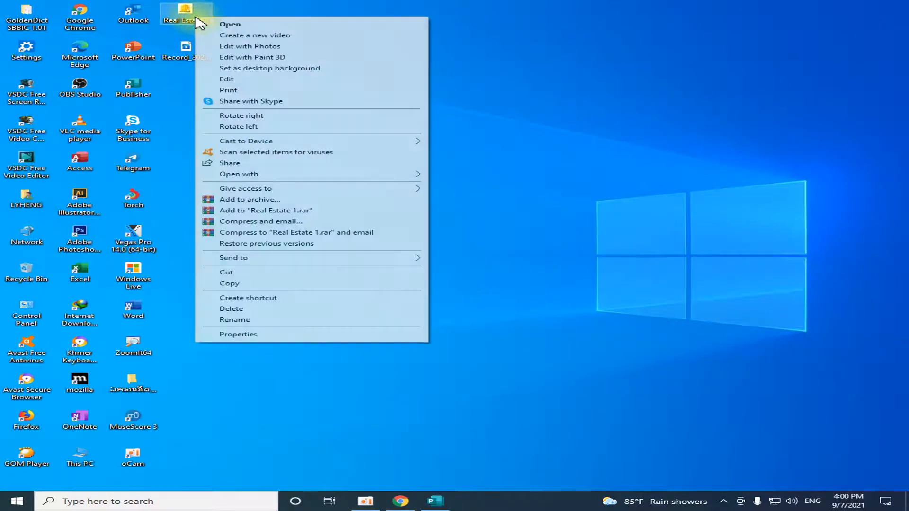
click(218, 26)
scroll(523, 294, up, 1)
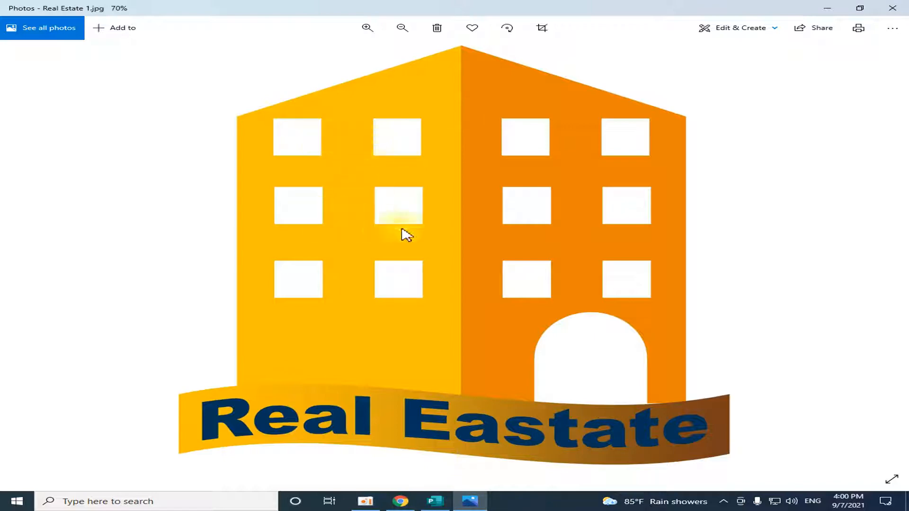
click(436, 501)
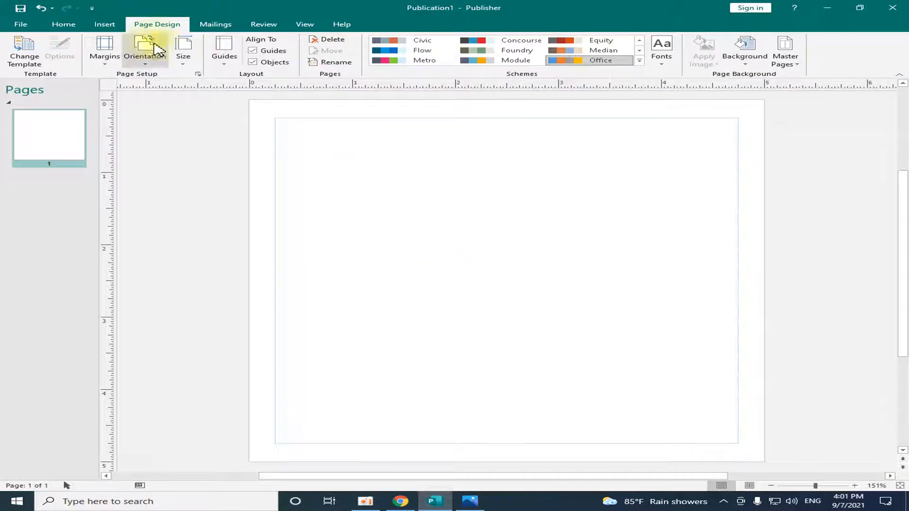
Draw a flowchart shape with a slanted top edge, about 1.19 by 3.31 inches, in the page's left half and delete it.
click(115, 28)
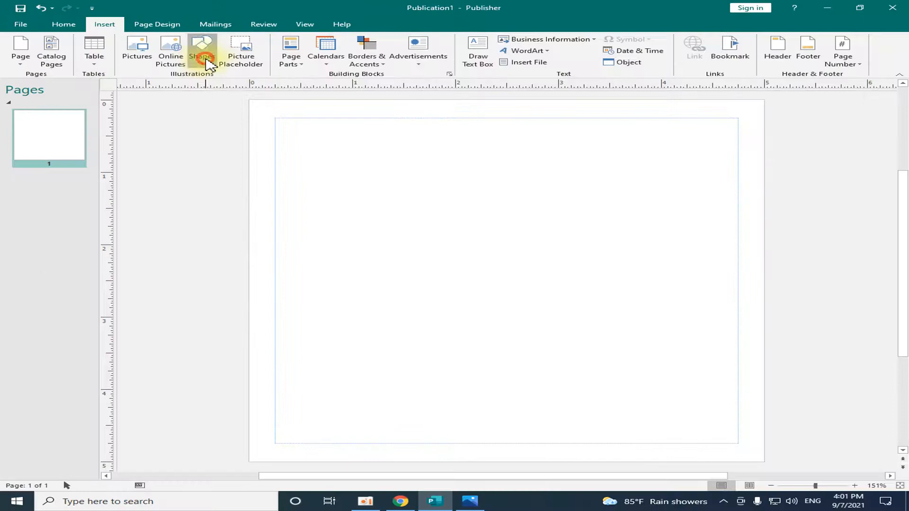
click(475, 201)
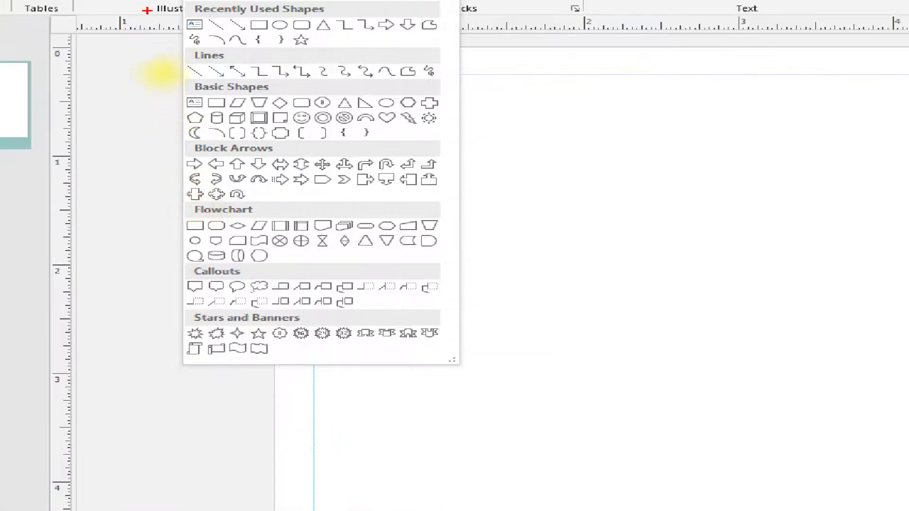
mouse_move(147, 10)
mouse_down()
mouse_move(481, 318)
mouse_move(469, 379)
mouse_up()
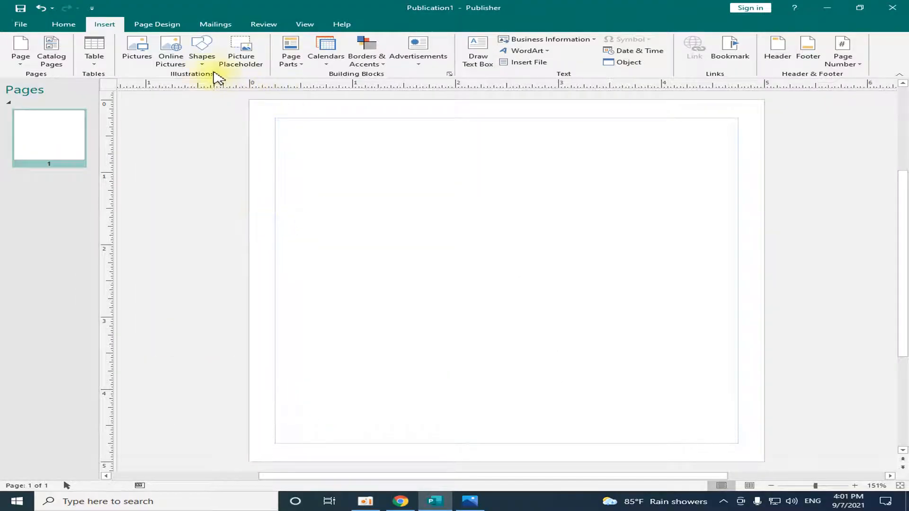
click(210, 66)
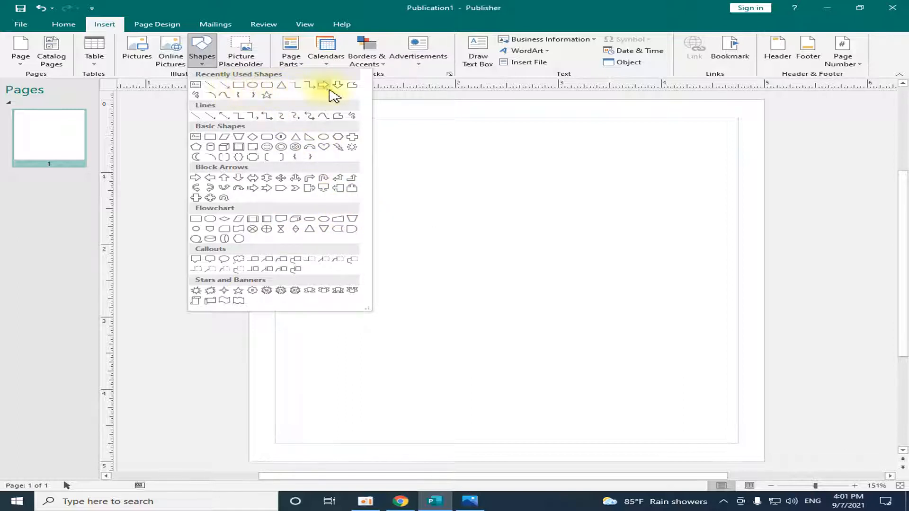
click(337, 219)
drag(303, 144, 425, 383)
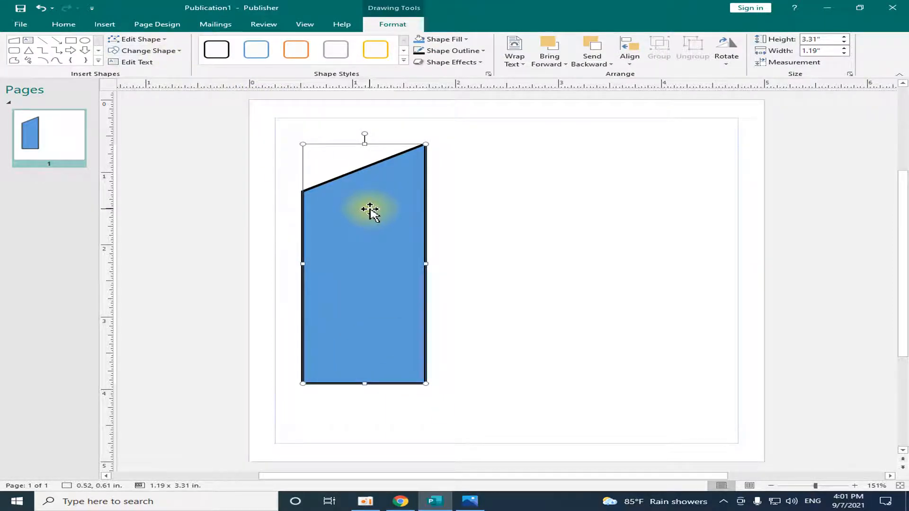
key(Delete)
Draw a flowchart shape with a slanted top edge, about 1.48 by 3.04 inches, in the page's left half and shift it upward.
click(105, 24)
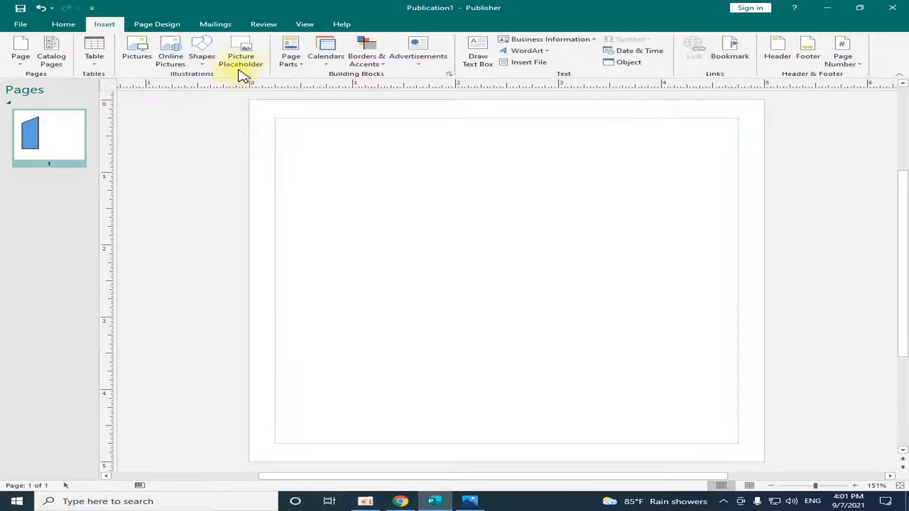
click(202, 50)
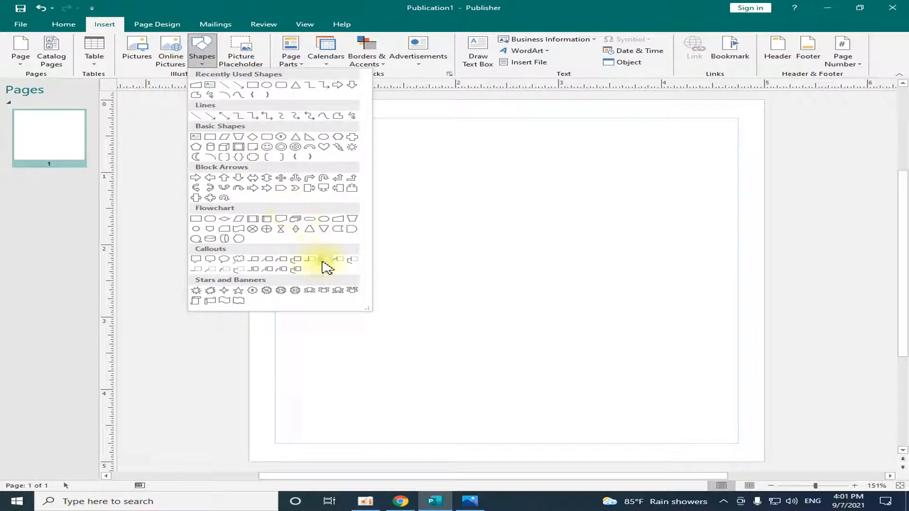
click(337, 221)
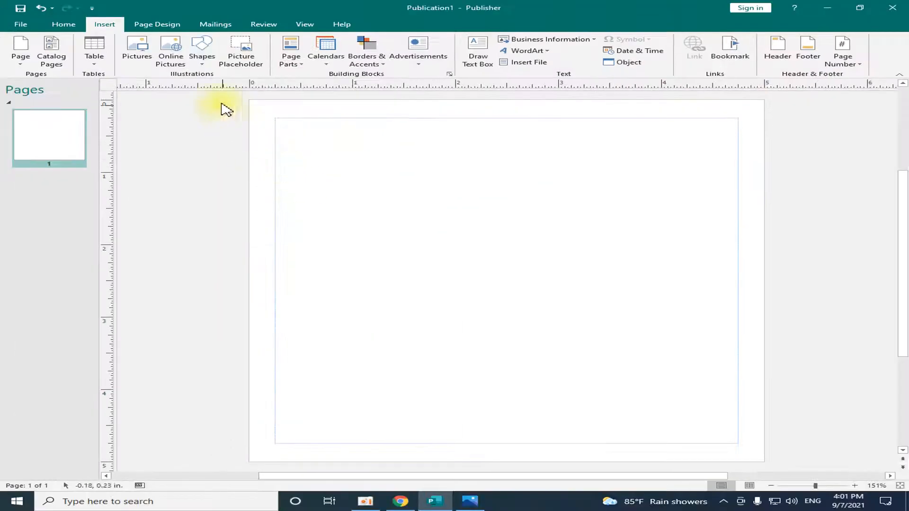
click(201, 60)
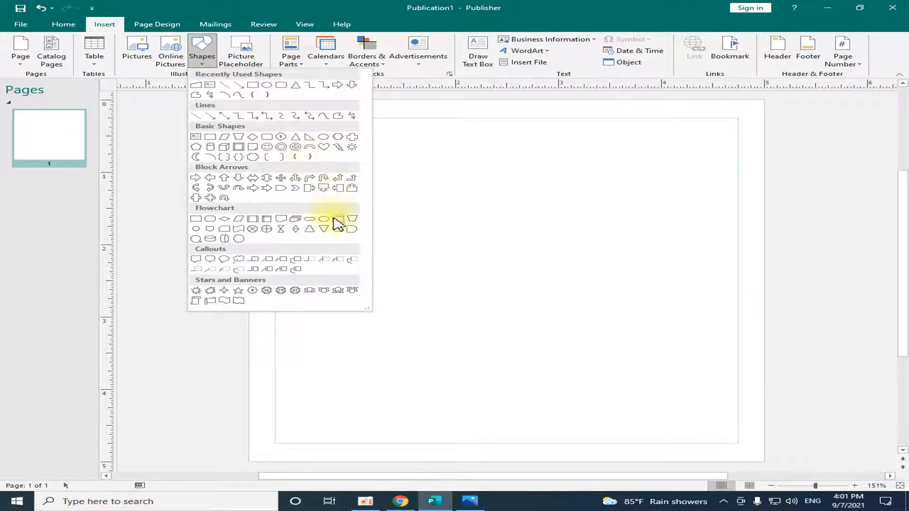
click(338, 219)
drag(319, 189, 472, 408)
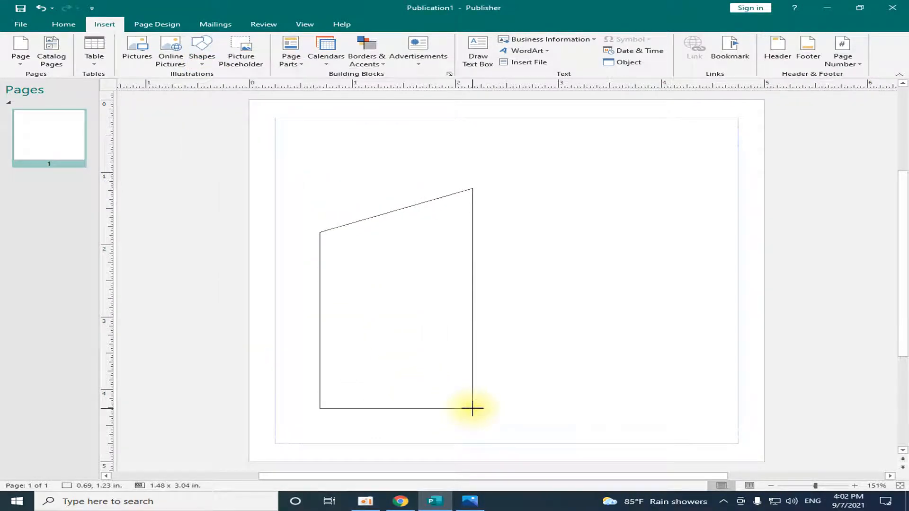
mouse_move(430, 349)
mouse_down()
mouse_move(430, 292)
mouse_move(430, 300)
mouse_up()
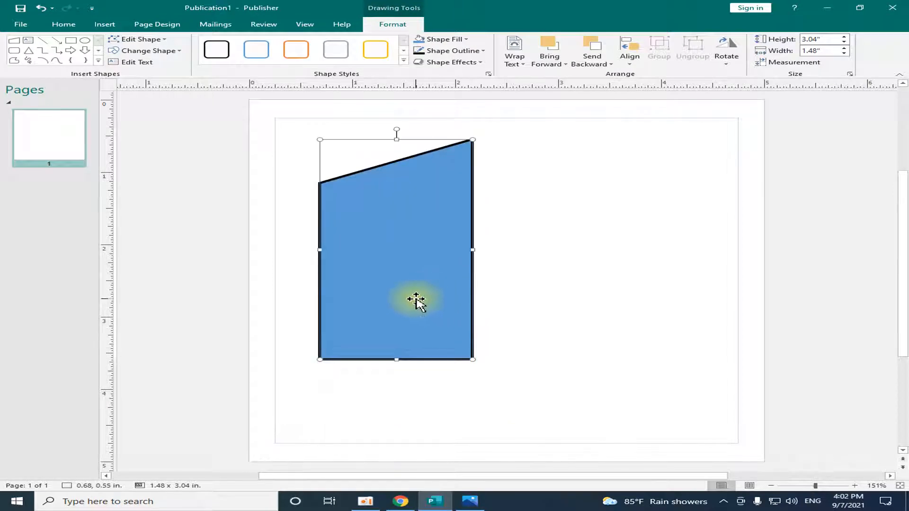
Stretch the slanted shape to about 3.18 inches high and move it up to about 0.34 inches from the page's top edge.
scroll(416, 300, down, 2)
scroll(426, 298, up, 1)
drag(394, 342, 392, 356)
drag(405, 304, 408, 287)
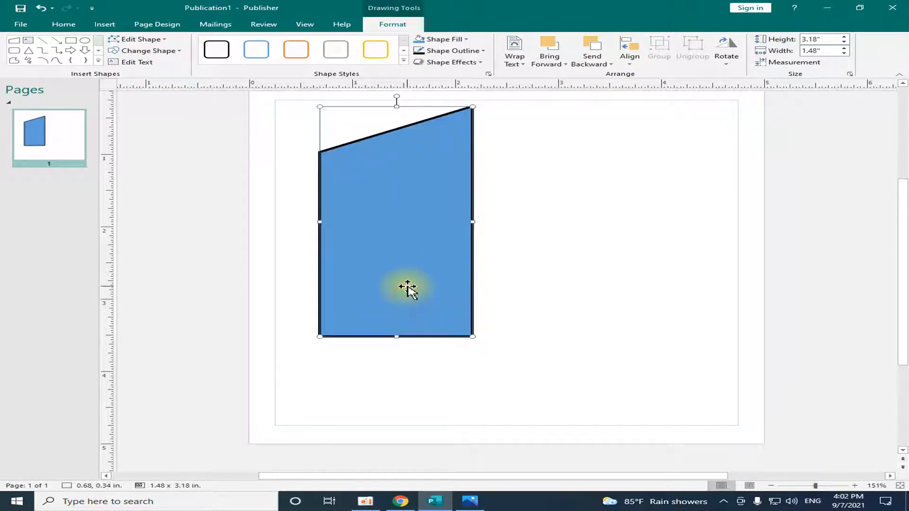
Fill the slanted shape with the gold standard color.
click(466, 40)
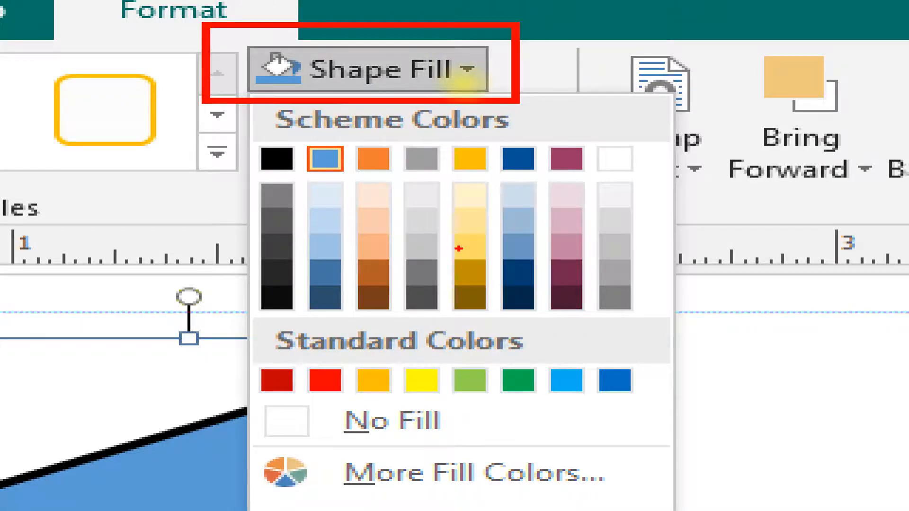
key(Escape)
click(465, 71)
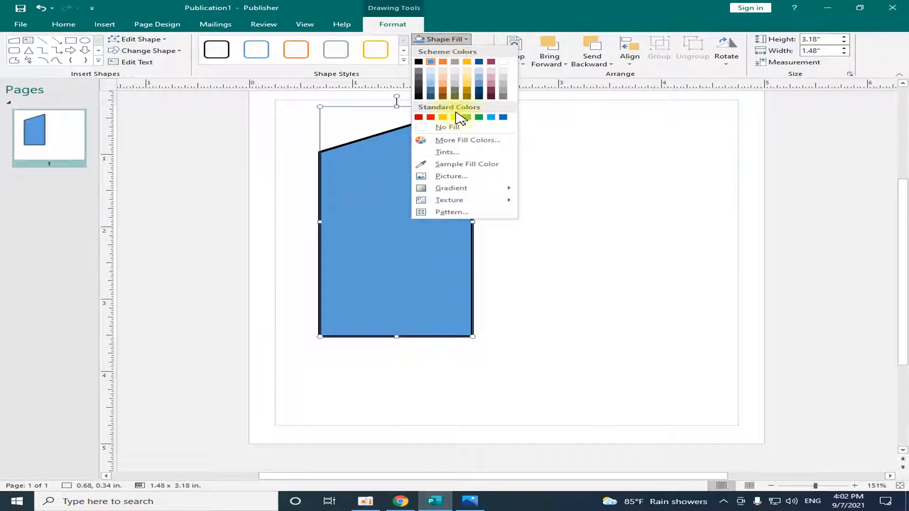
click(442, 117)
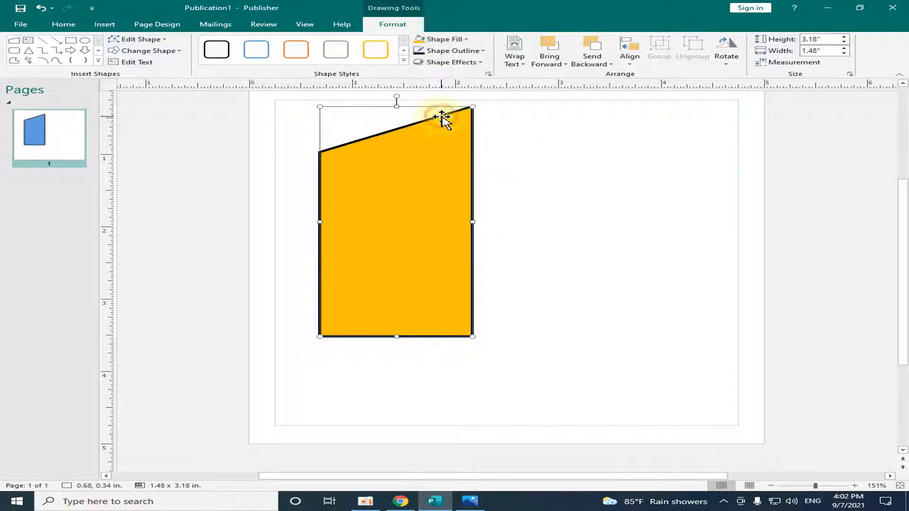
Fill the slanted shape with the orange PANTONE 1385 C swatch.
click(466, 41)
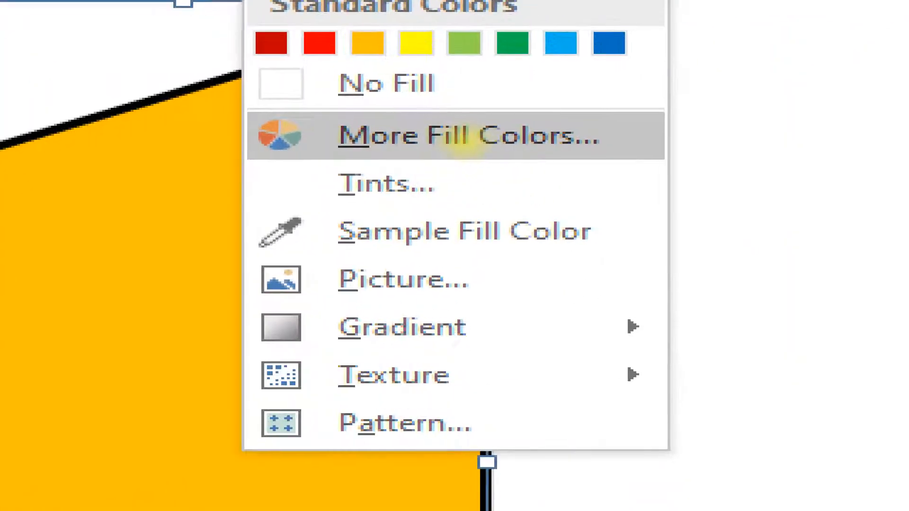
click(467, 141)
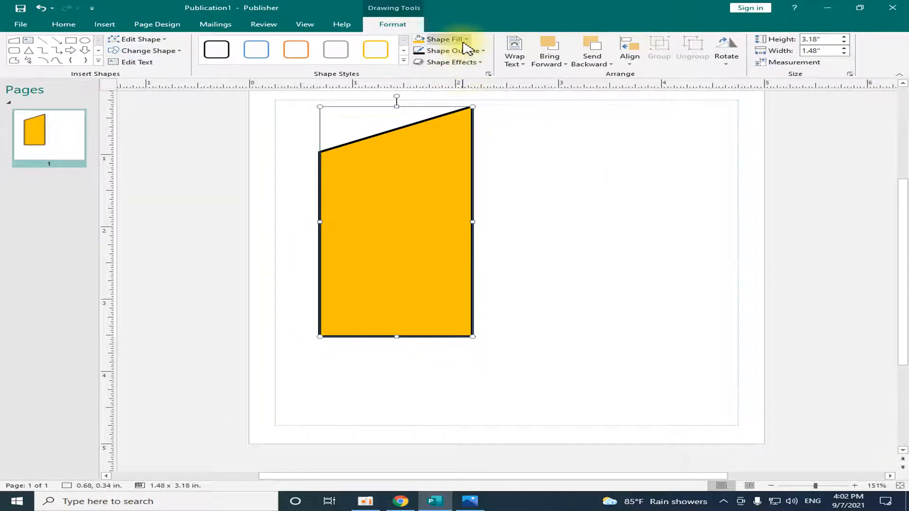
click(459, 40)
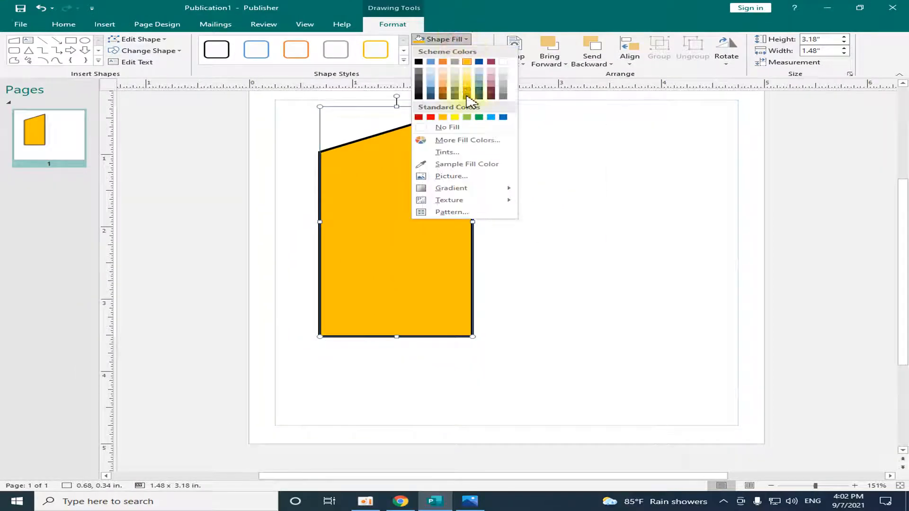
click(468, 141)
click(438, 151)
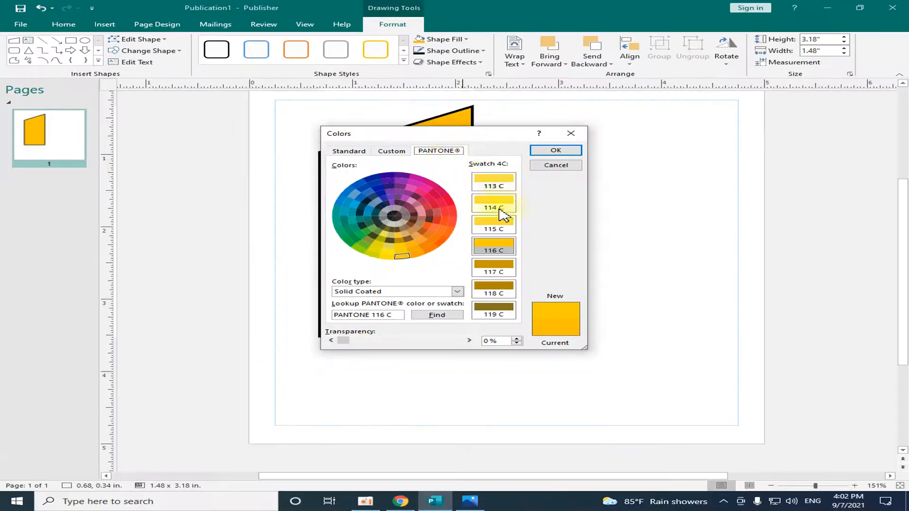
drag(437, 205, 420, 240)
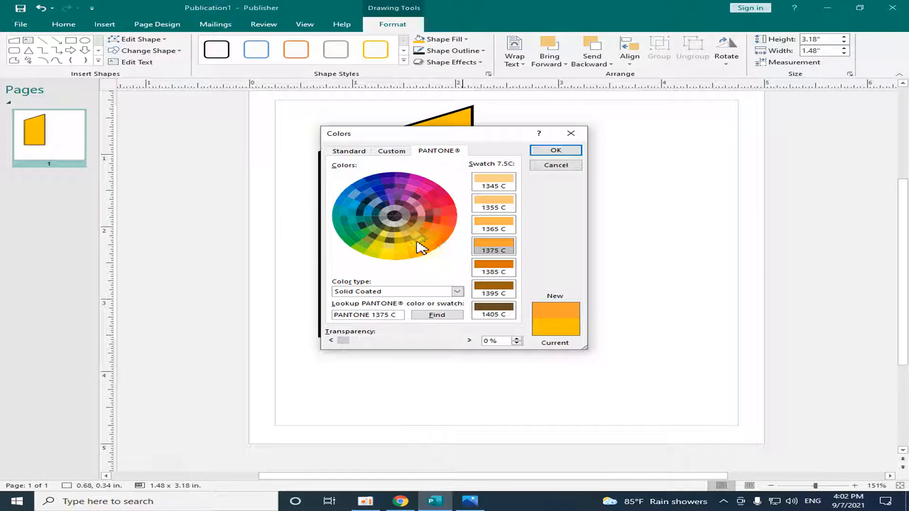
click(493, 268)
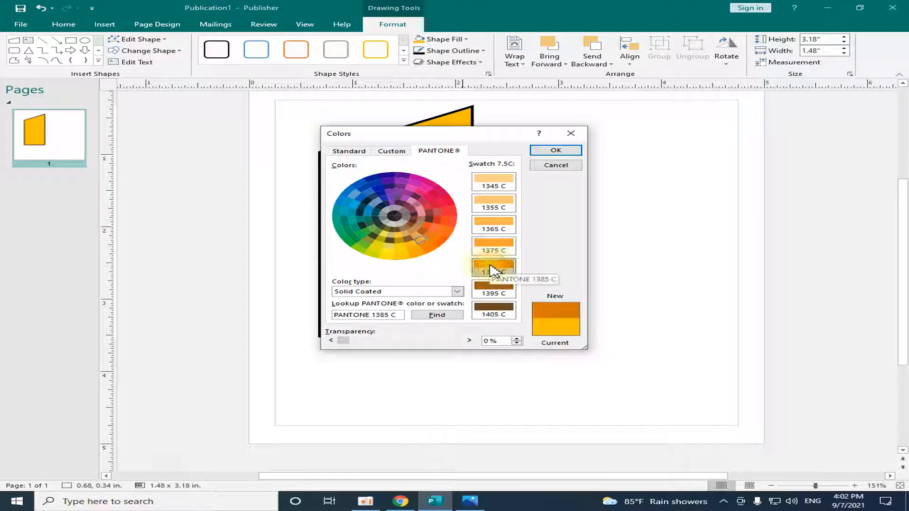
click(554, 150)
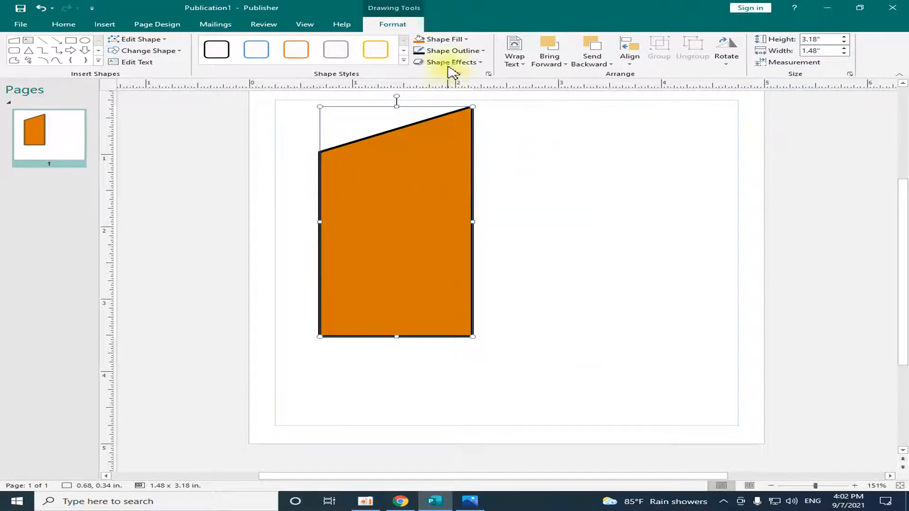
Remove the outline from the orange shape and deselect it.
click(461, 51)
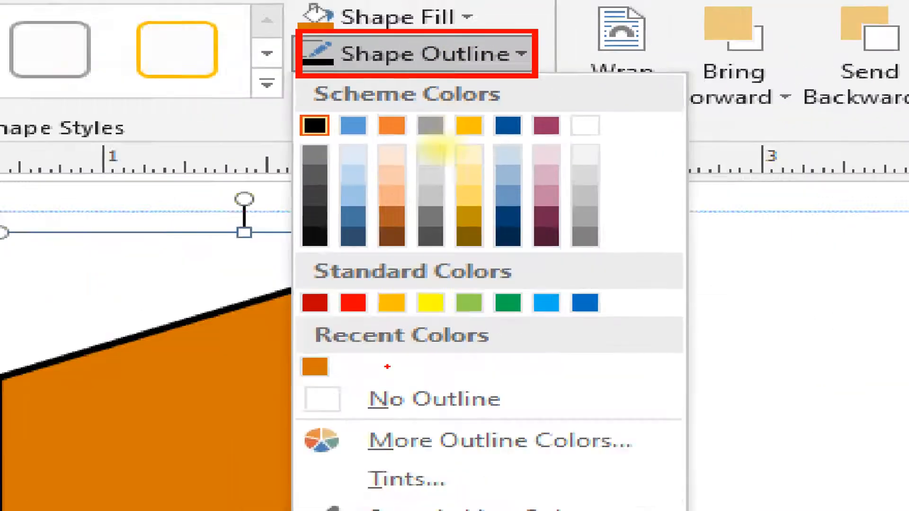
click(435, 230)
click(448, 51)
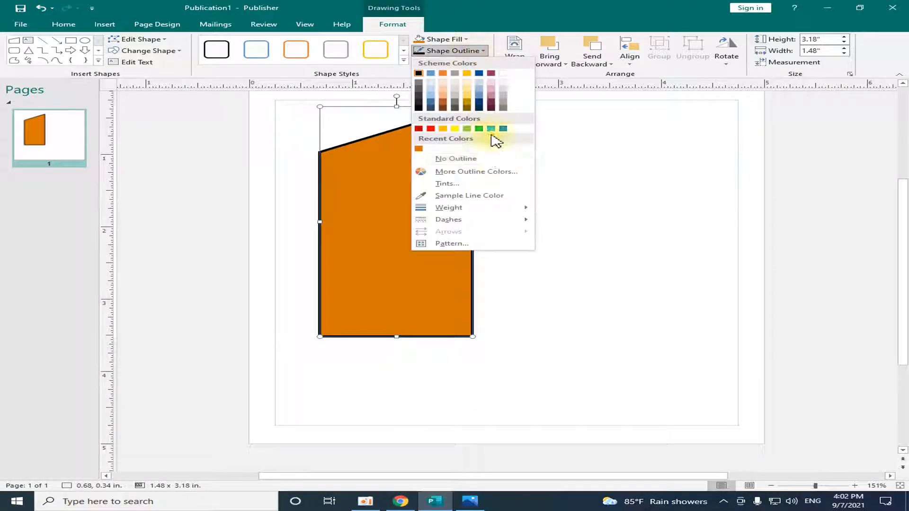
click(467, 158)
click(513, 170)
scroll(491, 225, up, 1)
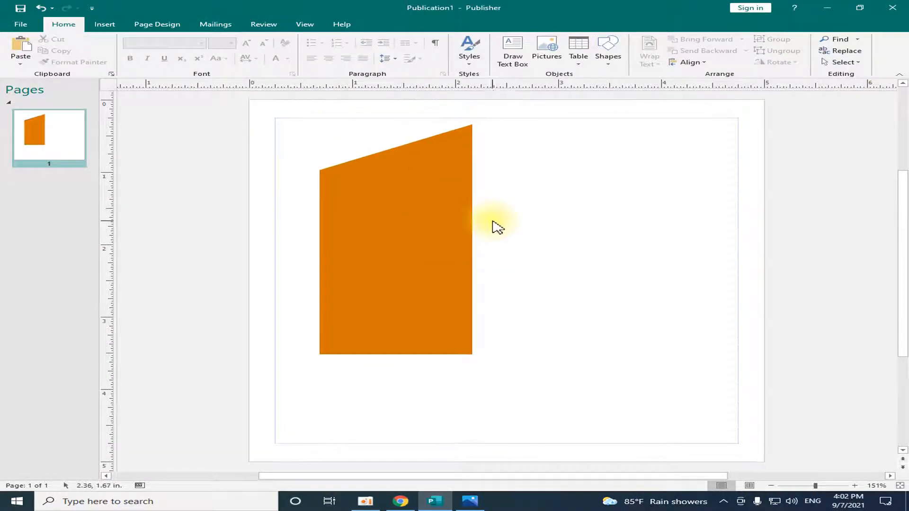
Duplicate the orange shape, move the copy partly over its right side and delete the copy.
click(419, 213)
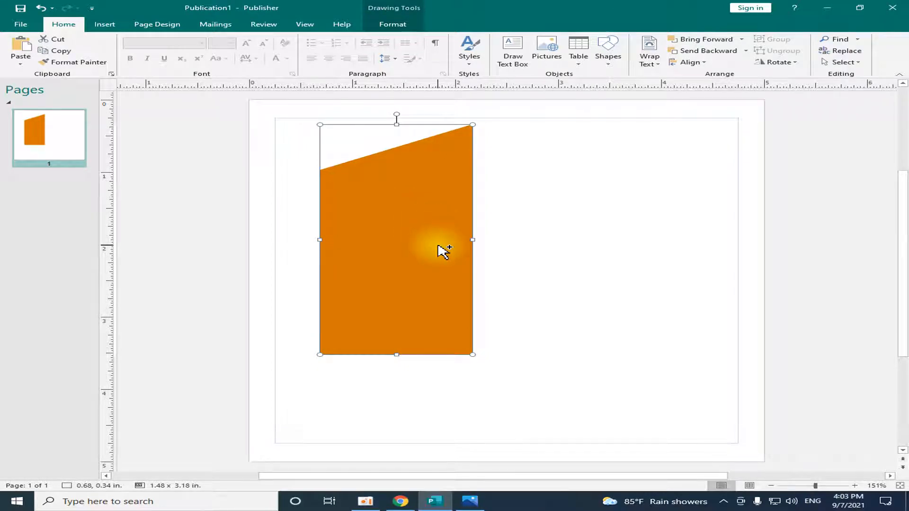
key(ctrl+d)
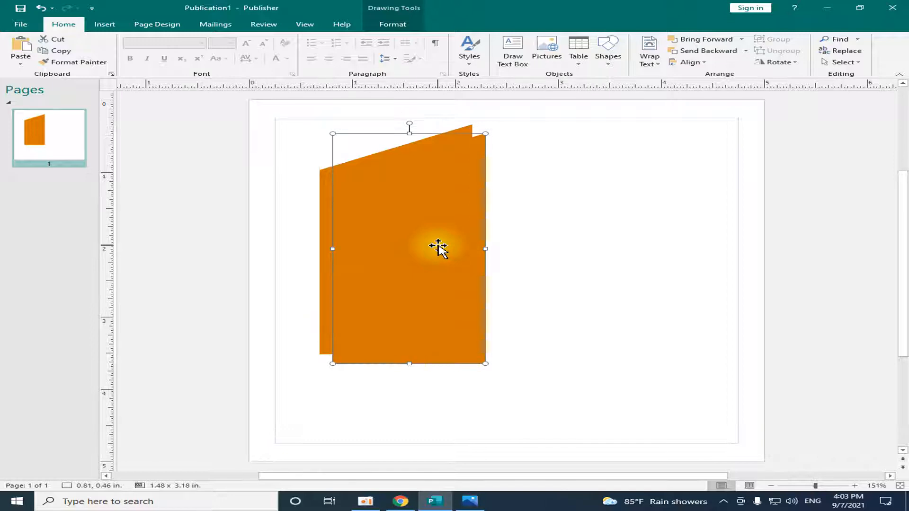
drag(438, 247, 545, 251)
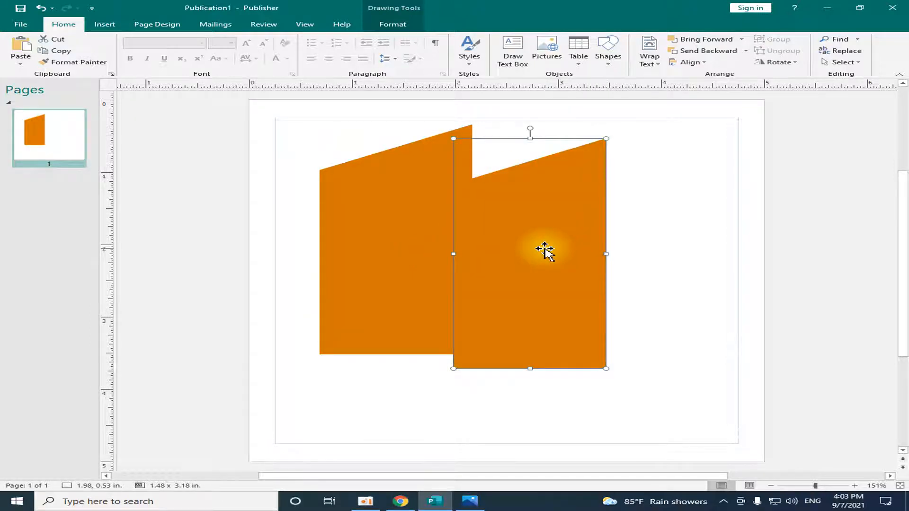
key(Delete)
Place a copy of the orange shape flush against its right edge and delete that copy.
click(447, 230)
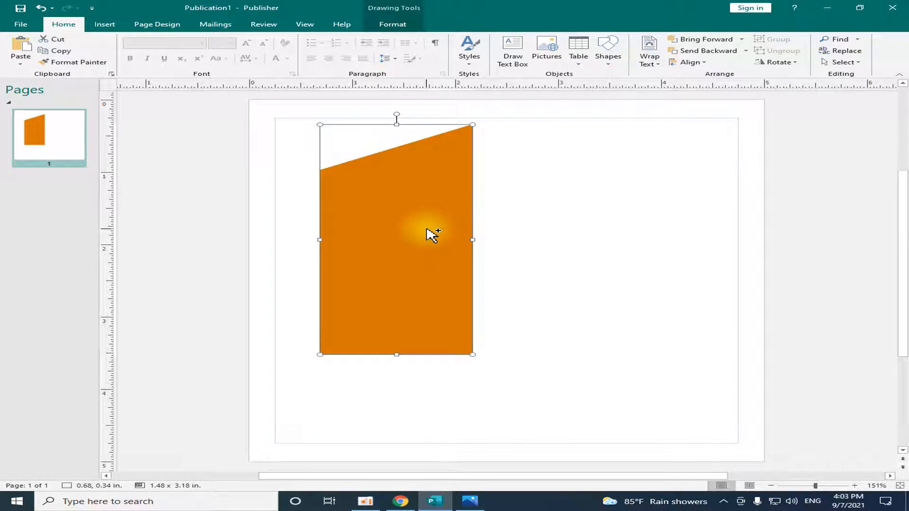
drag(429, 232, 581, 228)
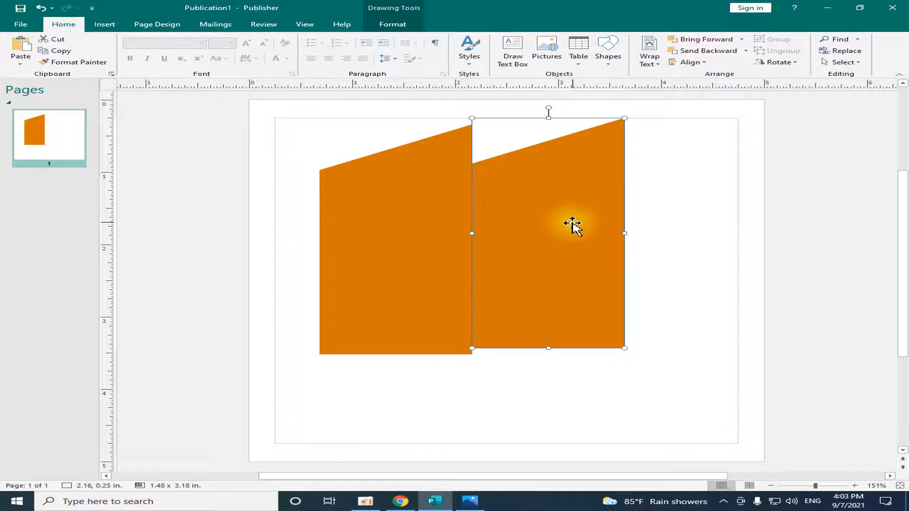
key(Delete)
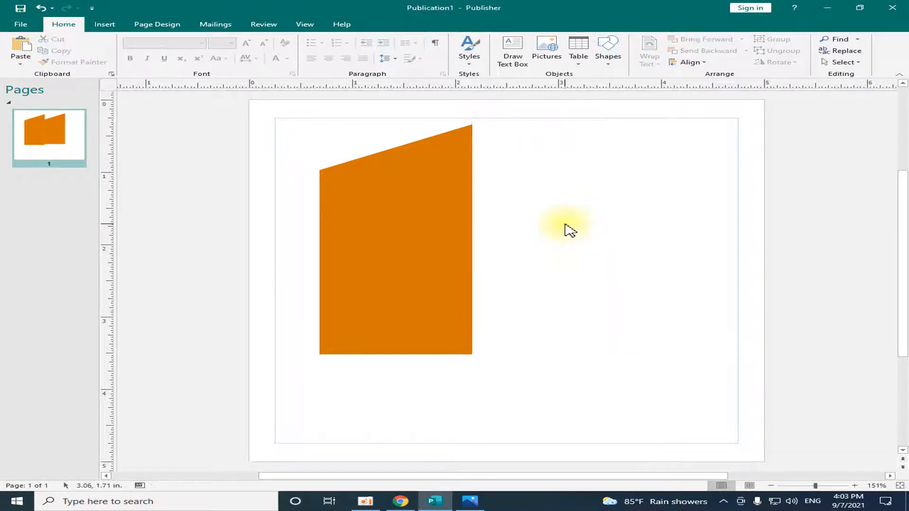
Copy and paste the orange shape, placing the copy exactly over the original.
click(356, 243)
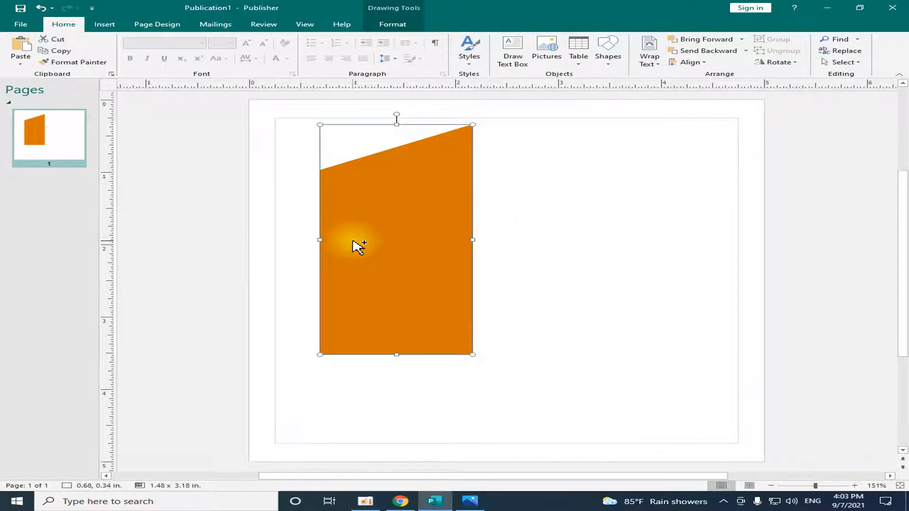
key(ctrl+c)
key(ctrl+v)
mouse_move(354, 242)
mouse_down()
mouse_move(377, 253)
mouse_move(368, 249)
mouse_up()
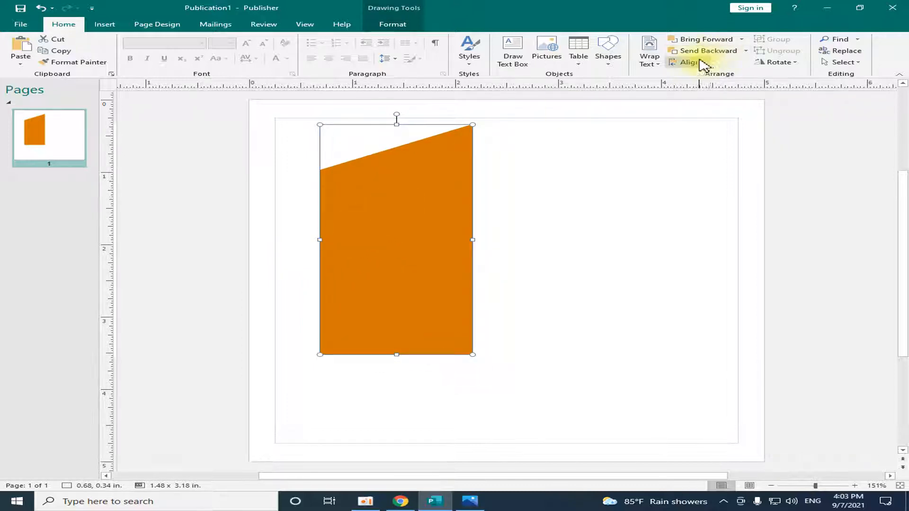
Flip the copied orange shape horizontally over the original.
click(786, 63)
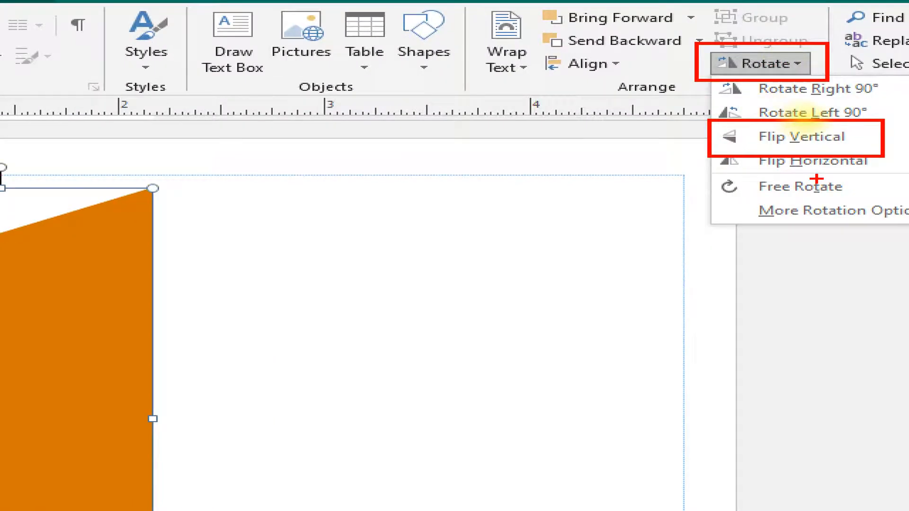
key(Escape)
click(779, 62)
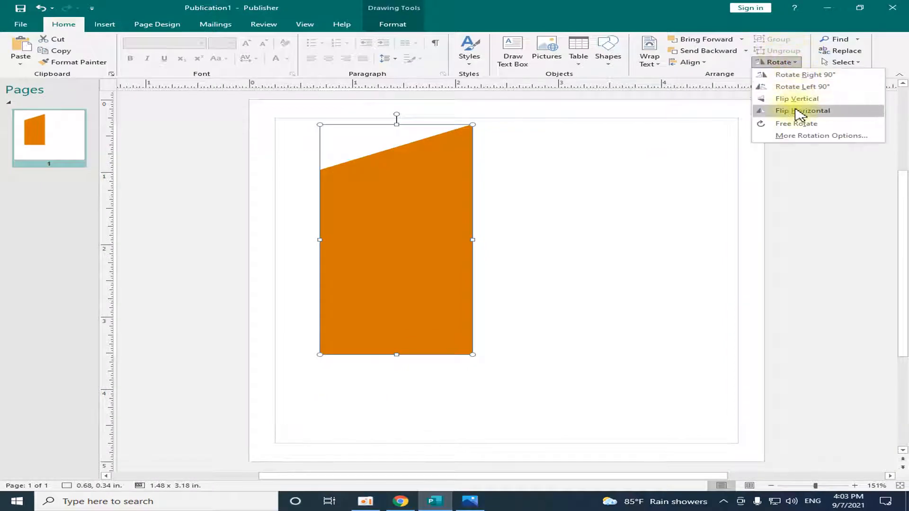
click(799, 113)
click(788, 66)
click(789, 64)
click(505, 211)
click(429, 227)
click(577, 205)
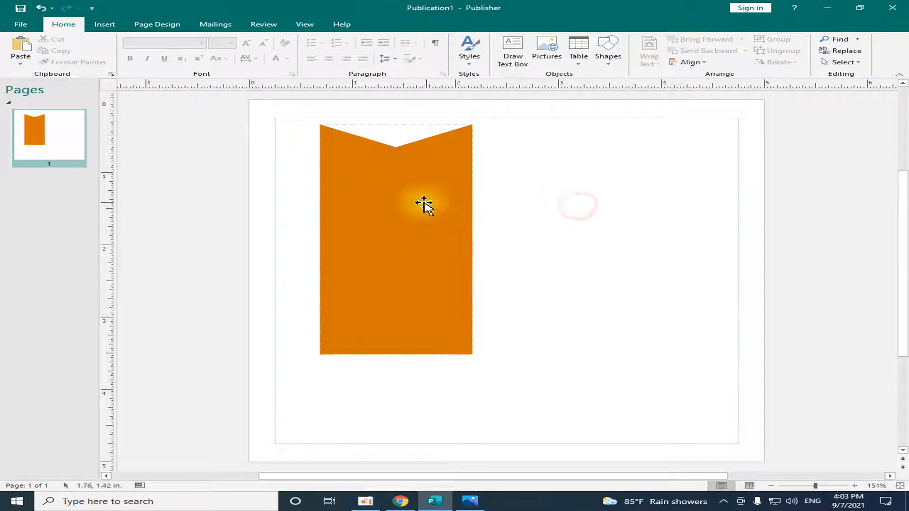
Move the mirrored orange copy horizontally until it sits beside the original's right edge, about 2.18 in. across the page.
click(369, 198)
key(Right)
key(Right)
key(Right)
key(Right)
key(Right)
key(Right)
key(Right)
key(Right)
key(Right)
key(Right)
key(Right)
key(Right)
key(Right)
key(Right)
key(Right)
key(Right)
key(Right)
key(Right)
key(Right)
key(Right)
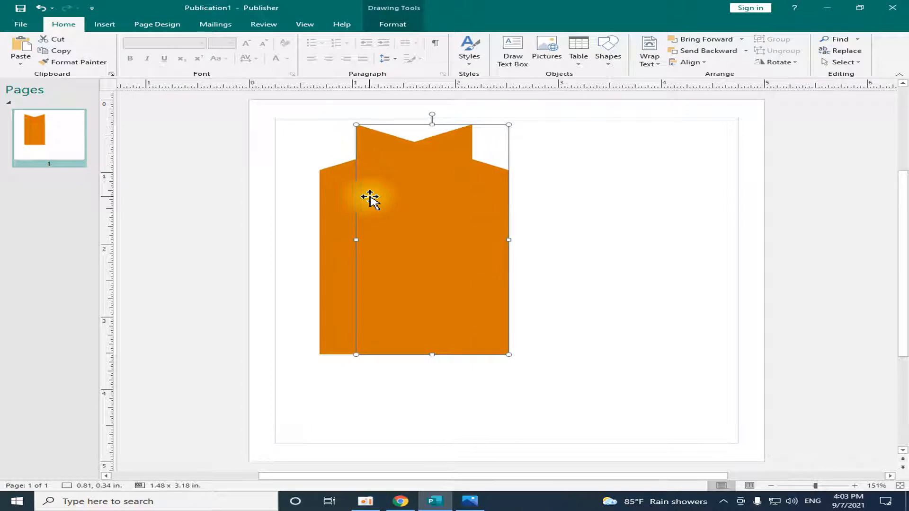
key(Right)
key(Right)
key(Right)
key(Right)
key(Right)
key(Right)
key(Right)
key(Right)
key(Right)
key(Right)
key(Right)
key(Right)
key(Right)
key(Right)
key(Right)
key(Right)
key(Right)
key(Right)
key(Right)
key(Right)
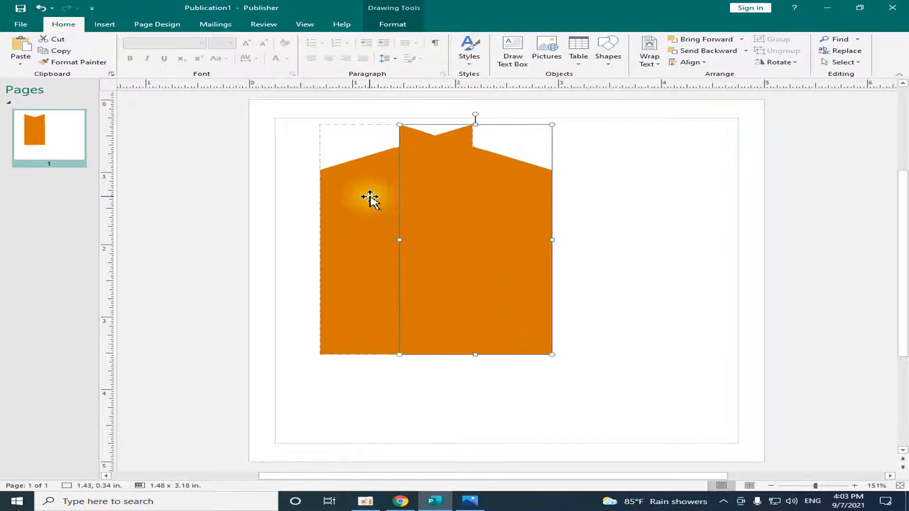
key(Right)
key(Right)
key(Right)
key(Right)
key(Right)
key(Right)
key(Right)
key(Right)
key(Right)
key(Right)
key(Right)
key(Right)
key(Right)
key(Right)
key(Right)
key(Right)
key(Right)
key(Right)
key(Right)
key(Right)
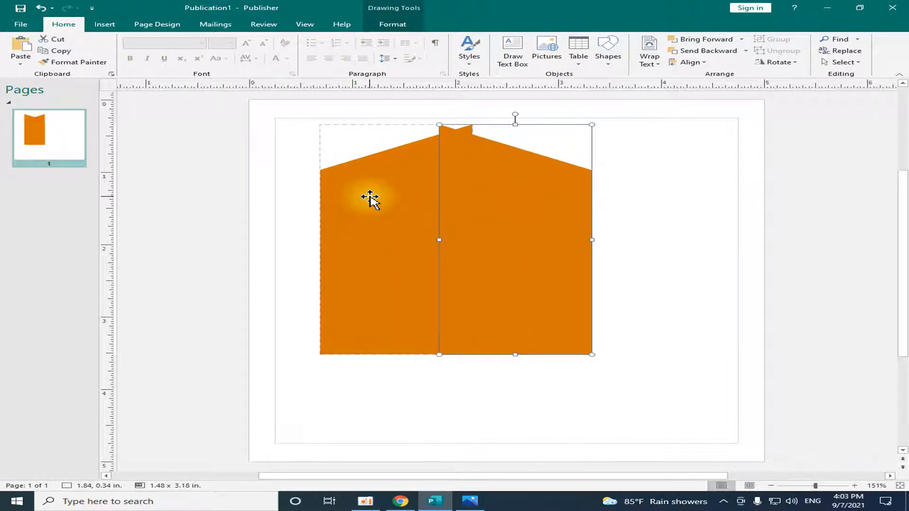
key(Right)
key(Right)
key(Right)
key(Right)
key(Right)
key(Right)
key(Right)
key(Right)
key(Right)
key(Right)
key(Right)
key(Right)
key(Right)
key(Right)
key(Right)
key(Right)
key(Right)
key(Right)
key(Right)
key(Right)
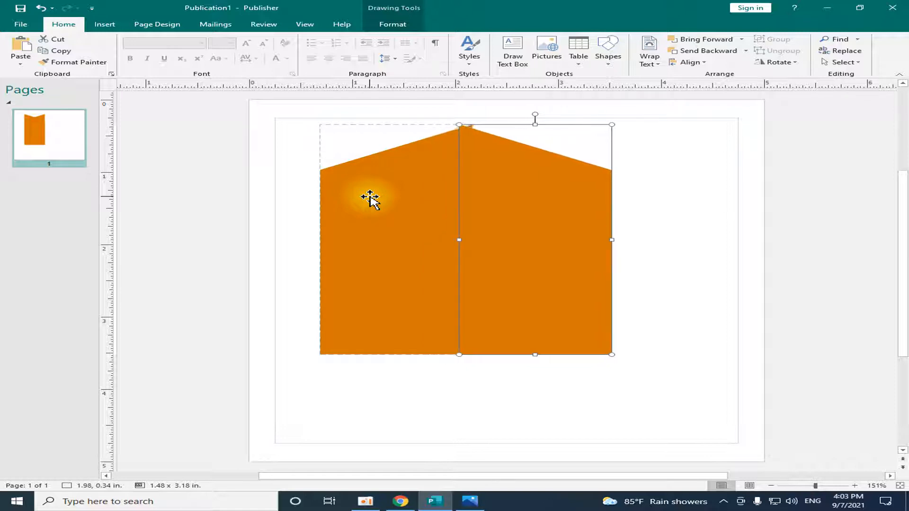
key(Right)
key(Right)
key(Right)
key(Right)
key(Right)
key(Right)
key(Right)
key(Right)
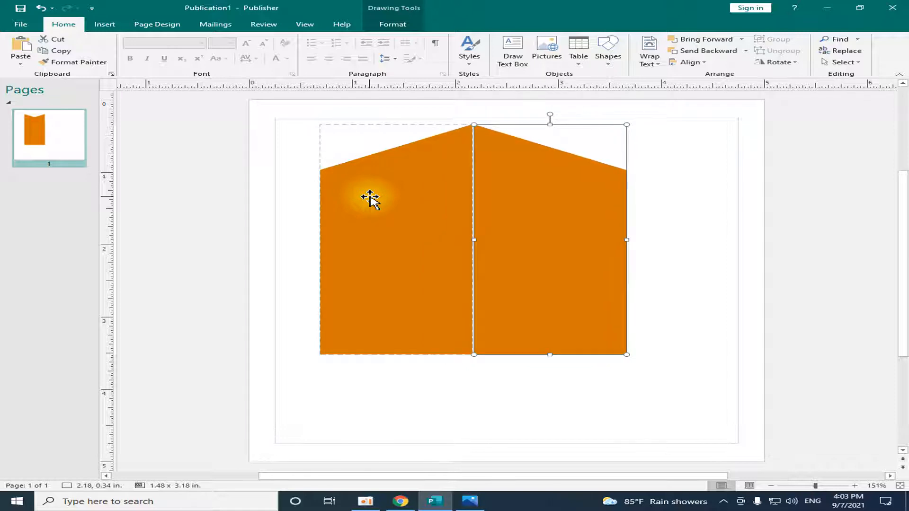
Nudge the mirrored half to close the thin gap along the seam between the two orange shapes.
click(855, 485)
click(855, 485)
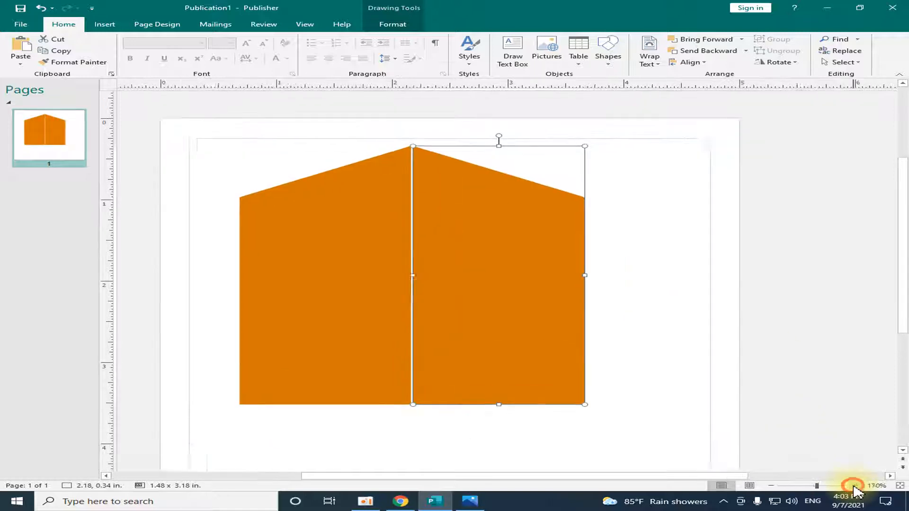
click(855, 486)
click(855, 486)
click(855, 486)
click(854, 485)
click(855, 486)
key(Left)
click(726, 334)
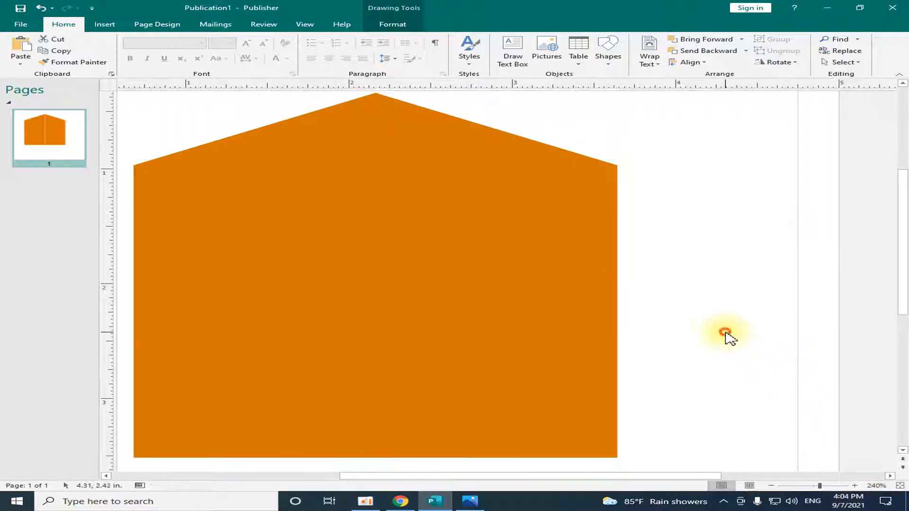
scroll(705, 321, up, 2)
click(554, 286)
click(699, 294)
click(597, 289)
key(Right)
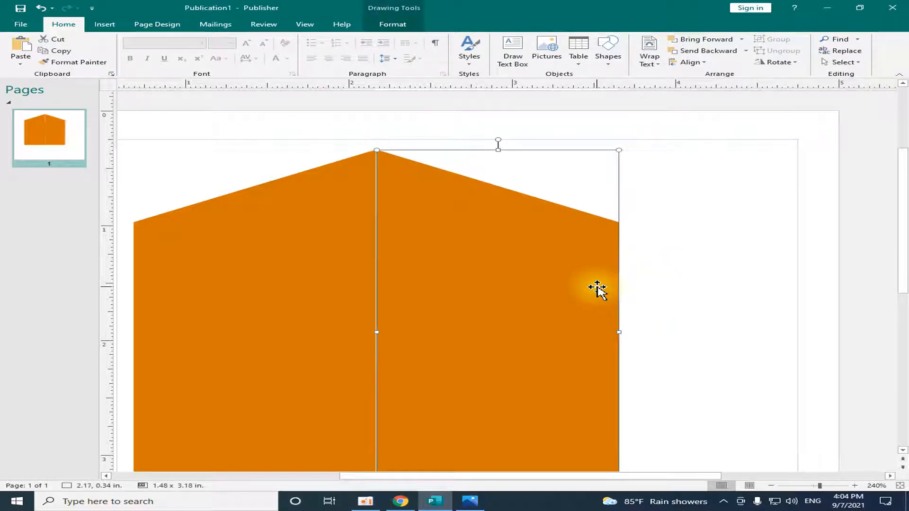
key(Left)
click(672, 262)
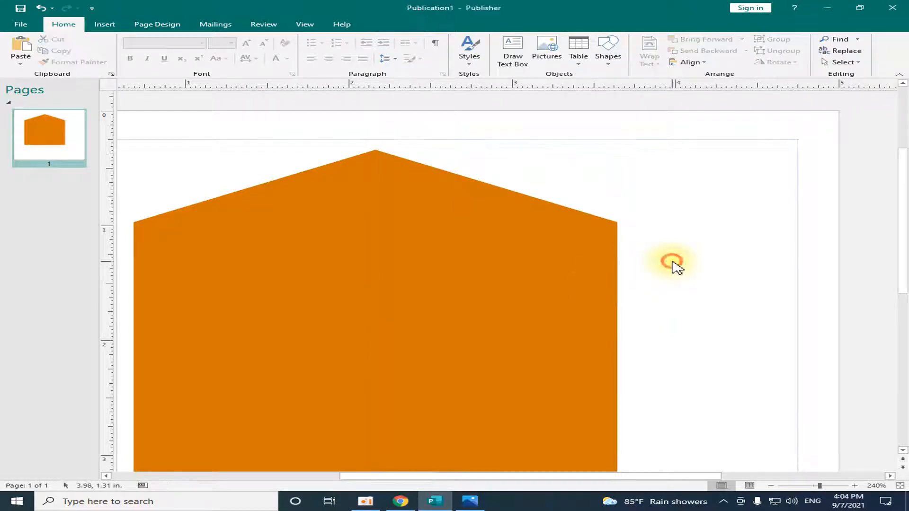
Inspect how the two orange halves of the building meet along their shared centre edge.
click(809, 486)
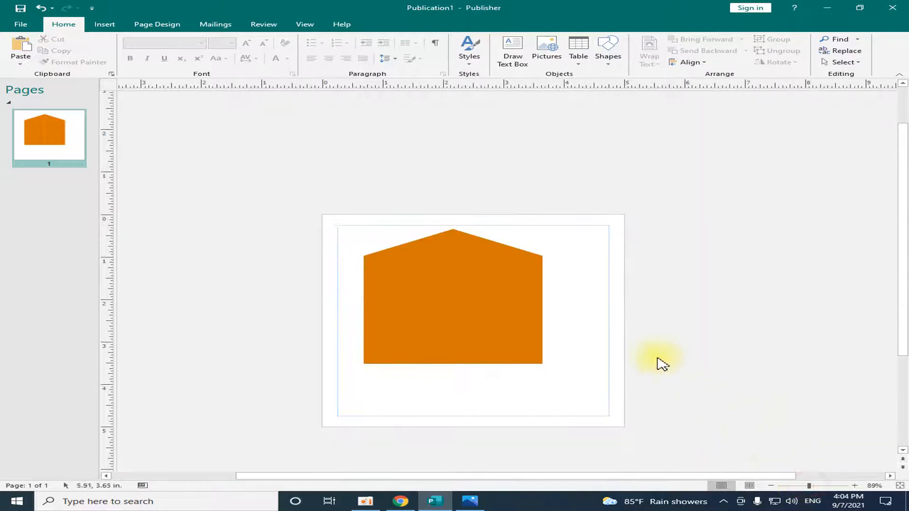
click(854, 486)
click(854, 487)
click(854, 487)
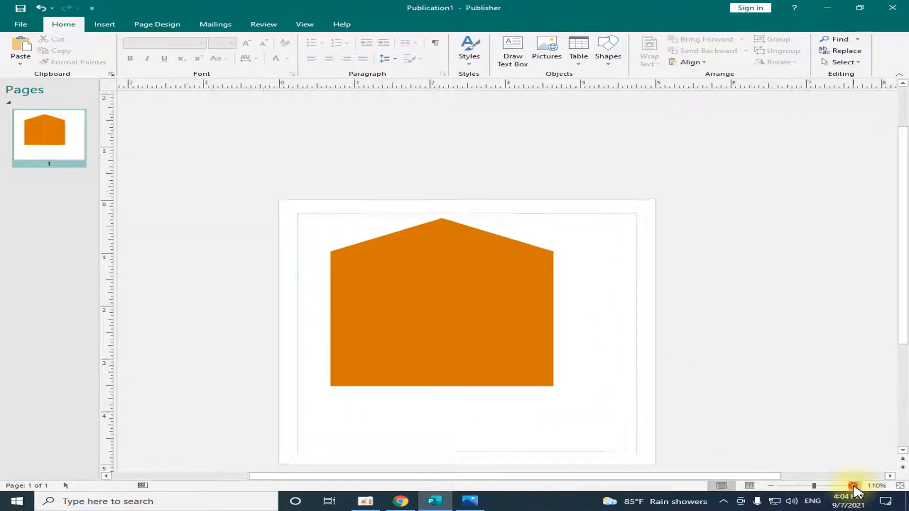
click(854, 486)
click(854, 487)
click(854, 487)
click(854, 487)
click(853, 486)
click(416, 273)
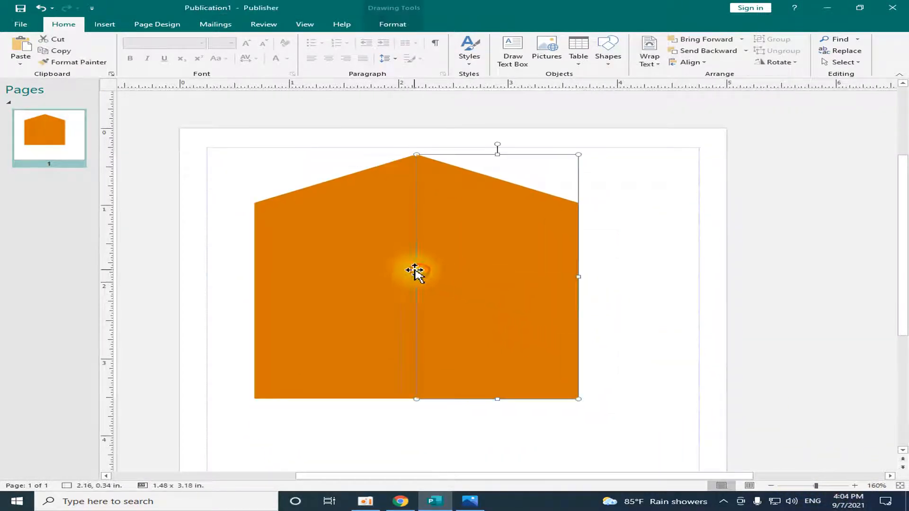
click(381, 260)
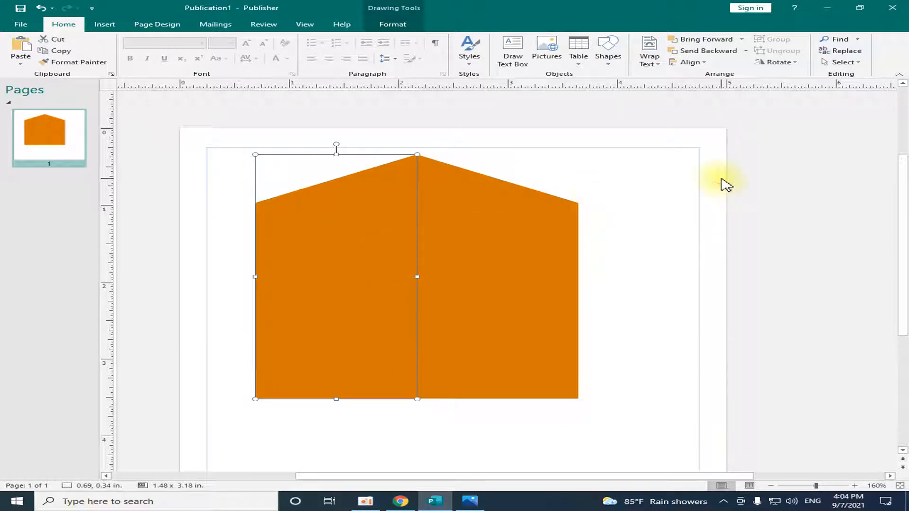
click(722, 184)
Fill the right half of the building with the standard gold colour.
click(476, 227)
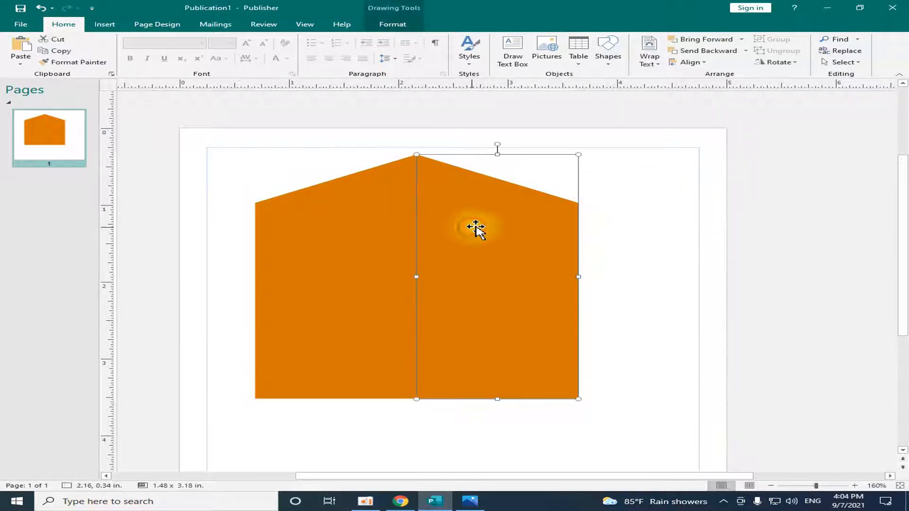
click(398, 25)
click(454, 40)
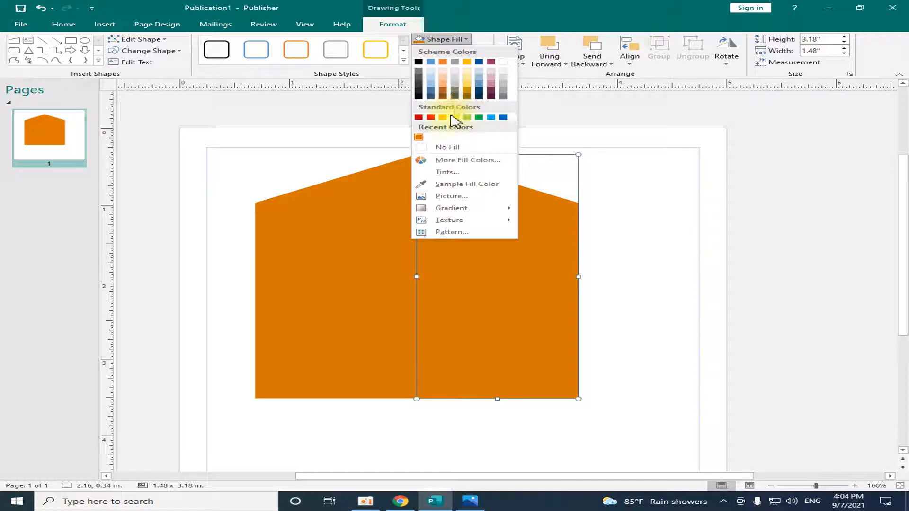
click(443, 119)
click(445, 121)
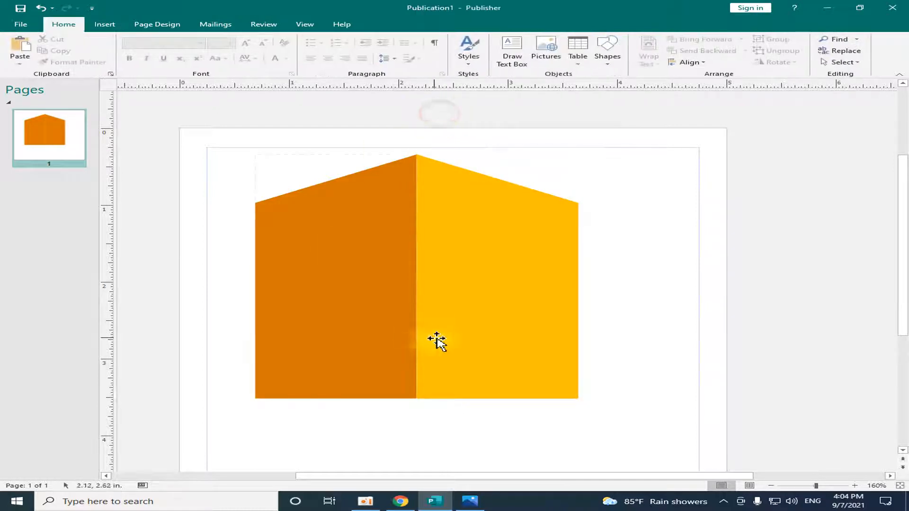
Check the Real Estate 1.jpg reference in Photos, return to Publisher and refill the building's right half with the recently used orange.
click(471, 502)
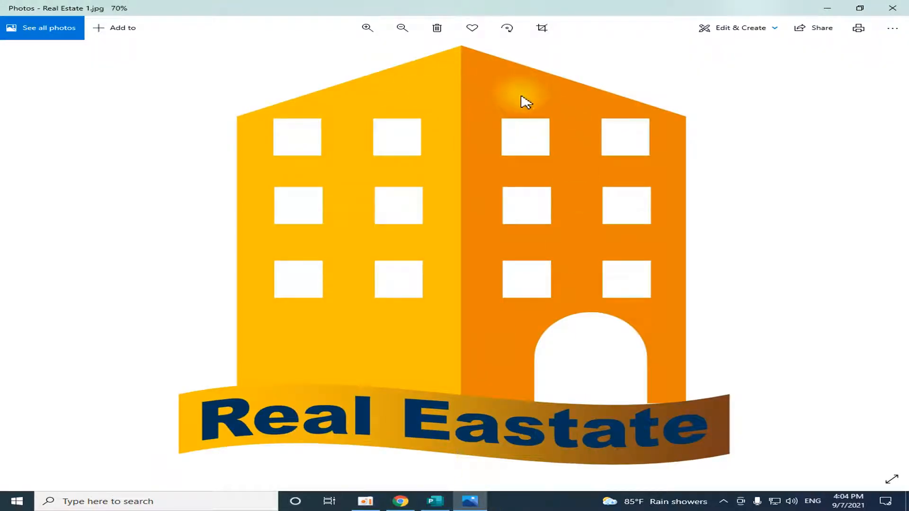
click(438, 504)
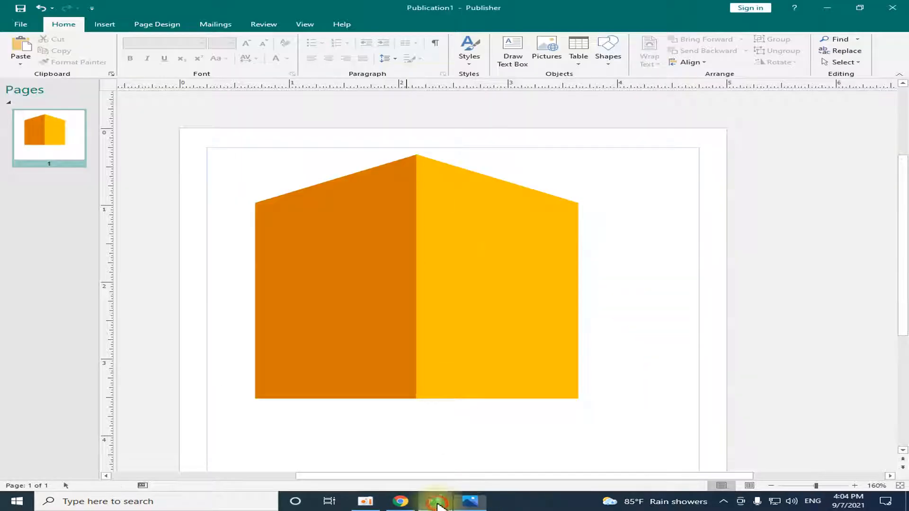
click(501, 241)
click(391, 29)
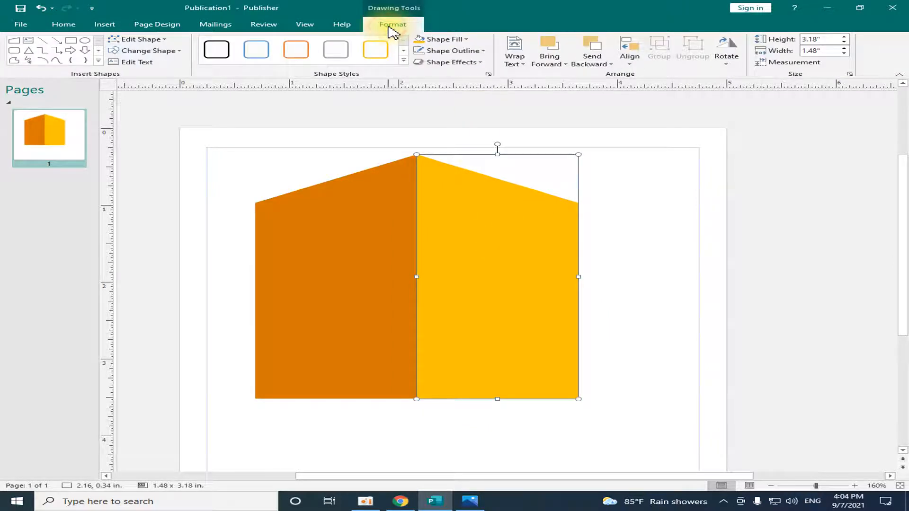
click(457, 39)
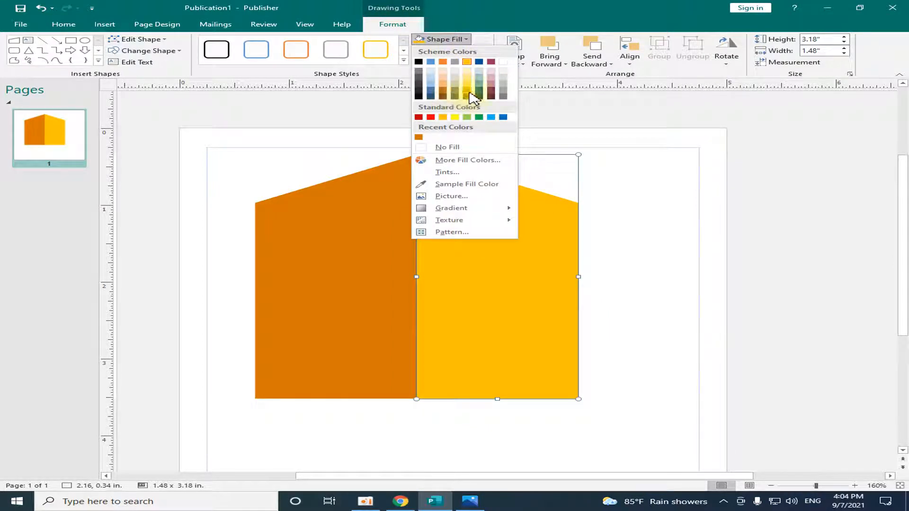
click(467, 90)
click(445, 39)
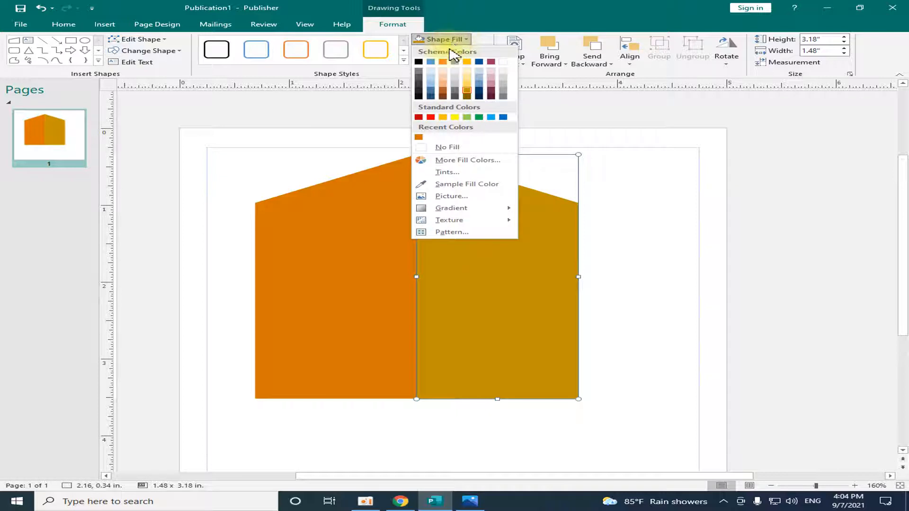
click(419, 138)
Fill the left half of the building with the standard gold colour.
click(360, 203)
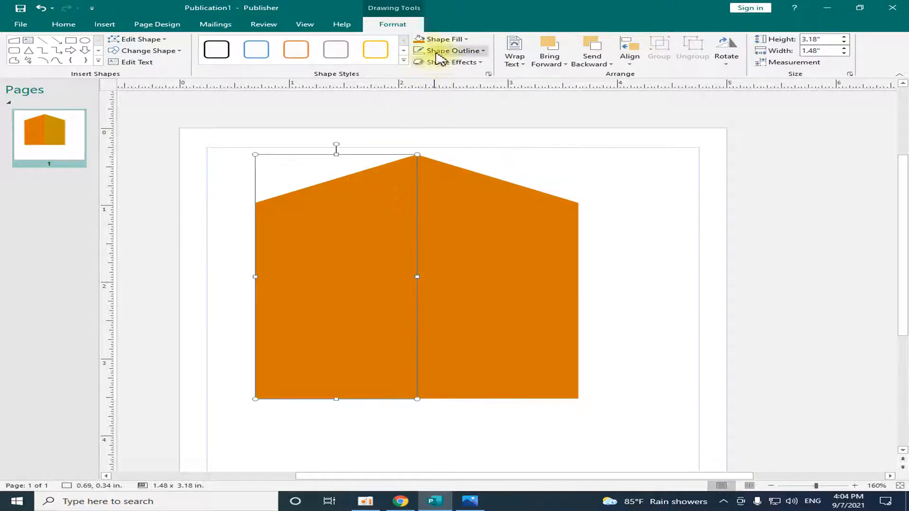
click(442, 39)
click(444, 117)
click(446, 116)
Select both the gold and orange halves of the building and group them into one object.
scroll(451, 358, down, 2)
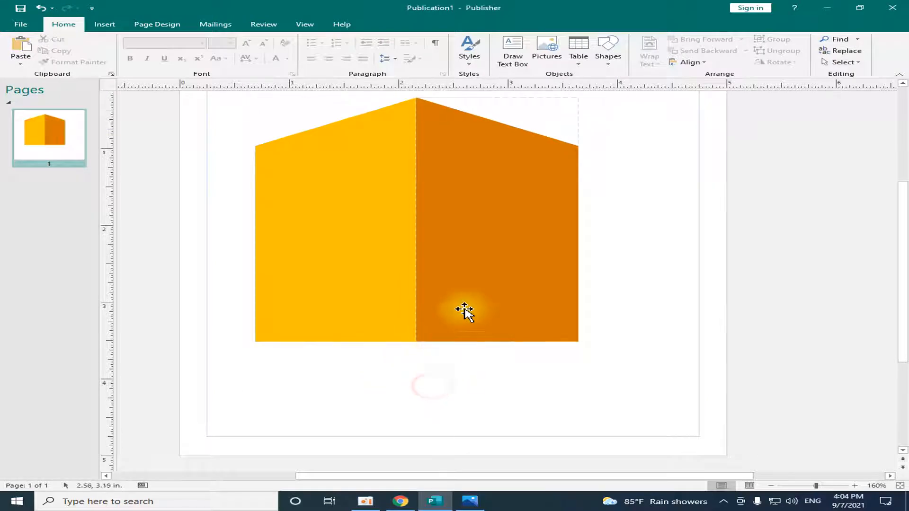
scroll(474, 313, up, 1)
scroll(634, 303, up, 1)
scroll(637, 292, up, 1)
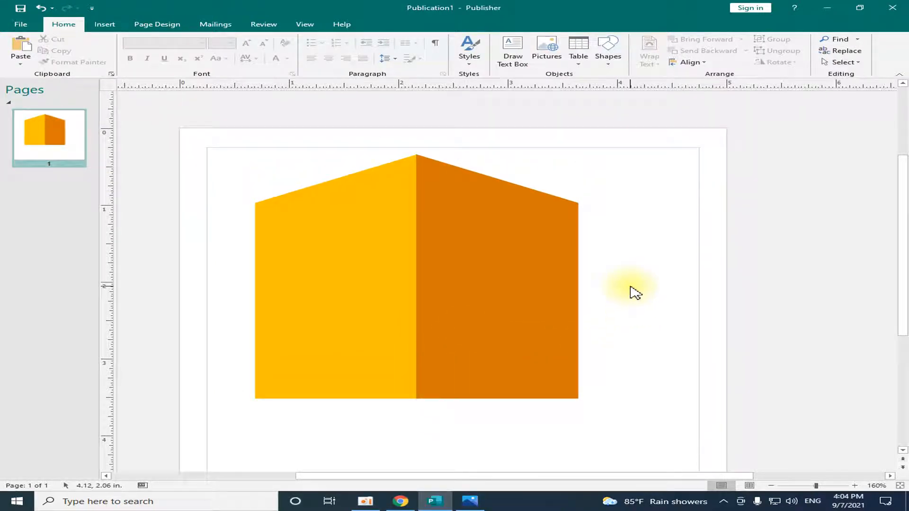
scroll(582, 265, down, 1)
click(631, 280)
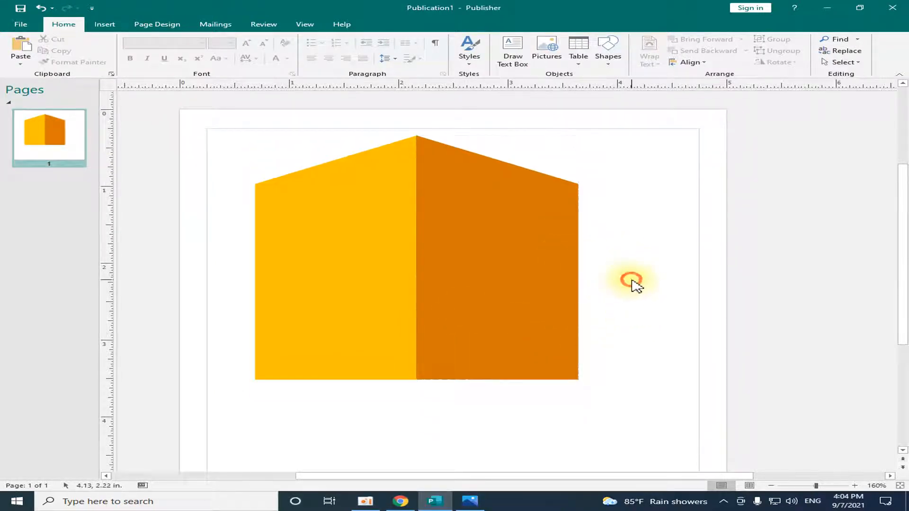
scroll(627, 286, down, 1)
mouse_move(210, 97)
mouse_down()
mouse_move(517, 357)
mouse_move(643, 414)
mouse_up()
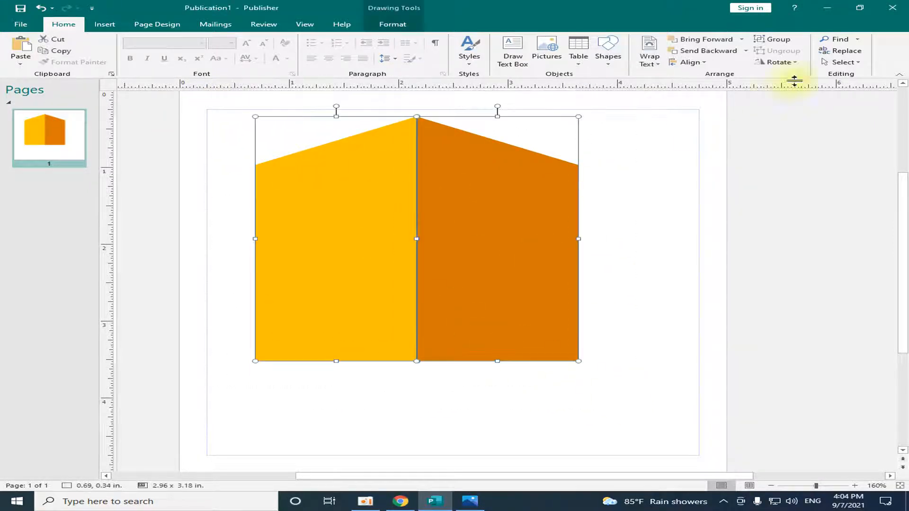
click(787, 43)
click(632, 167)
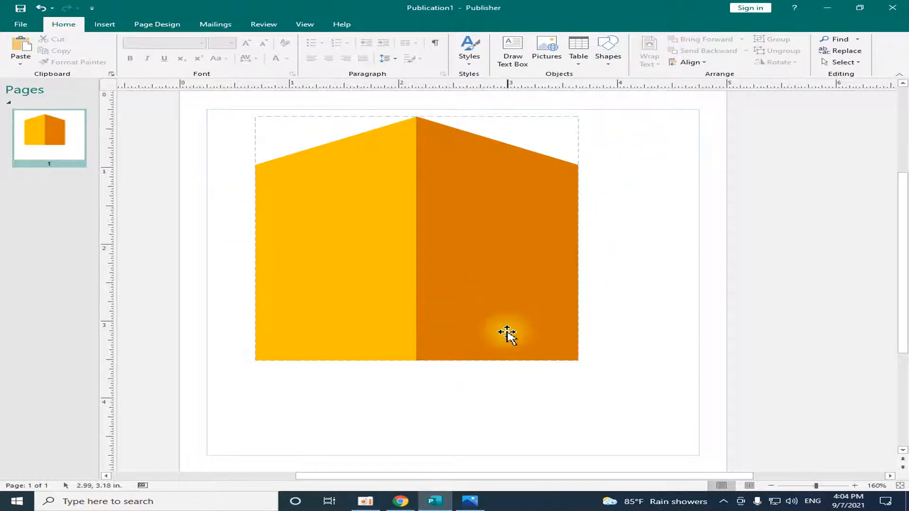
scroll(486, 319, down, 1)
scroll(486, 320, up, 1)
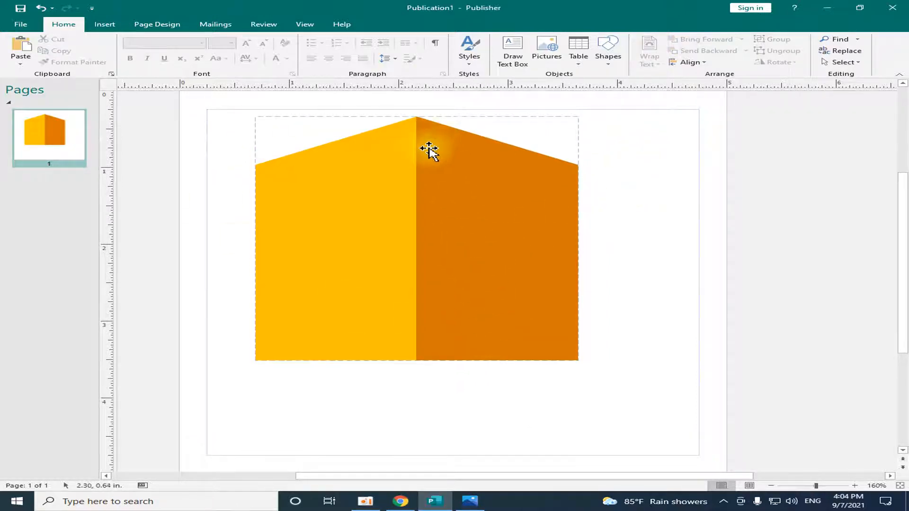
Draw a rounded-rectangle window about 0.39 x 0.47 in. on the upper part of the building's gold half.
click(105, 25)
click(207, 66)
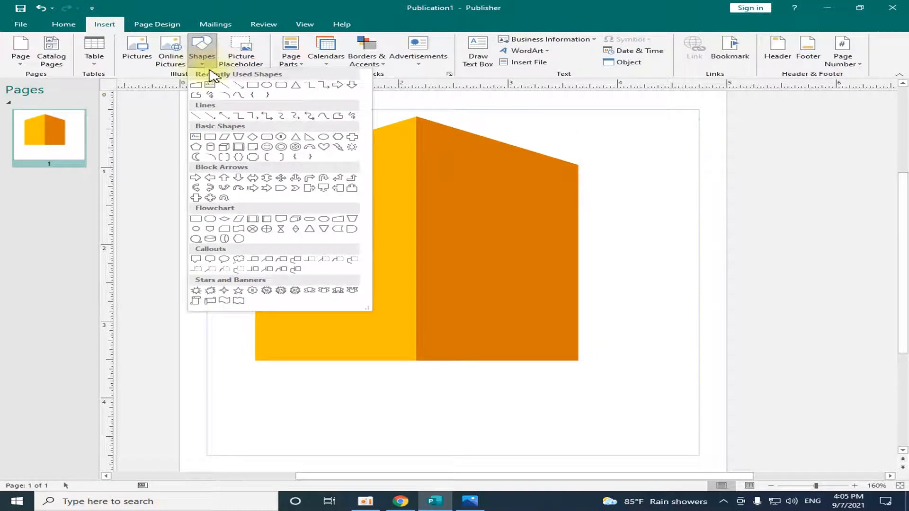
click(281, 85)
drag(301, 181, 316, 200)
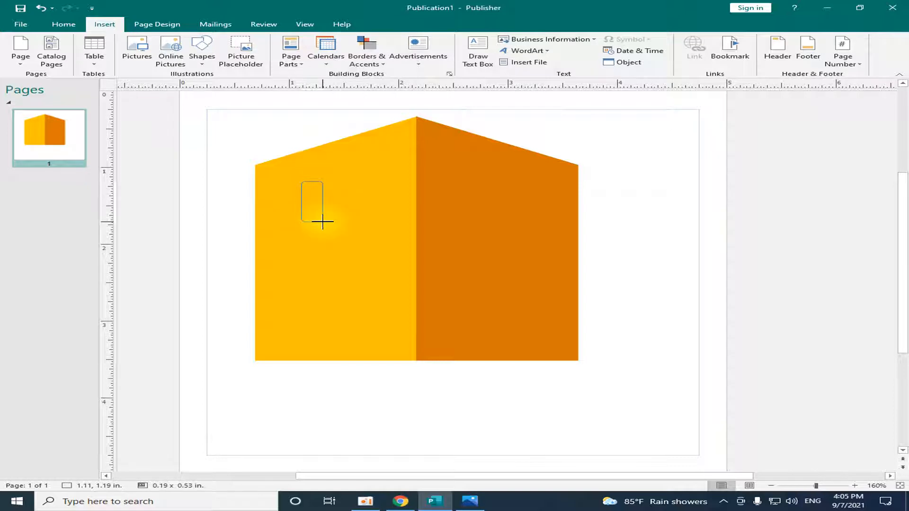
drag(344, 217, 344, 218)
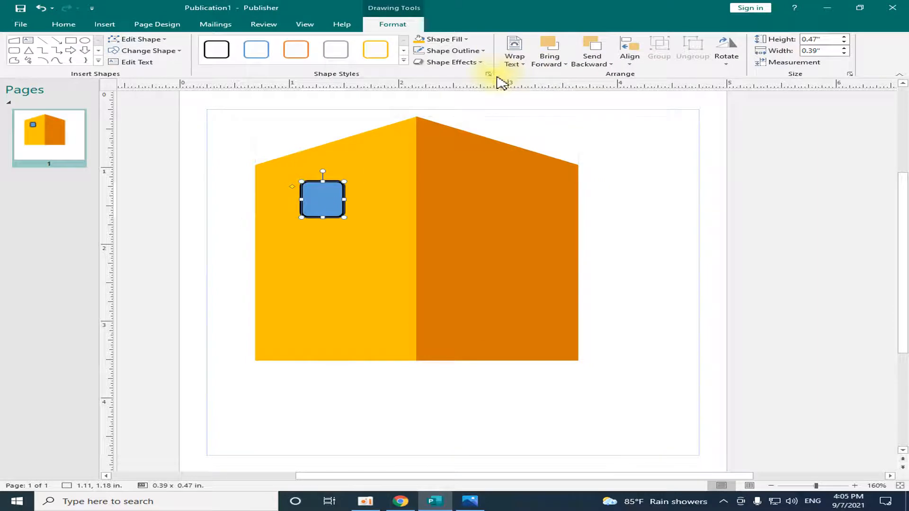
Give the rounded window a white fill and no outline.
click(449, 39)
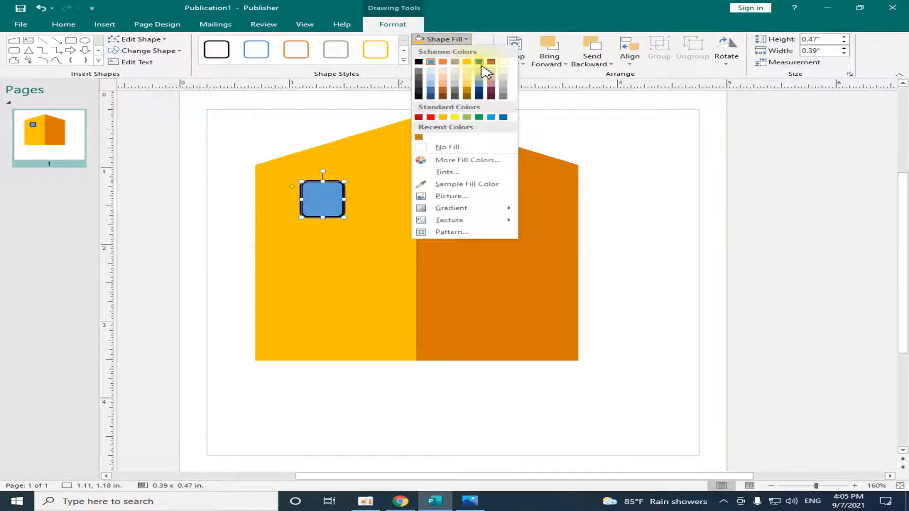
click(503, 62)
click(480, 51)
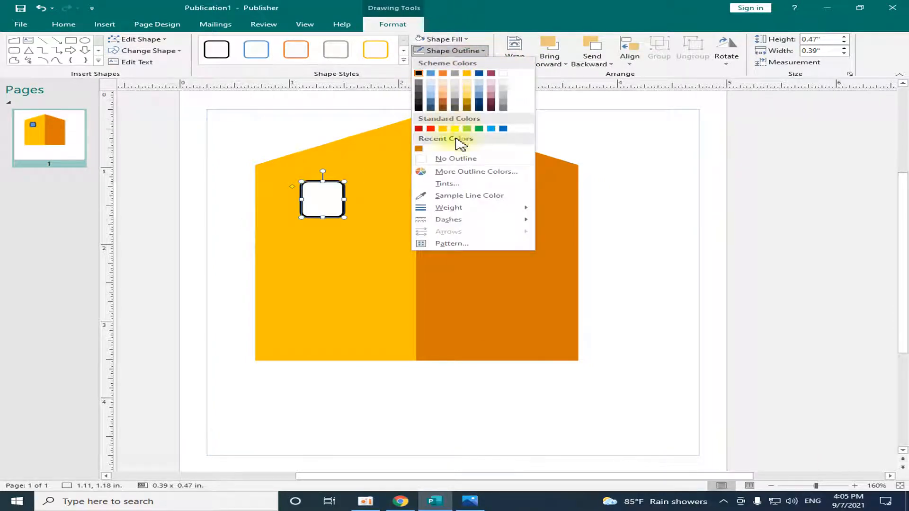
click(457, 159)
click(286, 126)
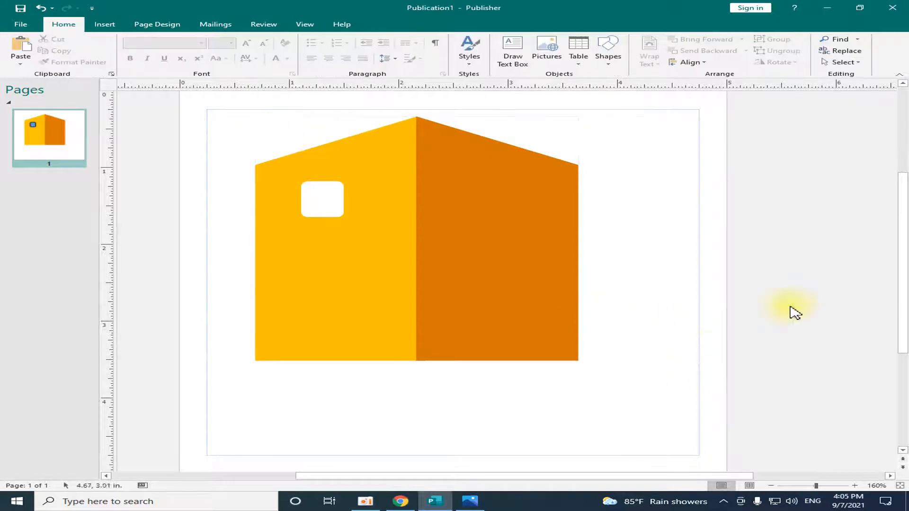
Check the building reference picture and move the white rounded window closer to the gold half's upper-left corner.
click(468, 503)
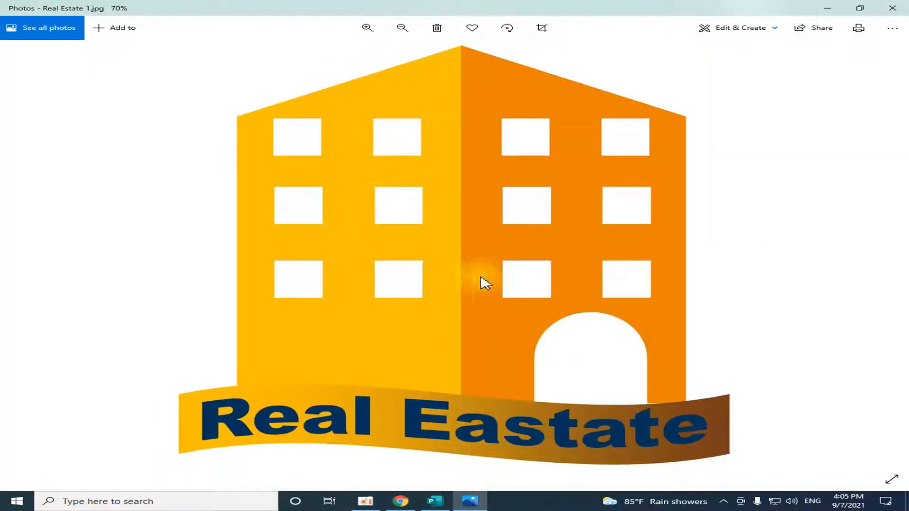
click(441, 507)
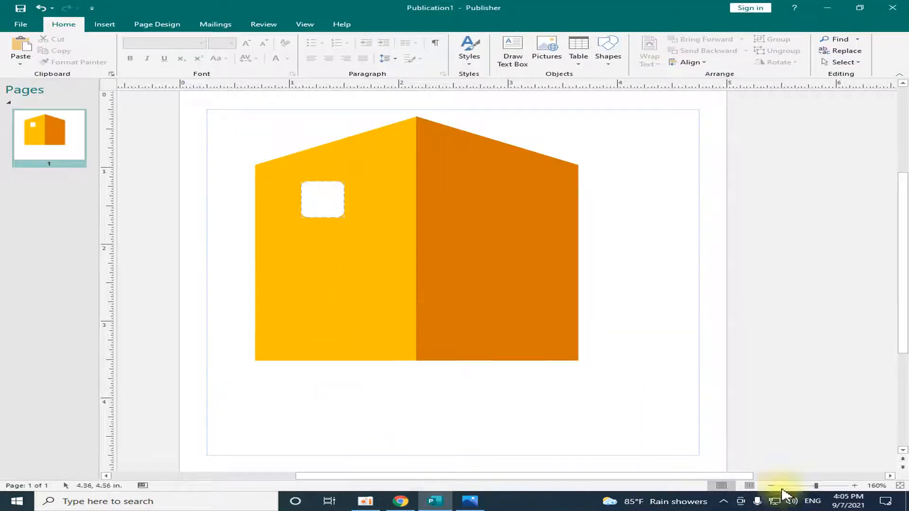
click(854, 485)
click(854, 485)
click(854, 486)
click(854, 486)
click(854, 485)
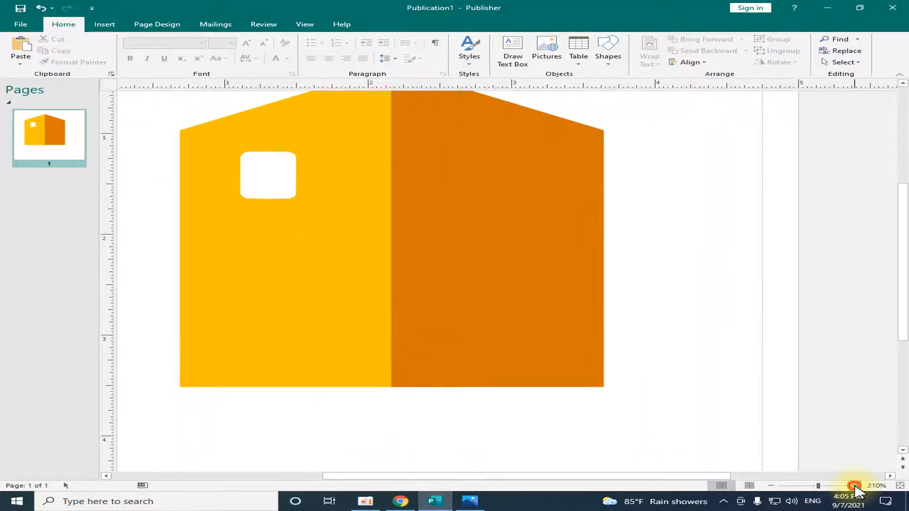
click(259, 234)
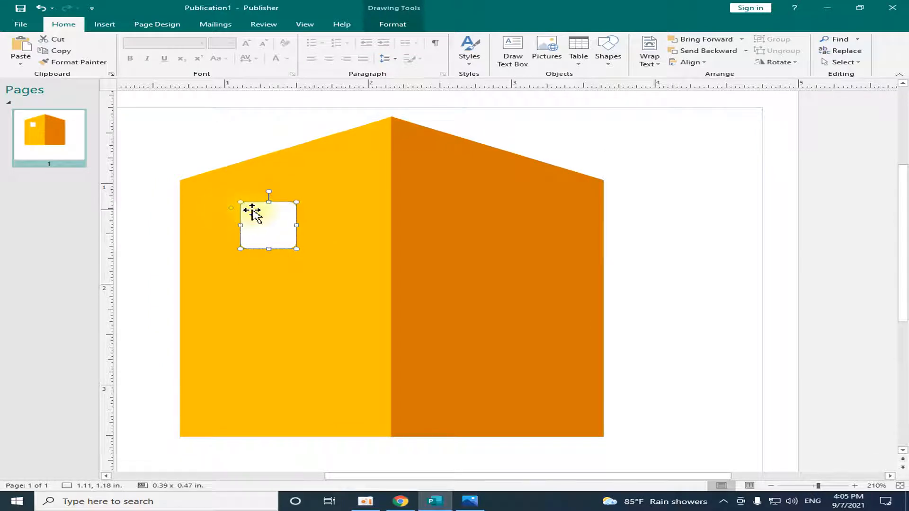
click(217, 163)
click(254, 219)
drag(267, 237, 244, 230)
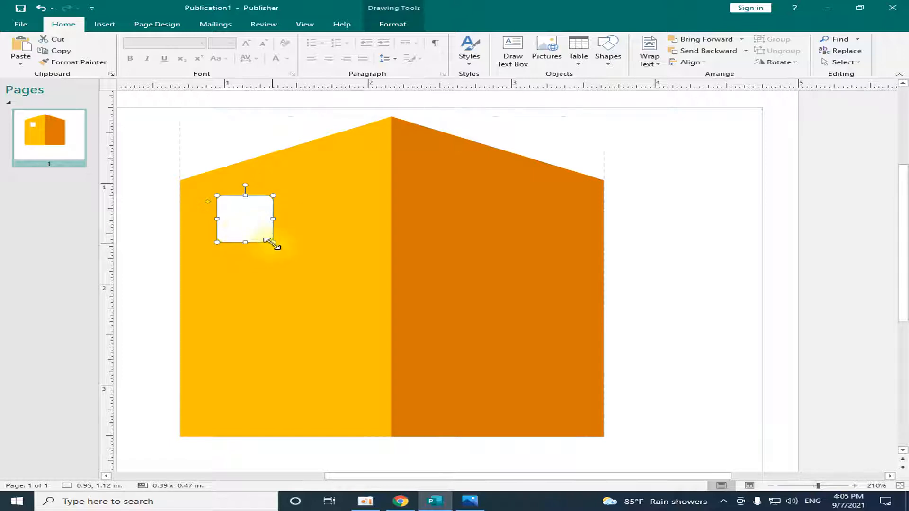
Shrink the white rounded window to about 0.30 x 0.37 in.
drag(265, 238, 266, 237)
click(211, 140)
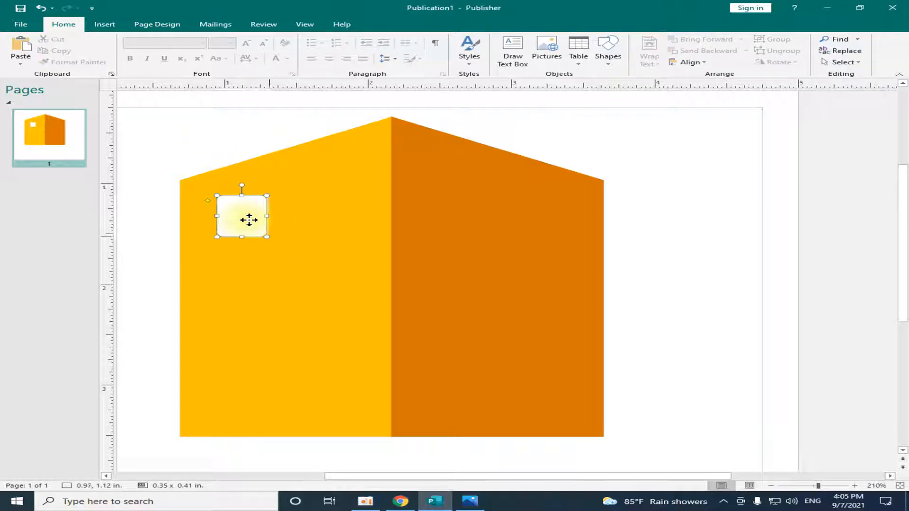
click(217, 140)
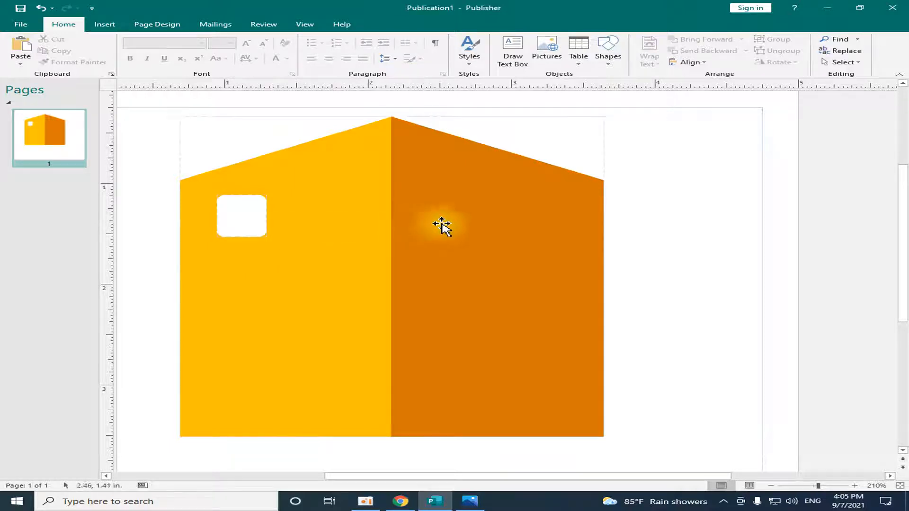
click(256, 224)
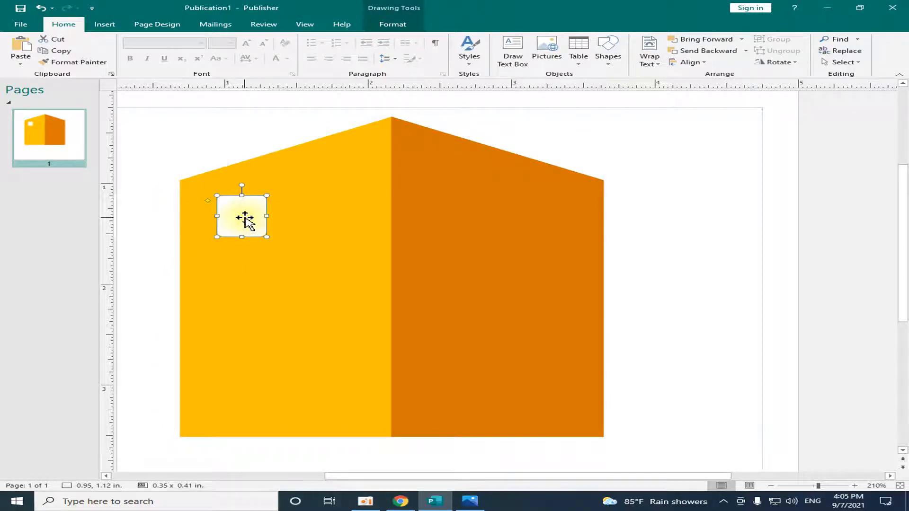
drag(243, 215, 258, 231)
click(225, 160)
click(237, 217)
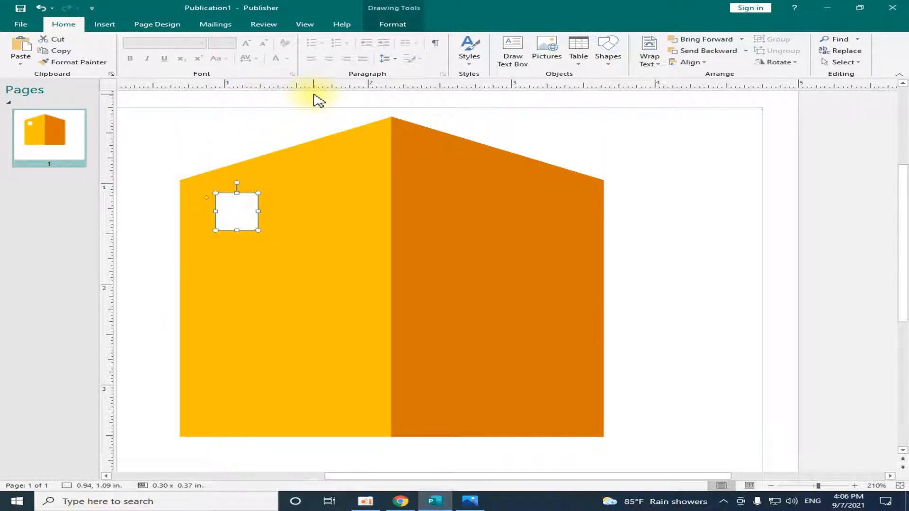
Place a horizontal ruler guide along the bottom edge of the white window.
click(314, 120)
drag(335, 89, 327, 231)
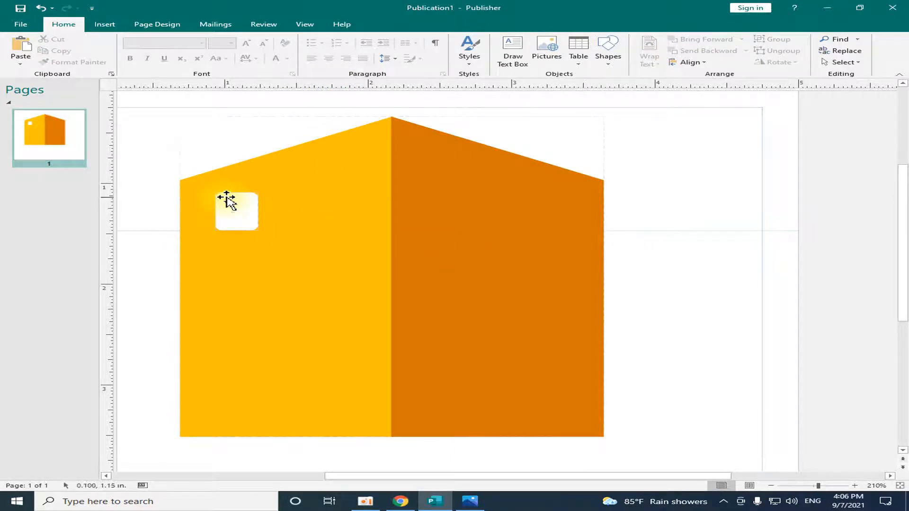
click(207, 126)
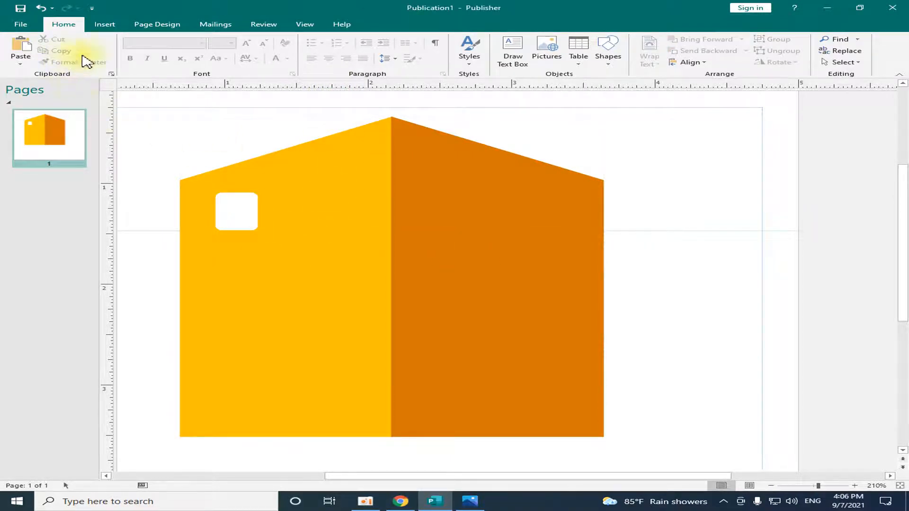
Draw a horizontal line about 3.21 in. long across both building halves just below the window and colour it standard dark red.
click(105, 25)
click(201, 50)
click(225, 85)
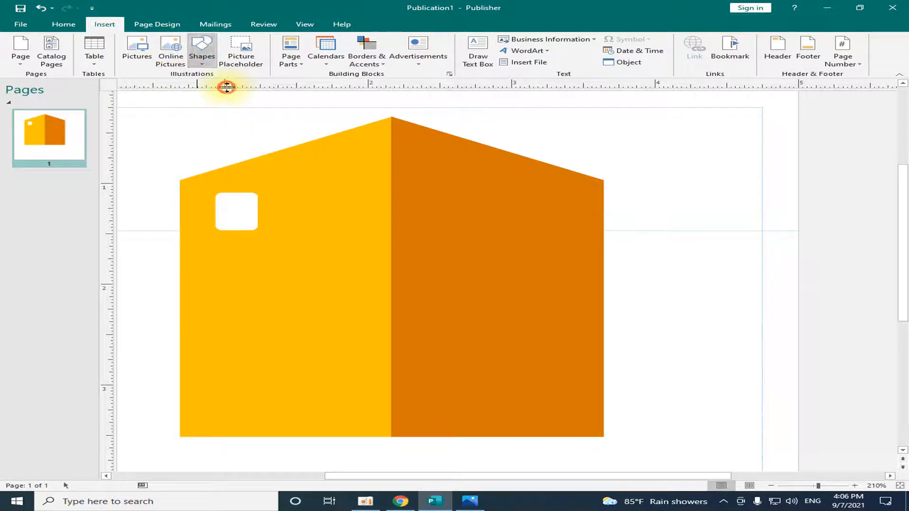
mouse_move(172, 242)
mouse_down()
mouse_move(298, 255)
mouse_move(632, 263)
mouse_up()
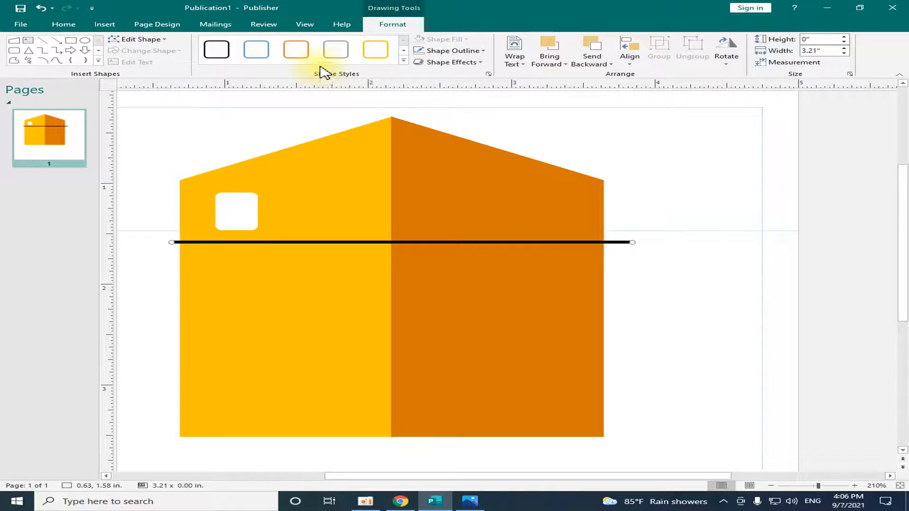
click(450, 50)
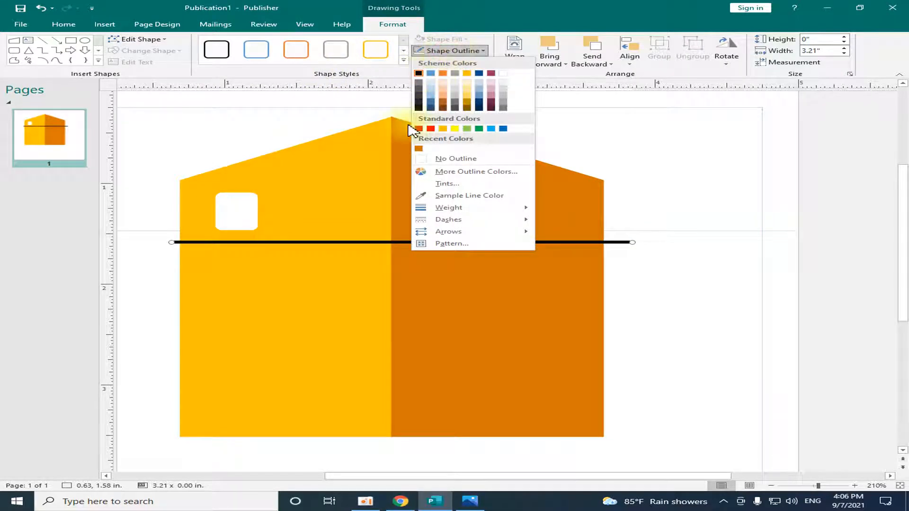
click(418, 129)
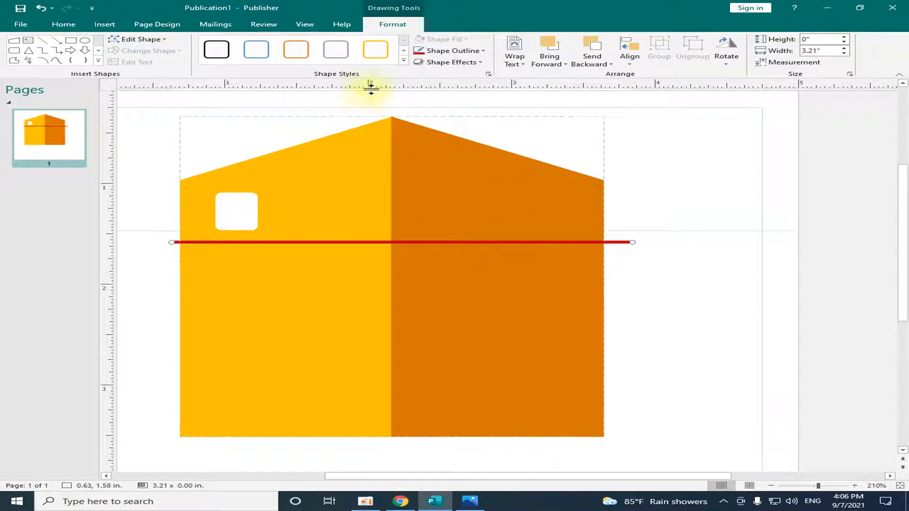
Nudge the red line up until it touches the bottom edge of the white window at the horizontal guide.
key(Up)
key(Up)
key(Up)
key(Up)
key(Up)
key(Up)
key(Up)
key(Up)
key(Up)
key(Up)
key(Up)
key(Up)
key(Up)
key(Up)
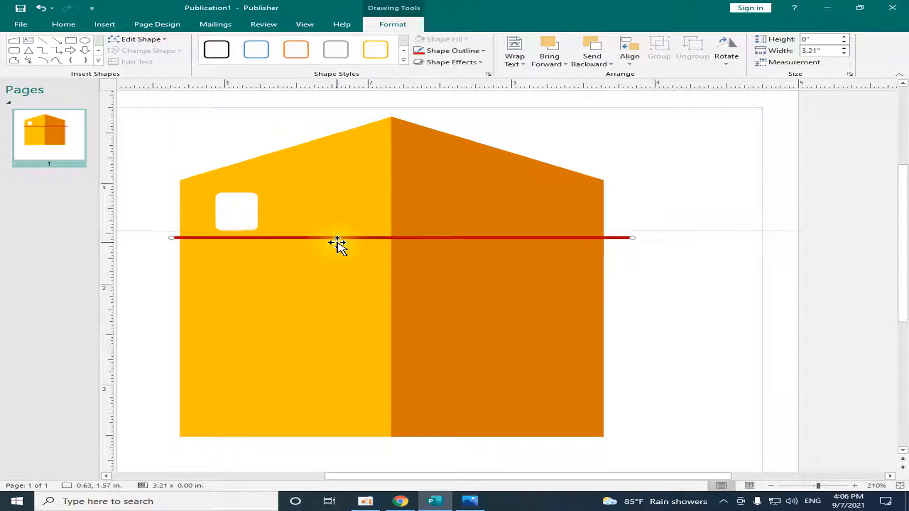
key(Up)
key(Up)
key(Up)
key(Up)
key(Up)
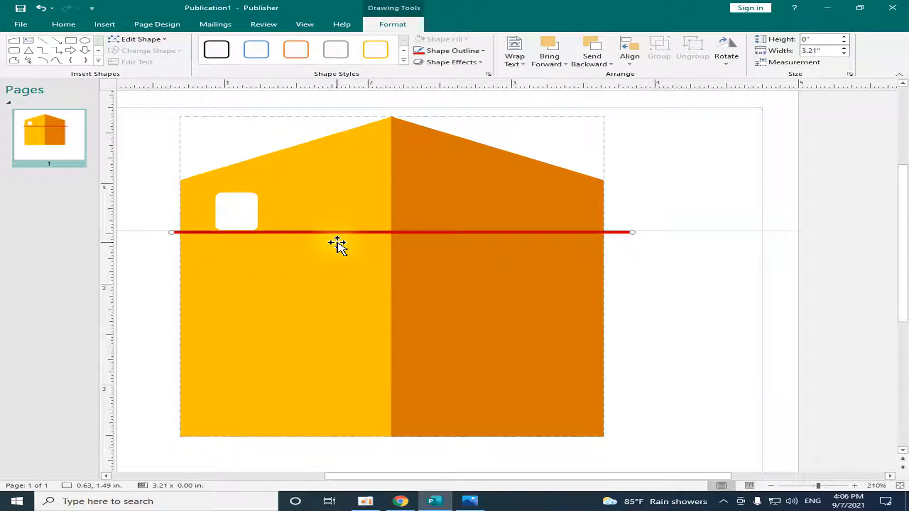
key(Down)
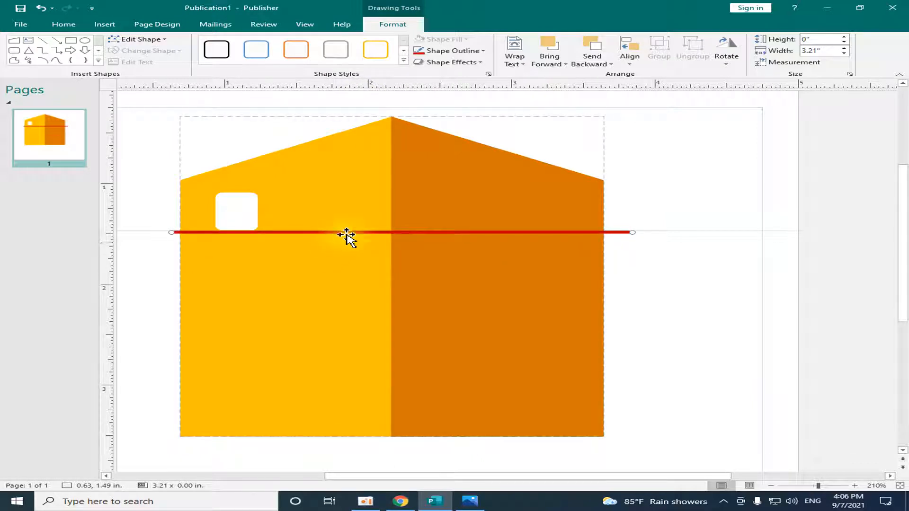
click(646, 203)
Duplicate the white window to the right side of the gold half, resting on the red line at the same height.
click(243, 217)
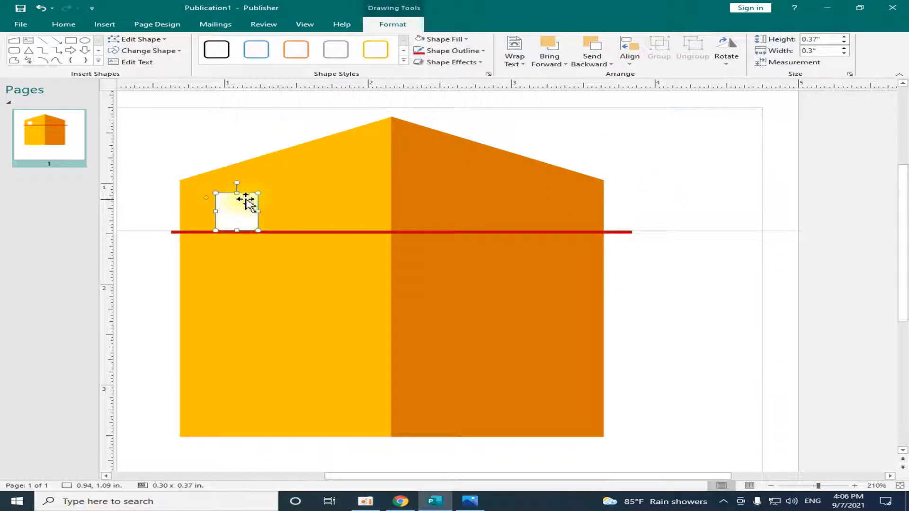
drag(255, 217, 338, 219)
click(153, 176)
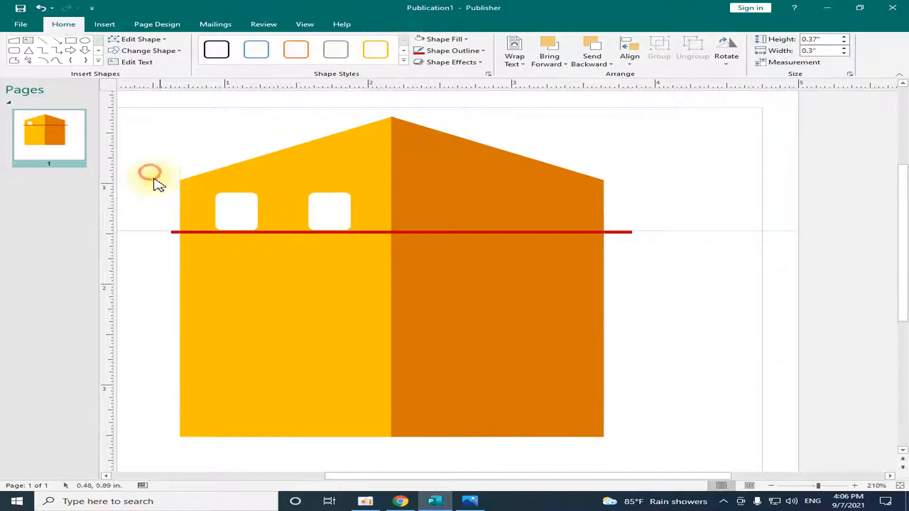
click(329, 211)
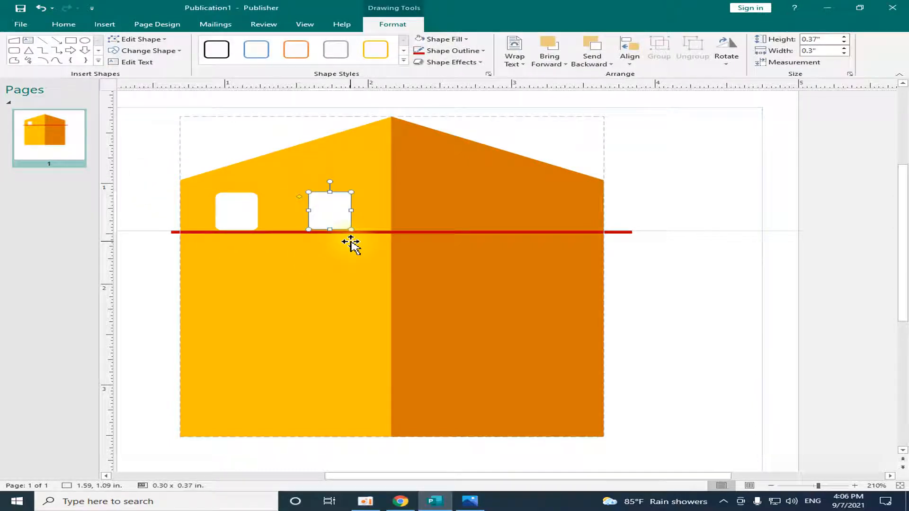
click(254, 148)
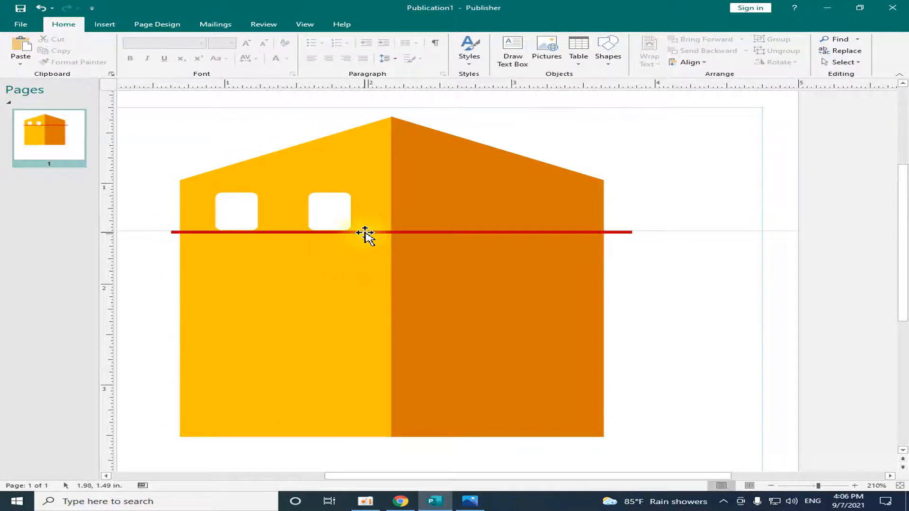
Select both white windows above the red line and group them into one object.
click(337, 220)
shift+click(246, 214)
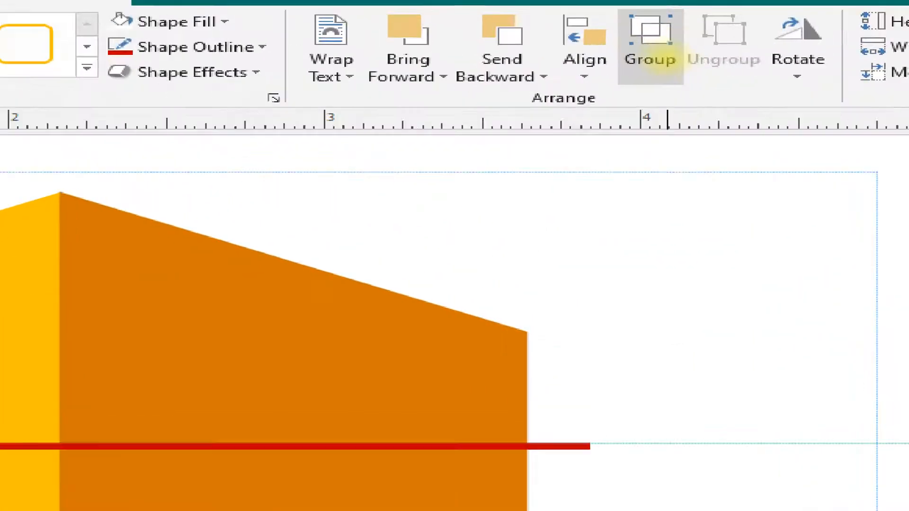
click(668, 58)
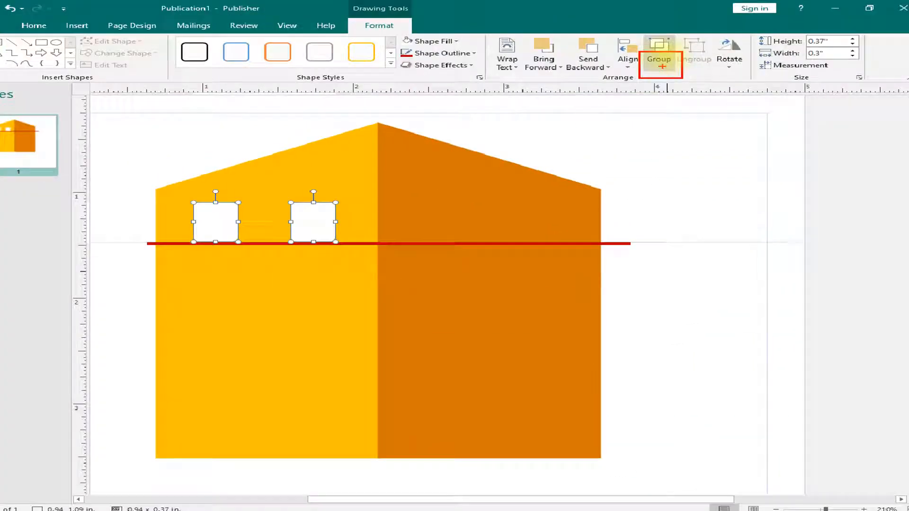
Copy the grouped window pair downward twice to make a second and third row on the gold half.
drag(336, 198, 334, 263)
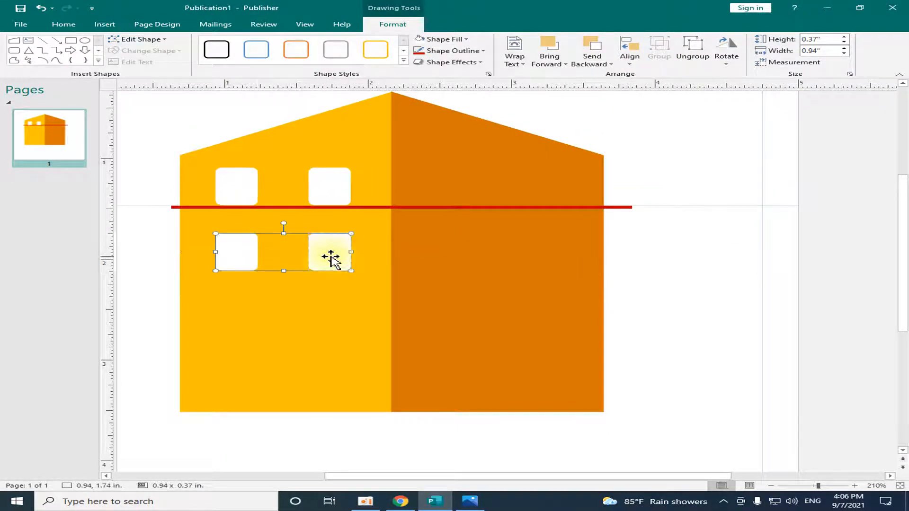
scroll(335, 250, down, 2)
scroll(334, 223, up, 1)
drag(335, 195, 334, 251)
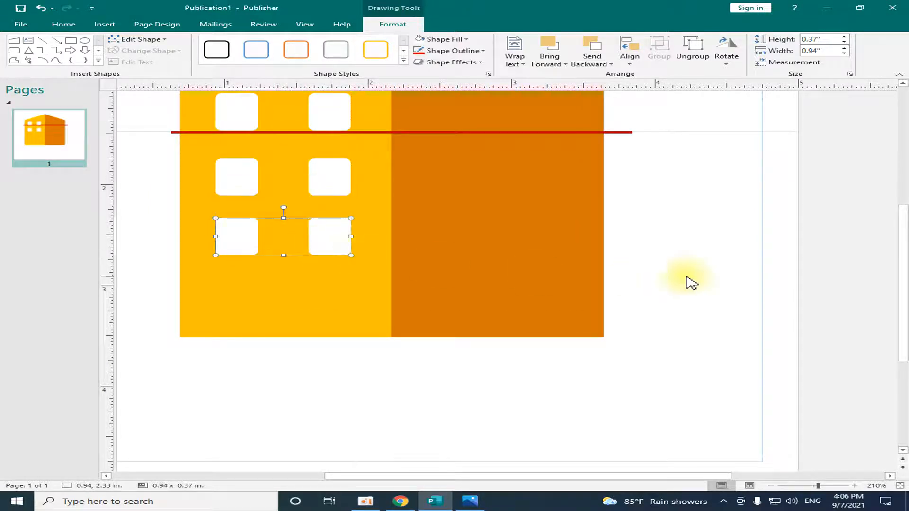
Nudge the third and second window rows down to even out the vertical spacing between the three rows.
click(704, 271)
scroll(641, 274, up, 2)
click(327, 284)
key(Down)
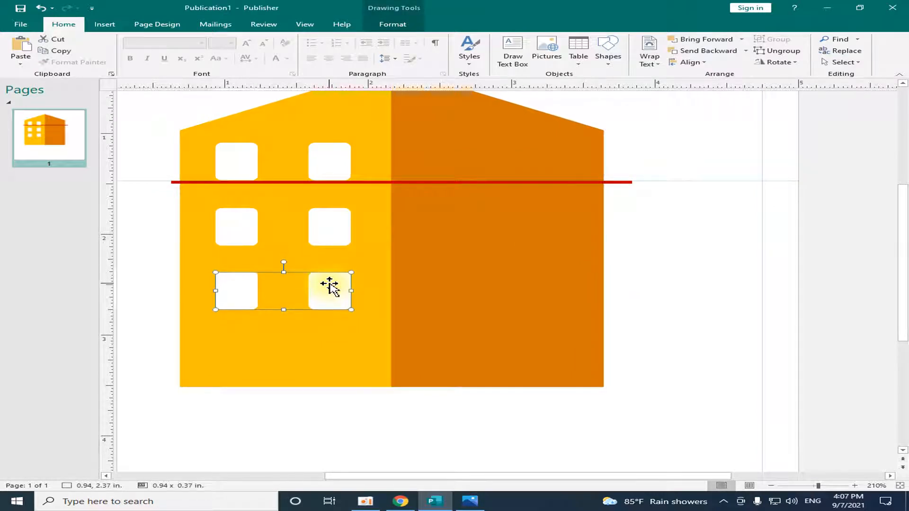
key(Down)
key(Down)
key(Down)
click(329, 241)
key(Down)
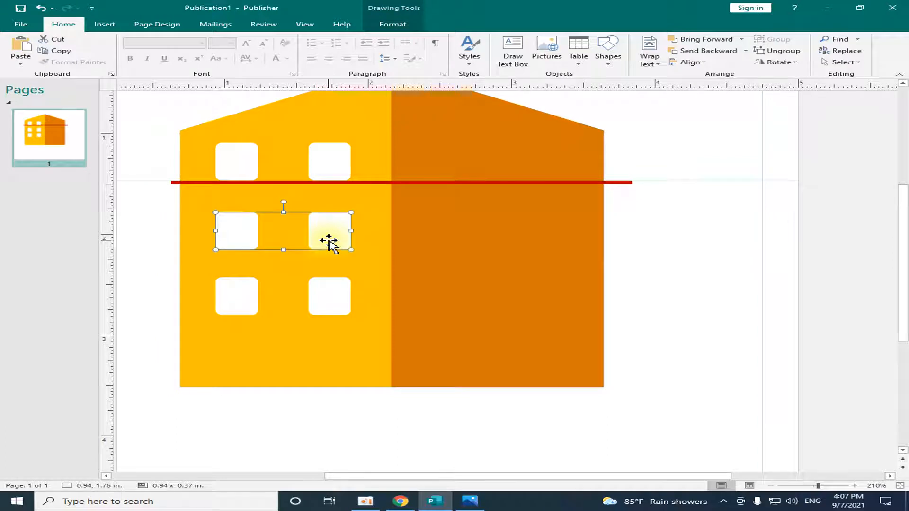
Delete the red alignment line and place a vertical ruler guide along the left edges of the windows.
click(519, 182)
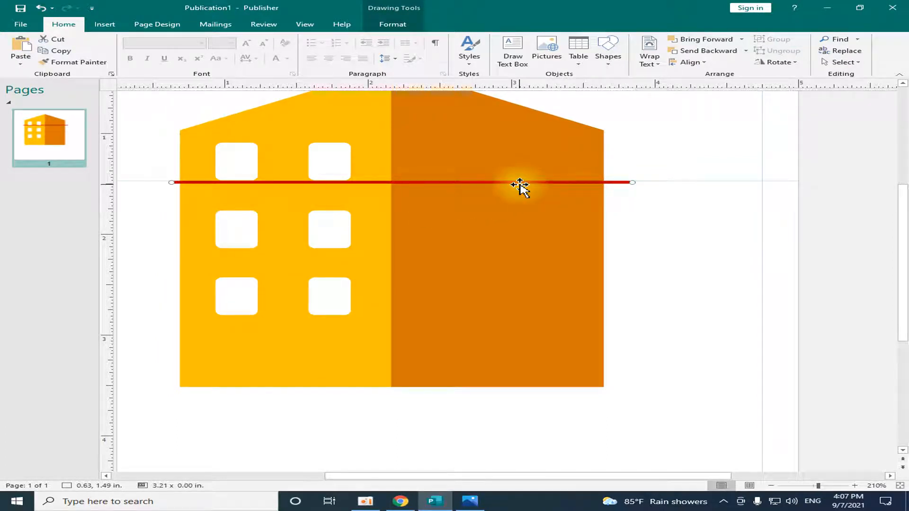
key(Delete)
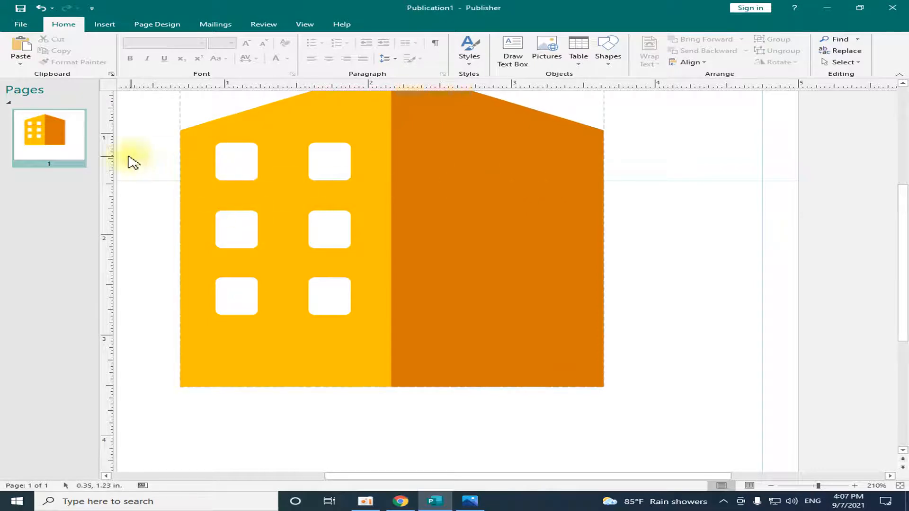
drag(112, 168, 215, 180)
click(247, 234)
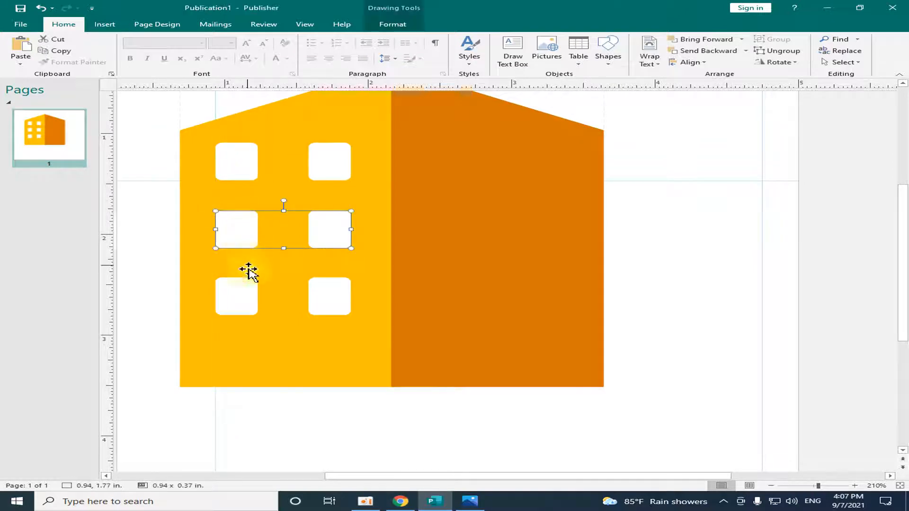
click(156, 135)
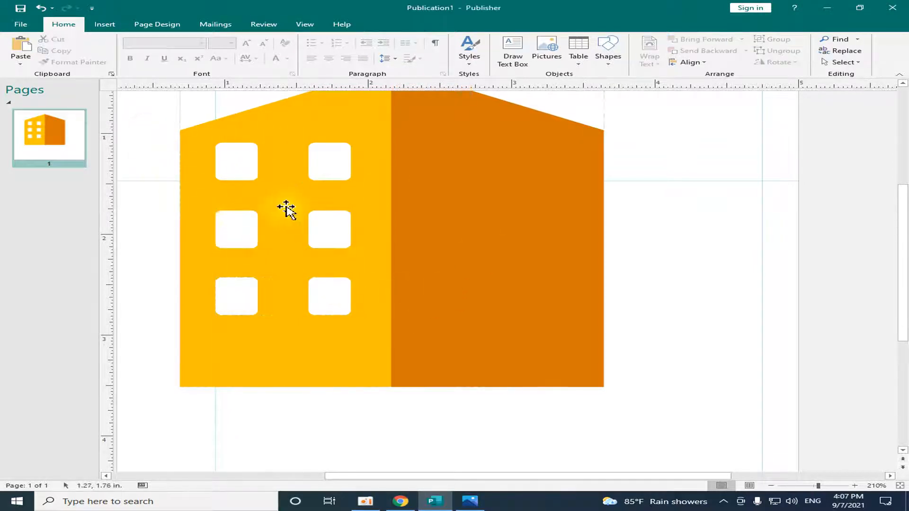
Draw a rectangle about 0.23 x 0.28 in. filling the gap between the first and second windows of the left column.
click(97, 25)
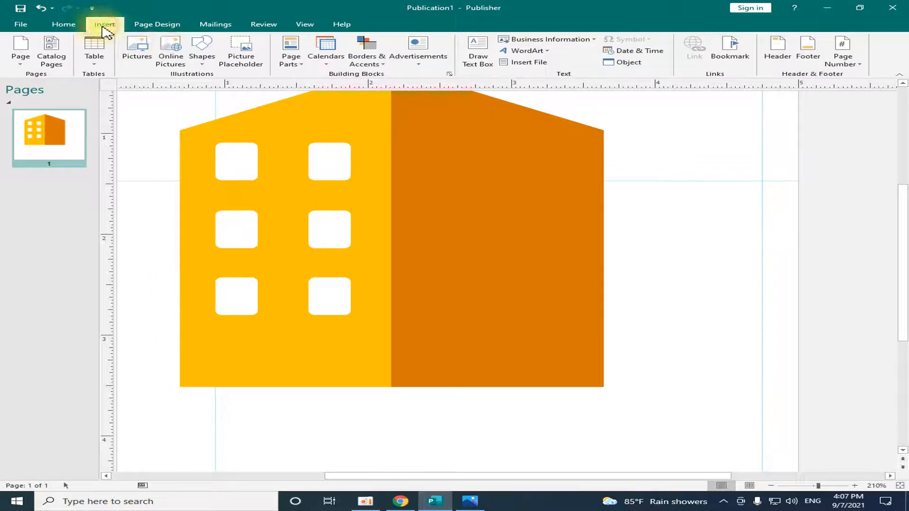
click(201, 52)
click(252, 86)
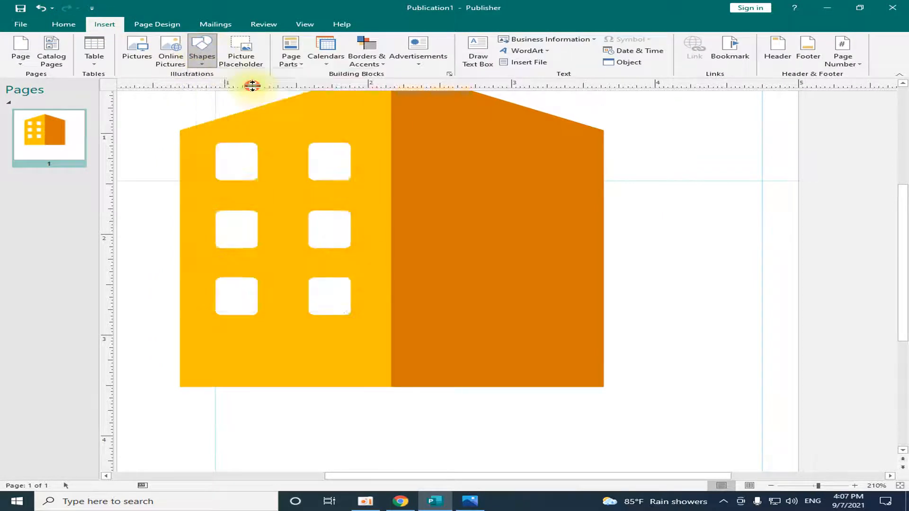
mouse_move(220, 182)
mouse_down()
mouse_move(249, 195)
mouse_move(254, 211)
mouse_up()
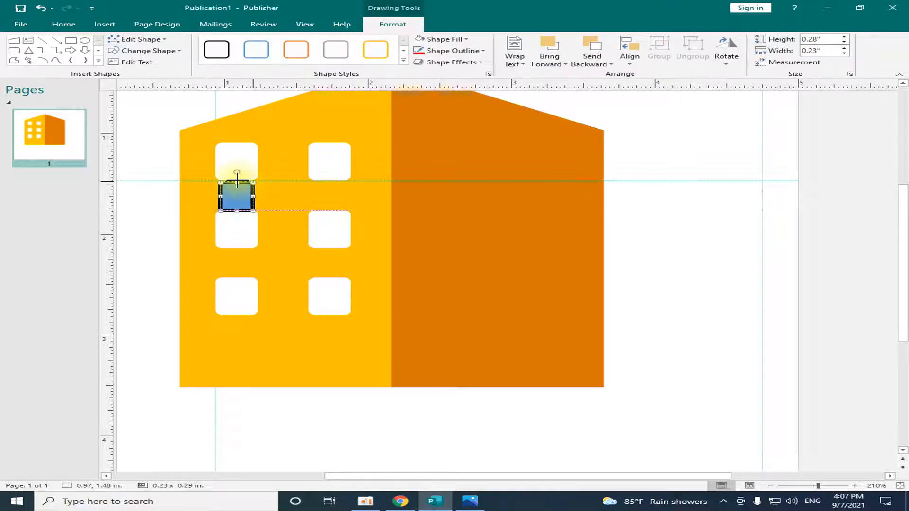
Fill the small spacer rectangle between the first two window rows with black and remove its outline.
click(462, 39)
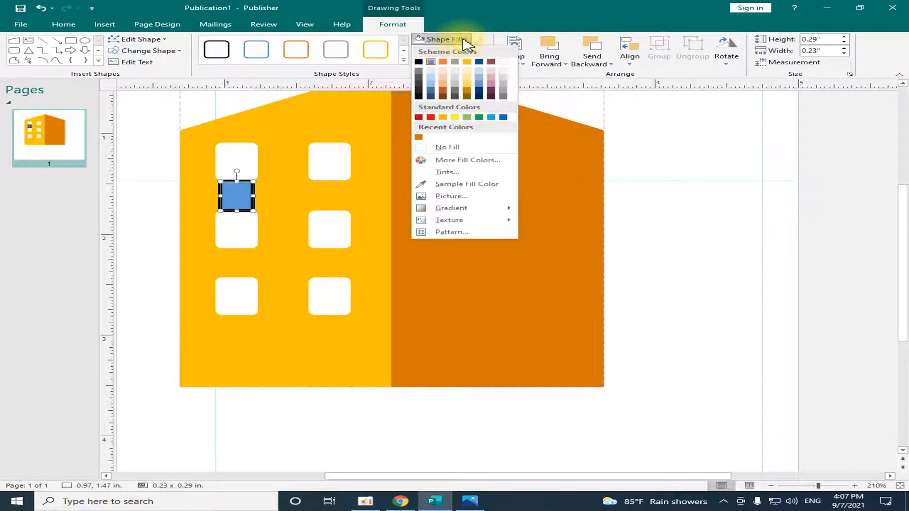
click(419, 62)
click(430, 50)
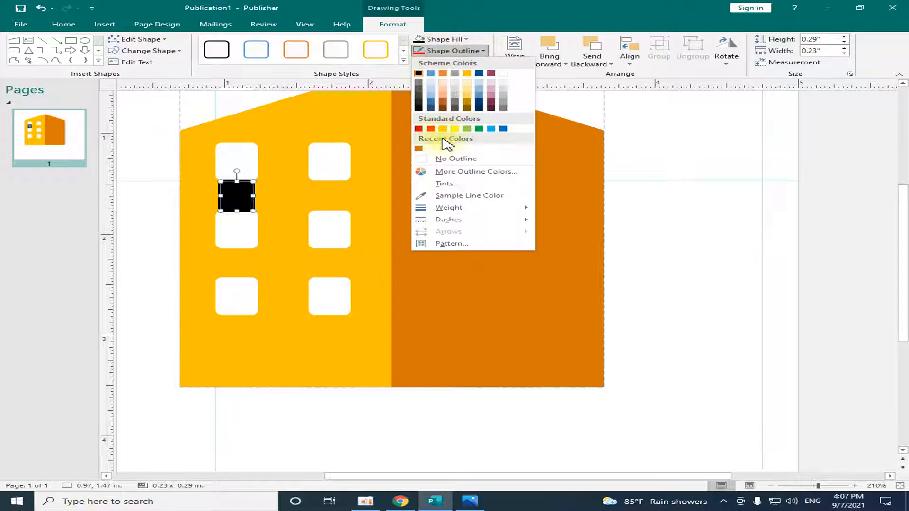
click(444, 161)
click(240, 186)
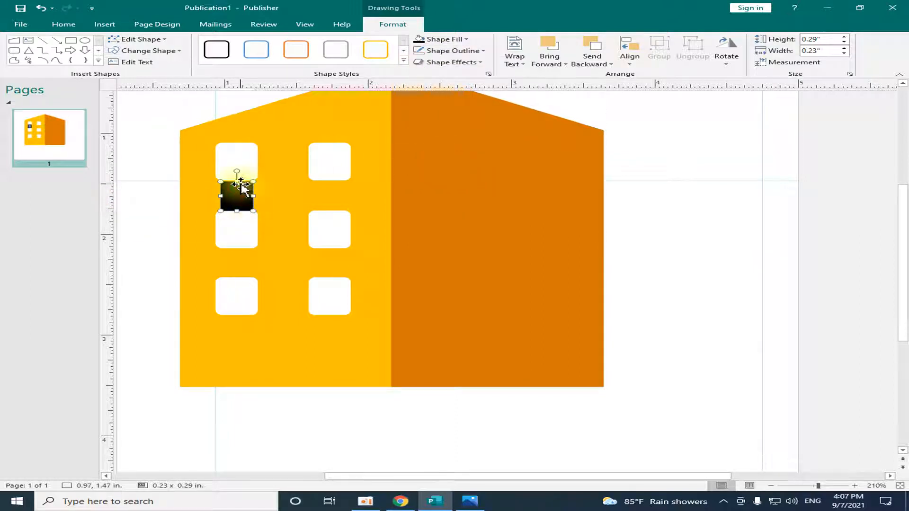
drag(236, 182, 236, 181)
click(173, 189)
click(241, 196)
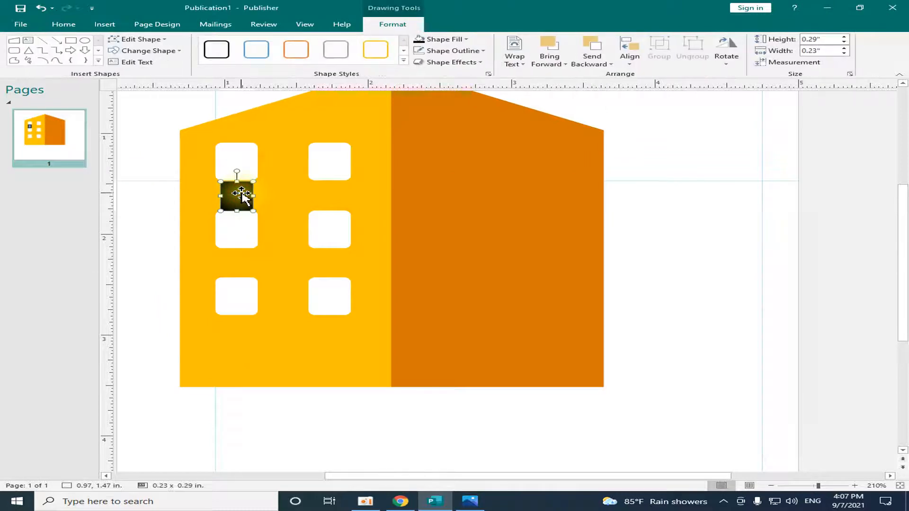
click(149, 210)
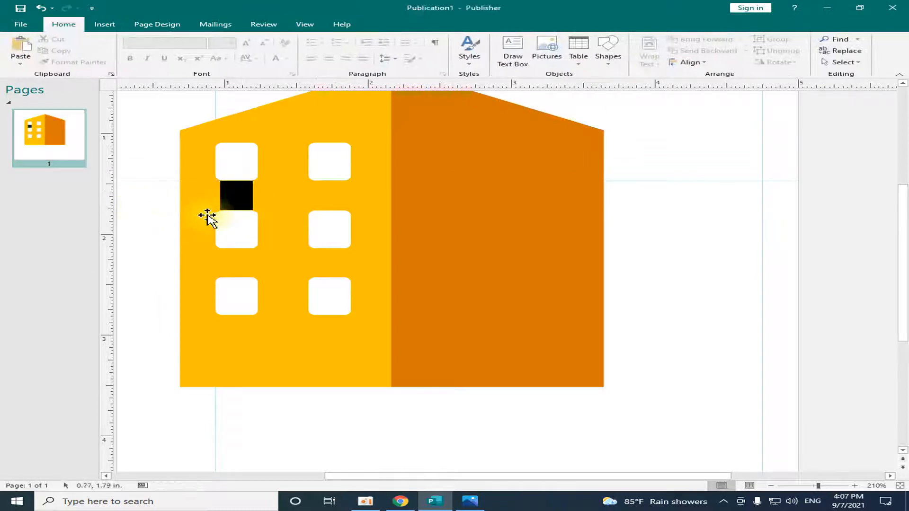
Use the black spacer to match the gap between the second and third window rows, shifting the third row to fit, and delete the spacer.
drag(235, 195, 235, 263)
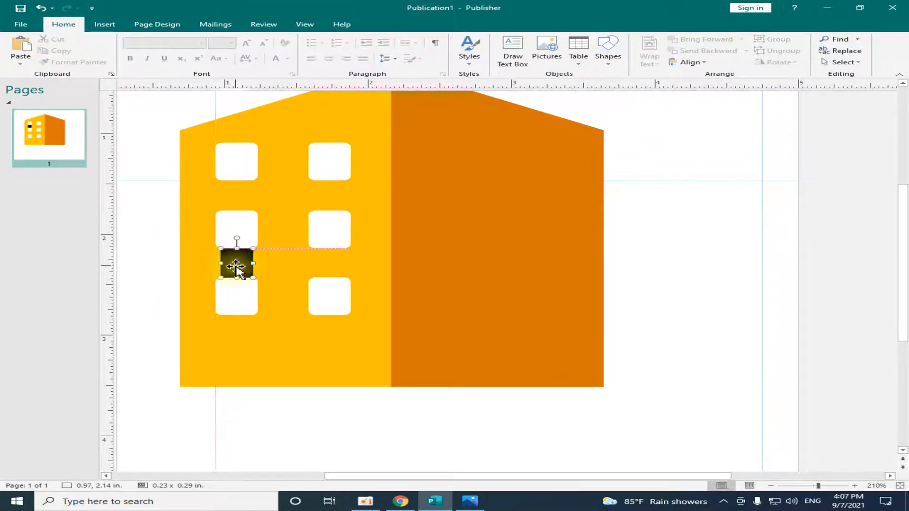
click(234, 303)
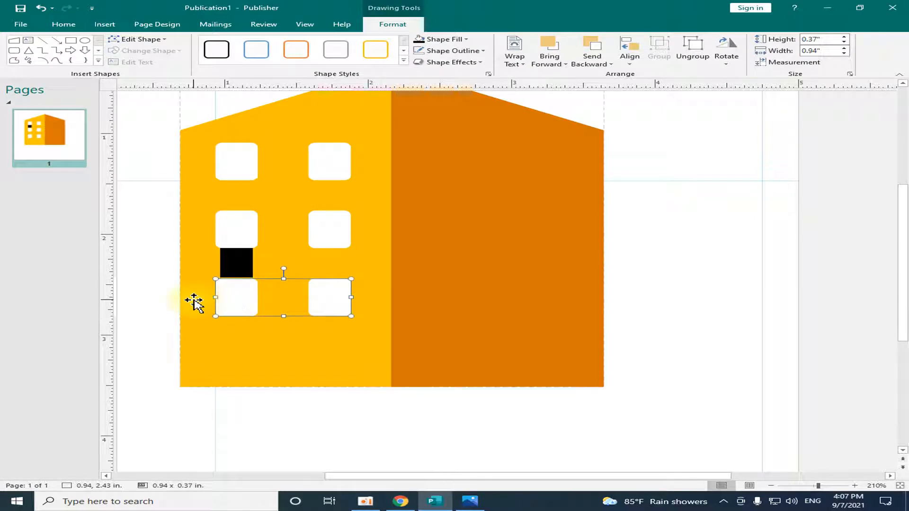
click(161, 280)
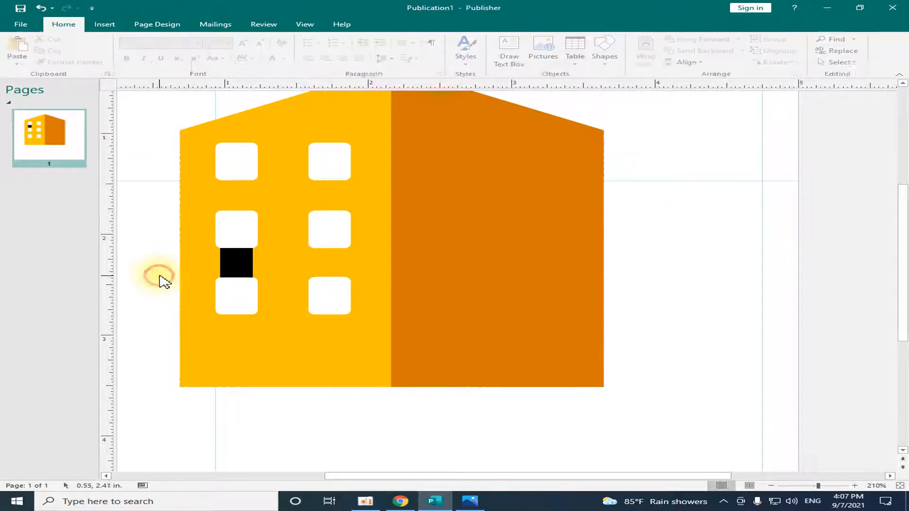
click(237, 257)
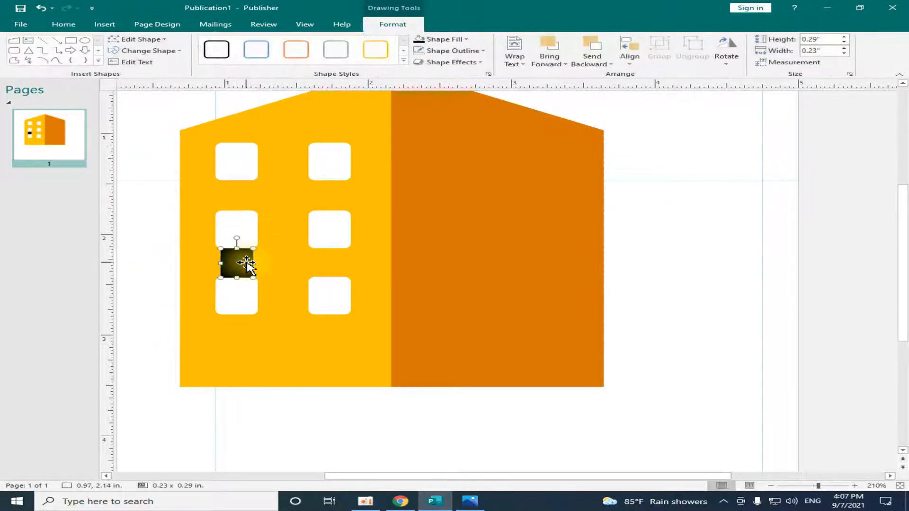
key(Delete)
Group the three window rows on the gold half into one object.
scroll(410, 328, up, 1)
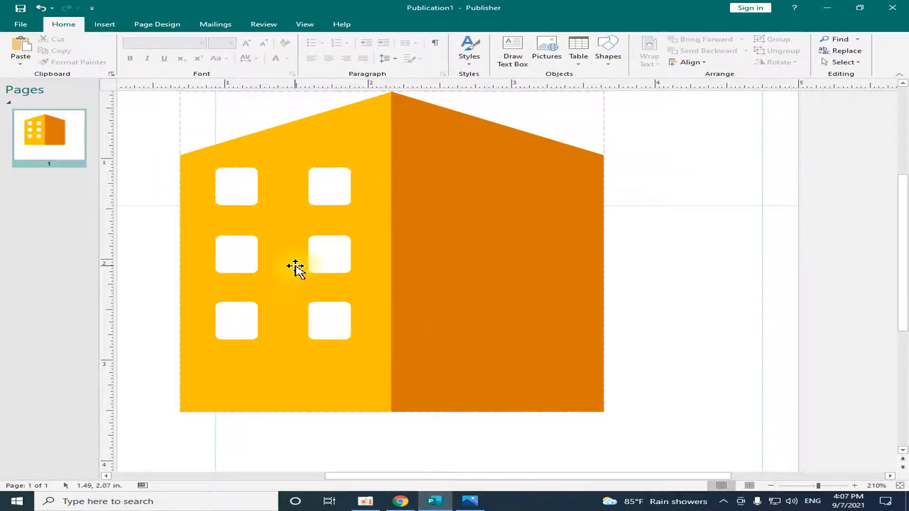
drag(147, 144, 379, 381)
click(163, 182)
mouse_move(138, 138)
mouse_down()
mouse_move(393, 430)
mouse_move(391, 402)
mouse_up()
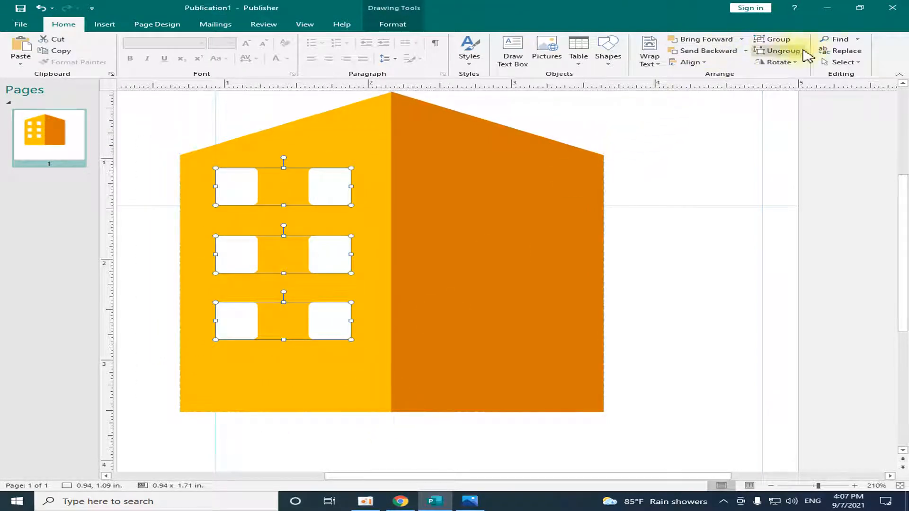
click(780, 45)
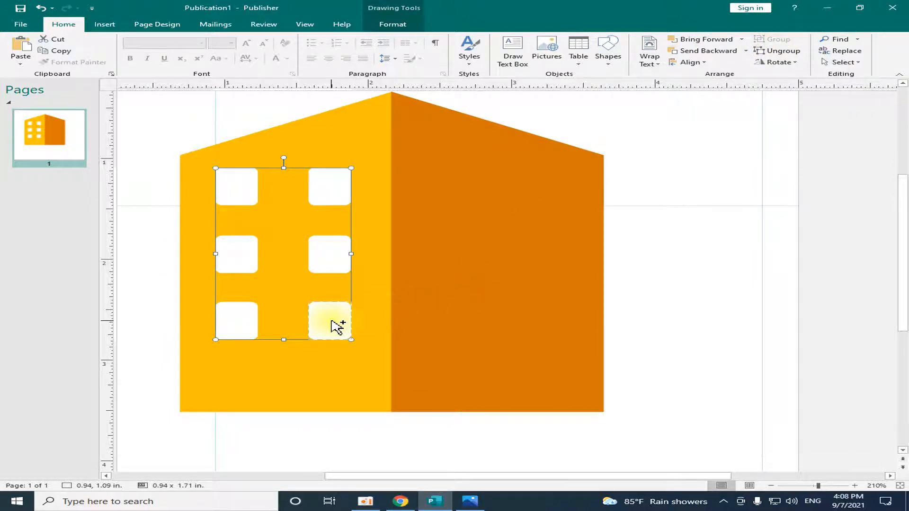
Copy the six-window group onto the orange half and nudge it right until it sits centered there, at about 2.48 in. horizontally.
drag(330, 321, 465, 324)
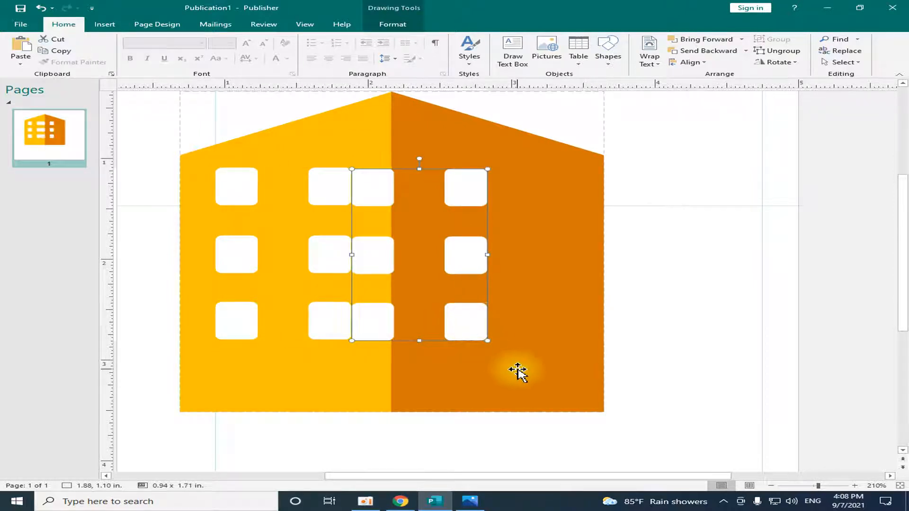
key(Right)
key(Right)
key(Right)
key(Right)
key(Right)
key(Right)
key(Right)
key(Right)
key(Right)
key(Right)
key(Right)
key(Right)
key(Right)
key(Right)
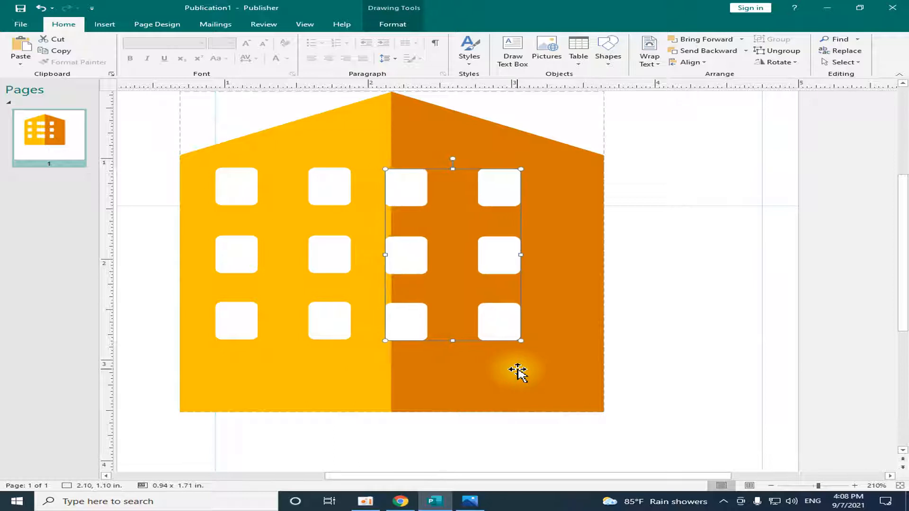
key(Right)
key(Right)
key(Right)
key(Right)
key(Right)
key(Right)
key(Right)
key(Right)
key(Right)
key(Right)
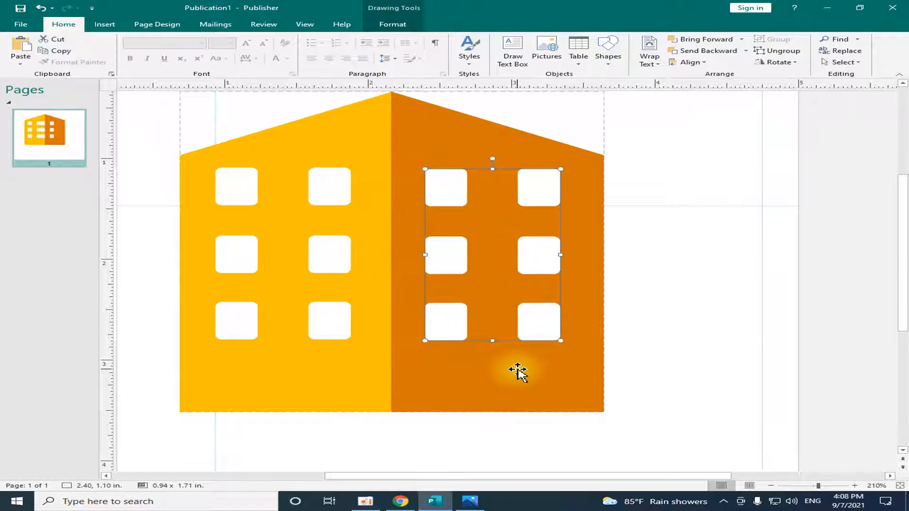
key(Right)
key(Right)
key(Right)
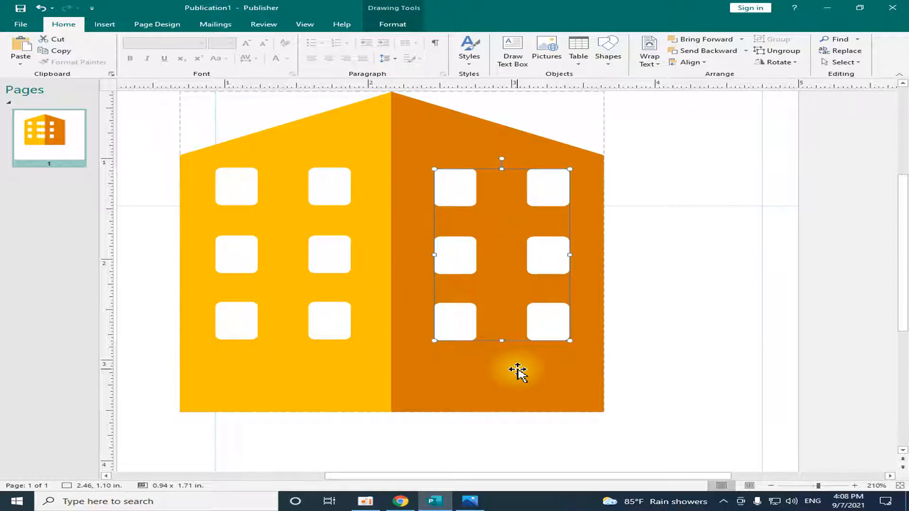
key(Right)
key(Right)
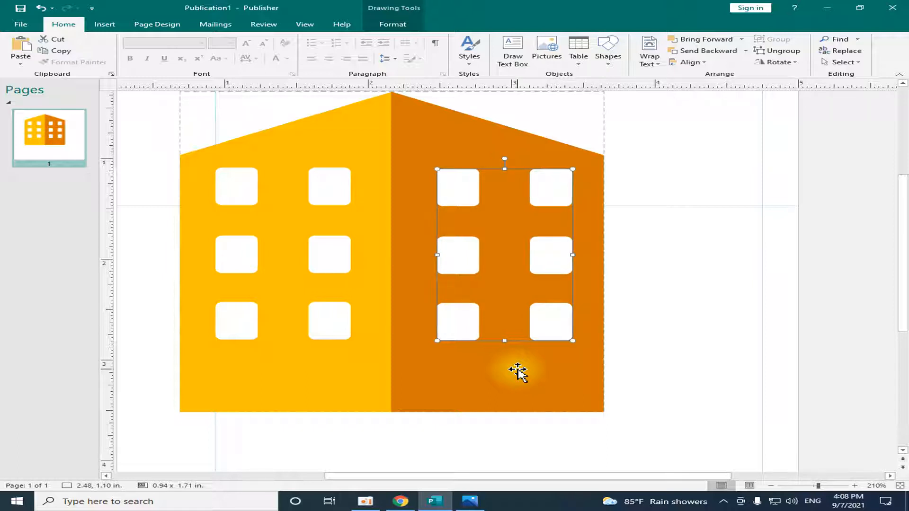
Select both window groups together and nudge them up to leave more space beneath the bottom row.
click(683, 336)
mouse_move(155, 128)
mouse_down()
mouse_move(513, 356)
mouse_move(627, 369)
mouse_up()
key(Up)
key(Up)
key(Up)
key(Up)
key(Up)
key(Up)
click(626, 374)
Draw a Flowchart: Delay shape about 0.65 x 0.57 in. below the windows at the base of the orange half.
scroll(626, 365, down, 2)
scroll(586, 364, up, 1)
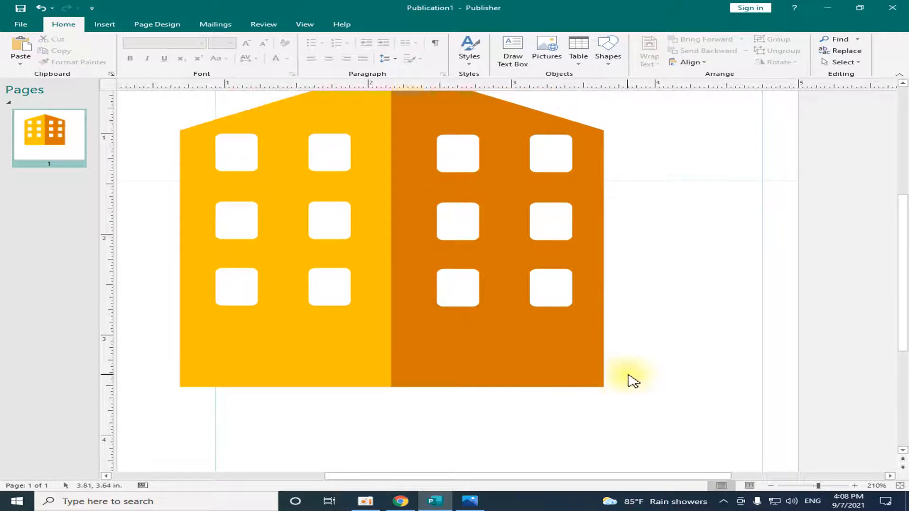
scroll(378, 260, up, 1)
scroll(407, 279, down, 1)
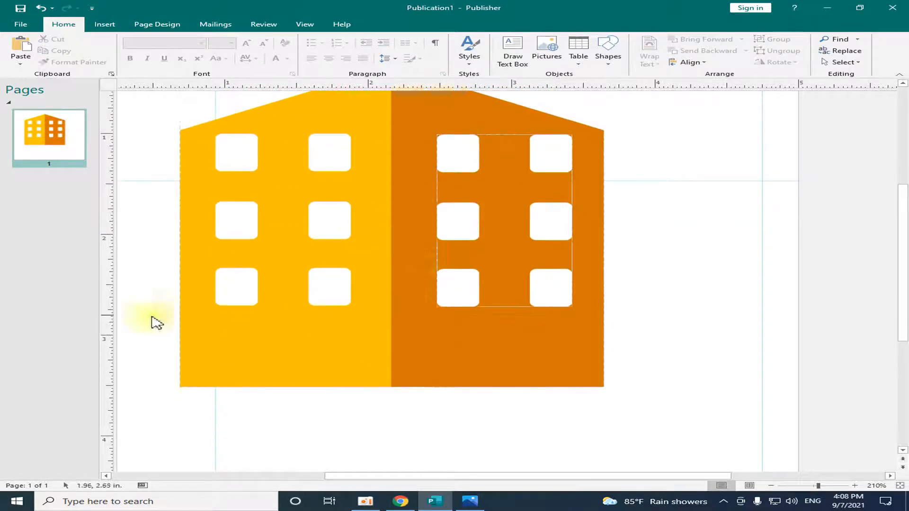
scroll(355, 400, down, 1)
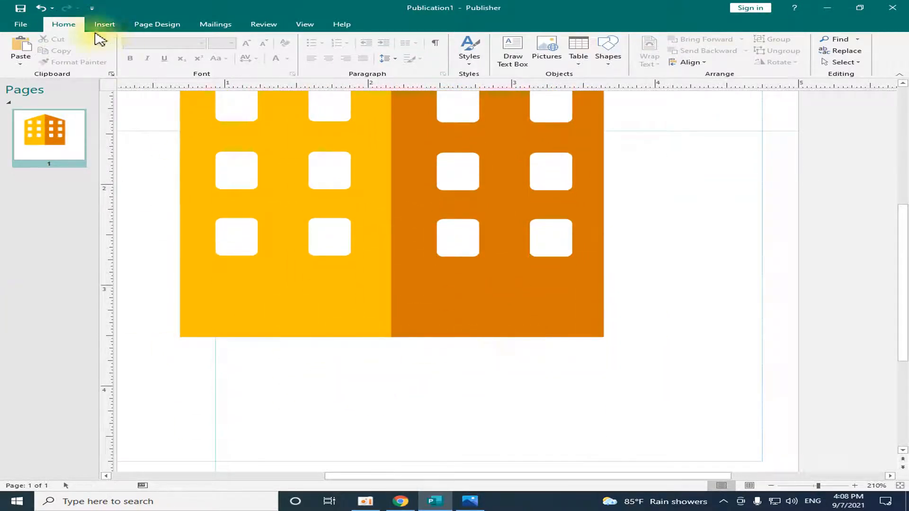
click(110, 23)
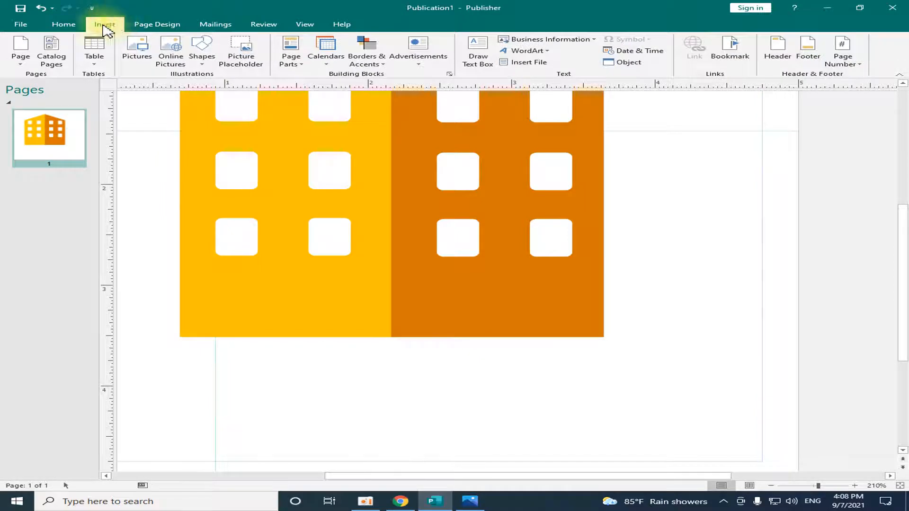
click(202, 61)
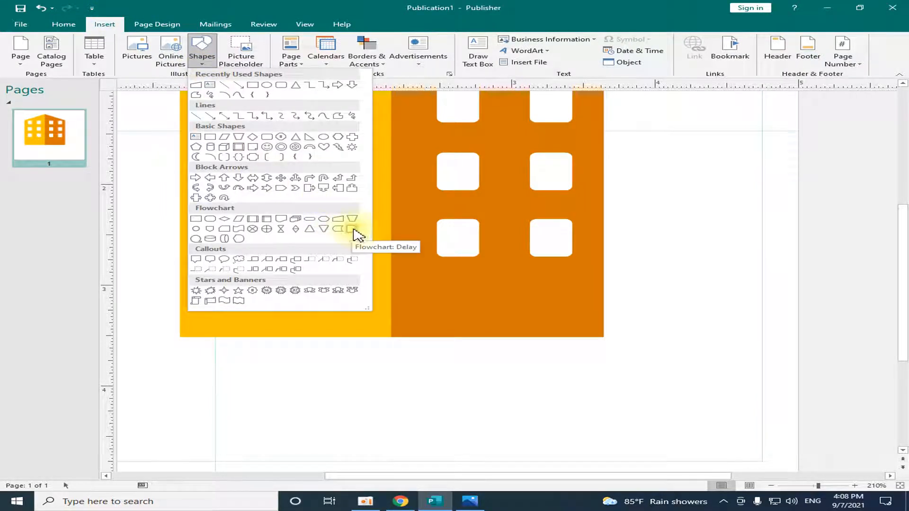
click(354, 230)
drag(452, 279, 547, 335)
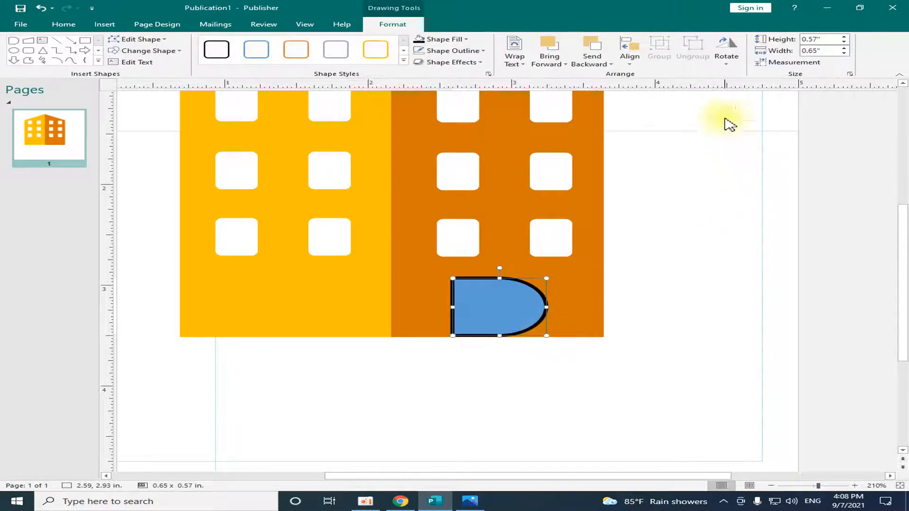
Try horizontal and vertical flips and 90° rotations in both directions on the Delay shape.
click(739, 66)
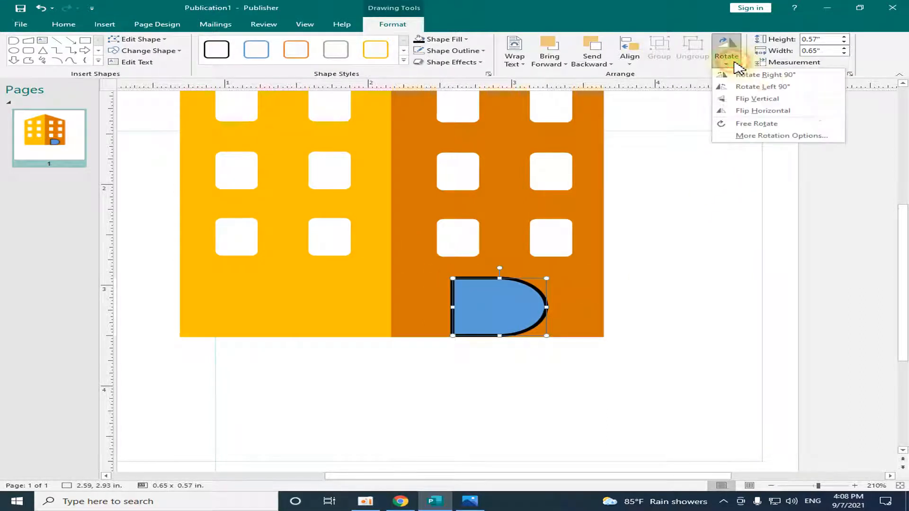
click(774, 113)
click(727, 59)
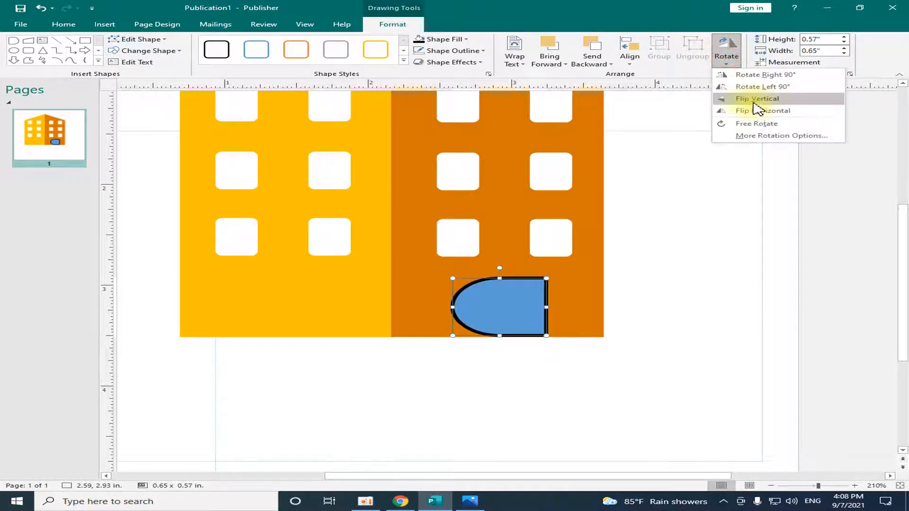
click(755, 99)
click(726, 54)
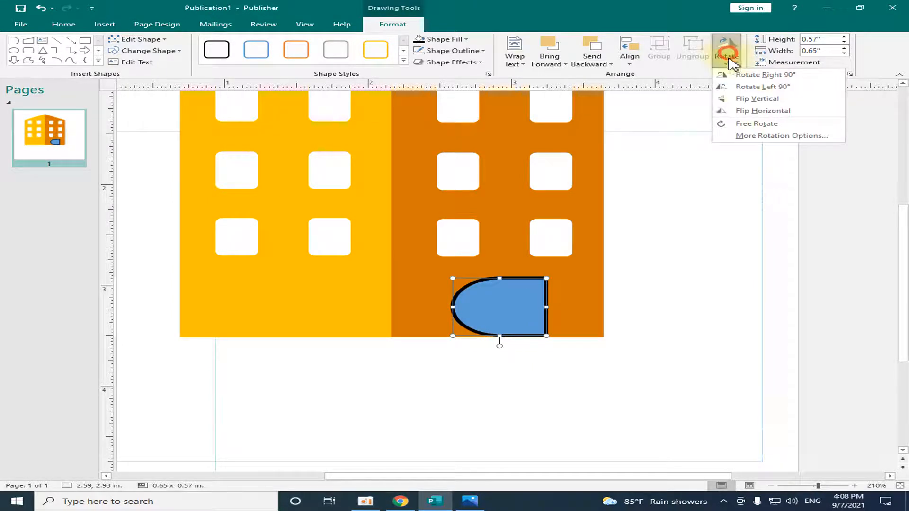
click(756, 87)
click(731, 59)
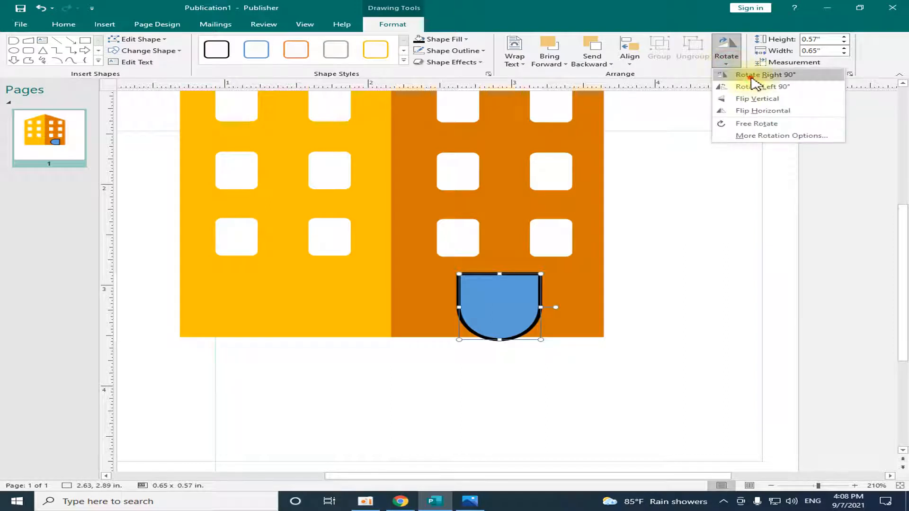
click(752, 75)
click(726, 52)
click(759, 116)
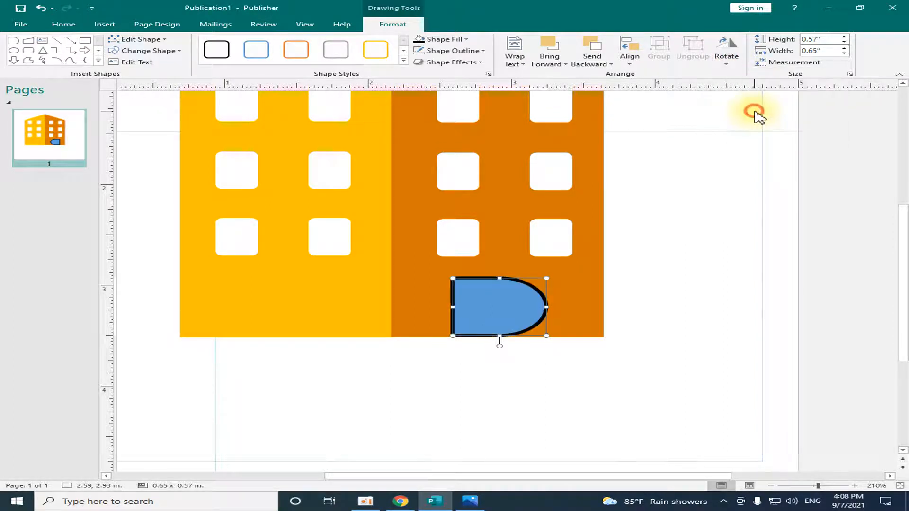
click(725, 54)
click(745, 96)
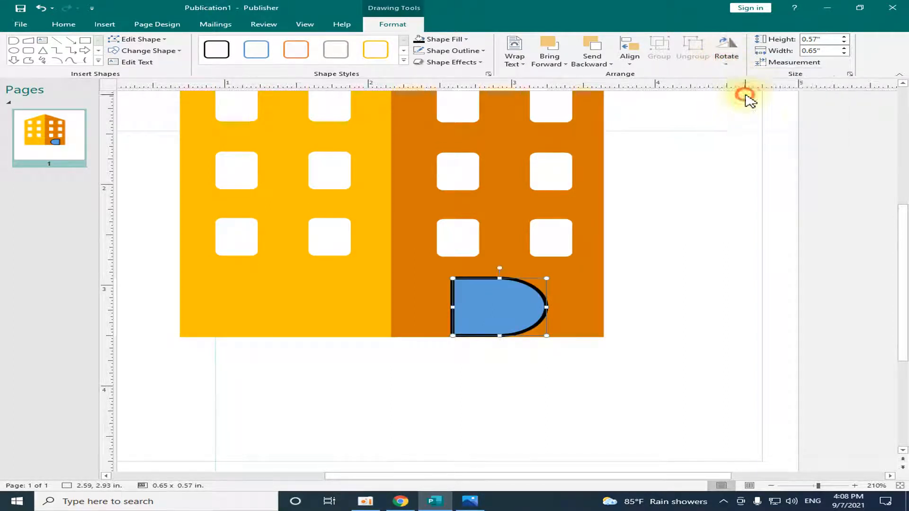
Rotate the Delay shape left 90° so its rounded side faces up like an arched door.
click(726, 59)
click(754, 86)
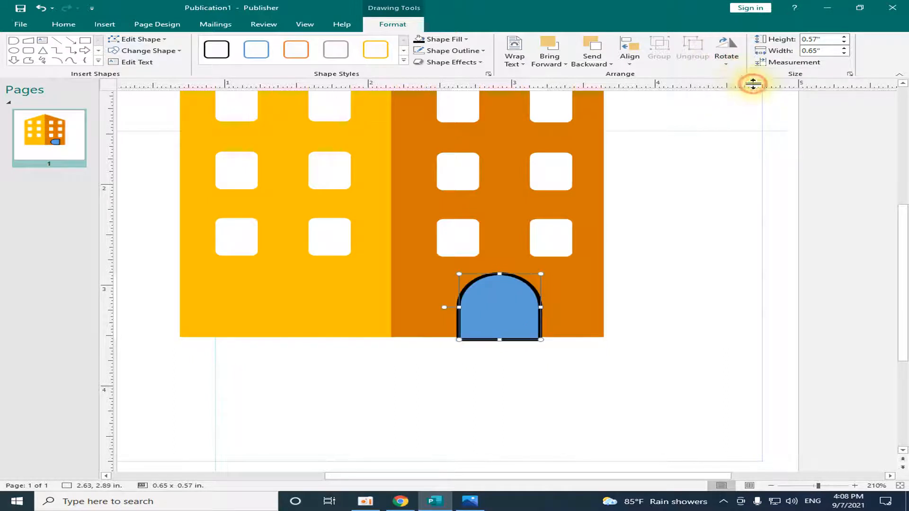
click(528, 392)
click(493, 314)
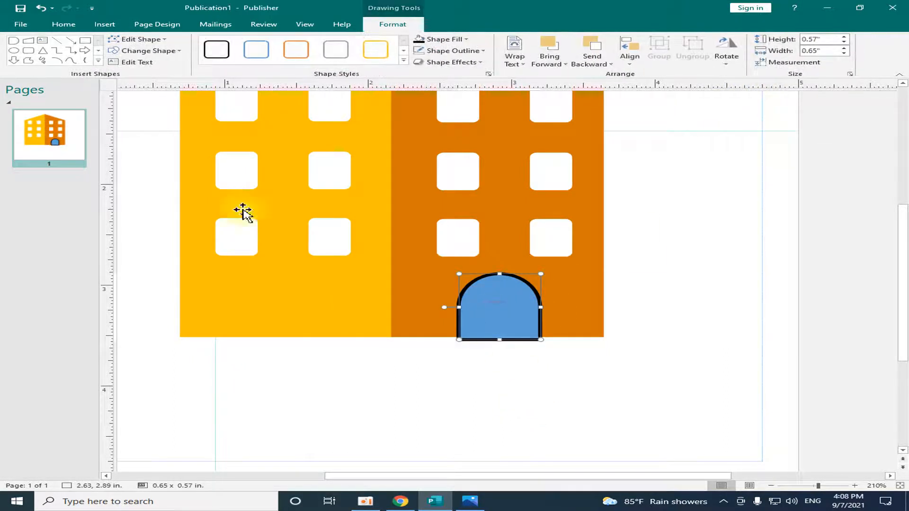
Fill the arched door shape with white and remove its outline.
click(464, 40)
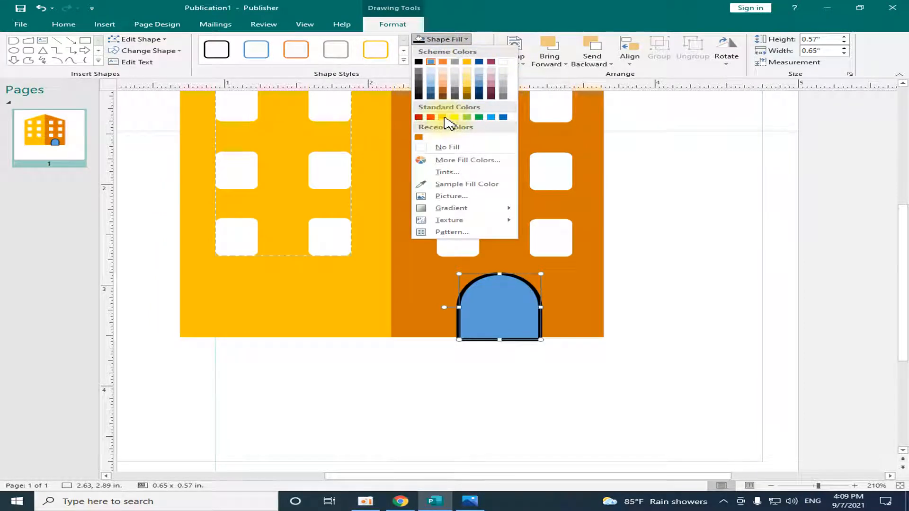
click(419, 137)
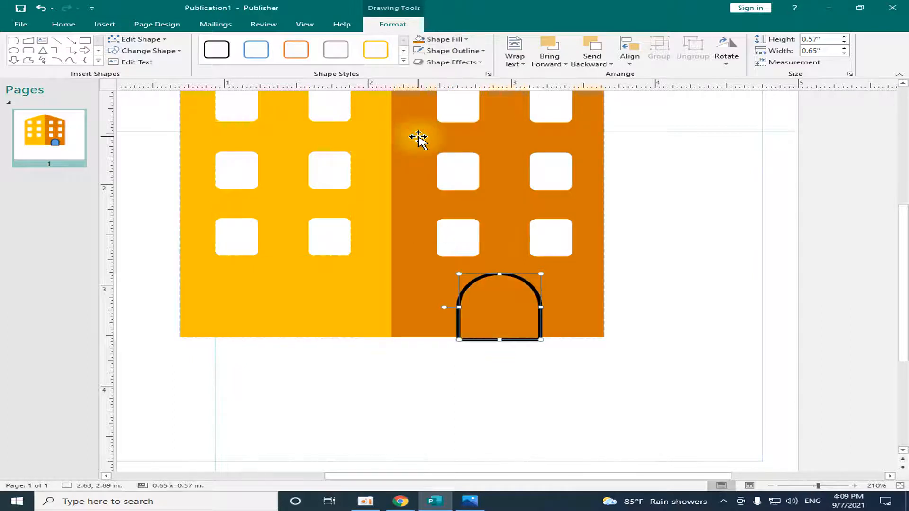
click(456, 38)
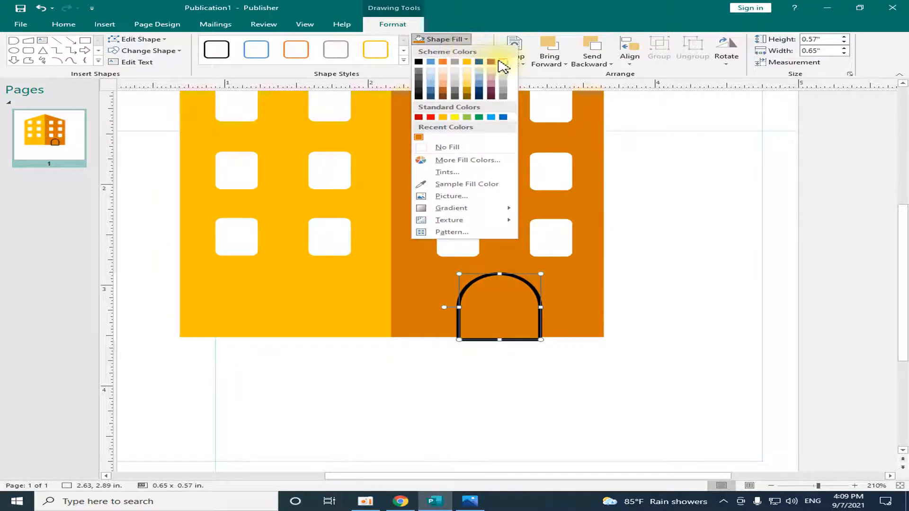
click(501, 61)
click(471, 51)
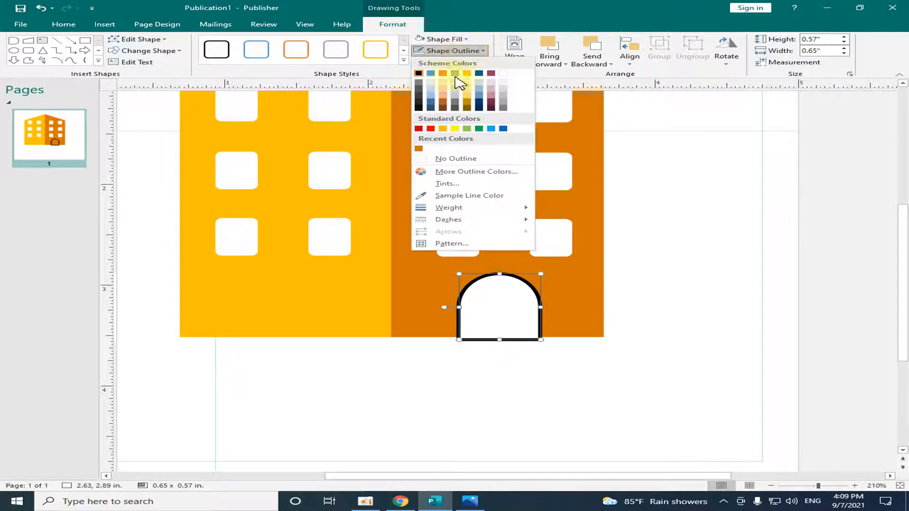
click(452, 159)
click(541, 373)
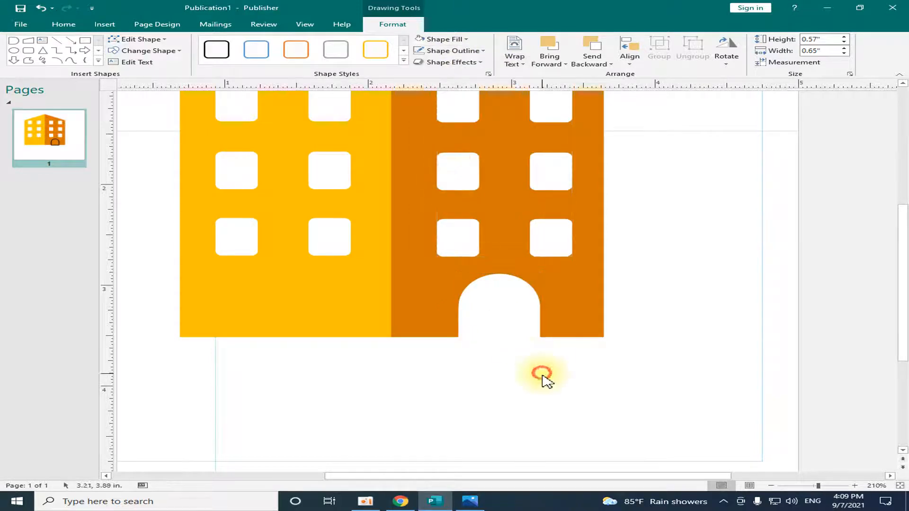
Nudge the white door up so its lower edge lines up with the base of the building.
click(507, 336)
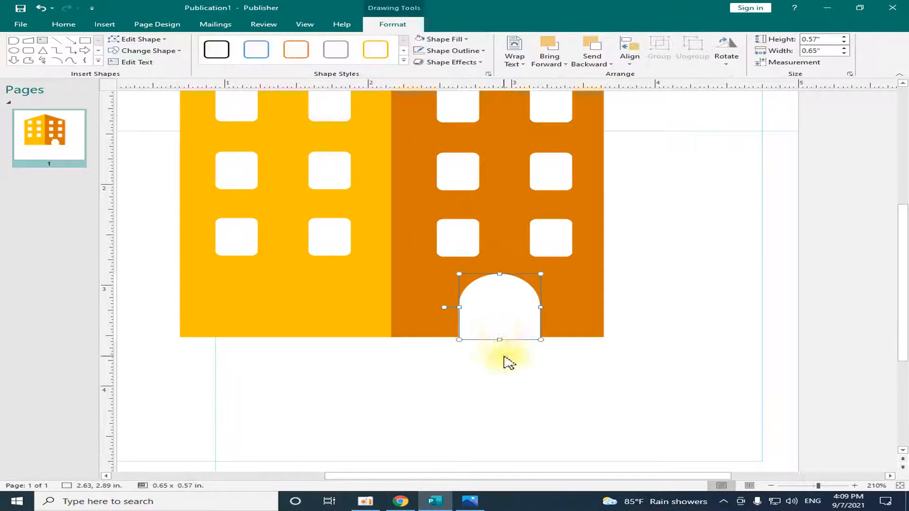
key(Up)
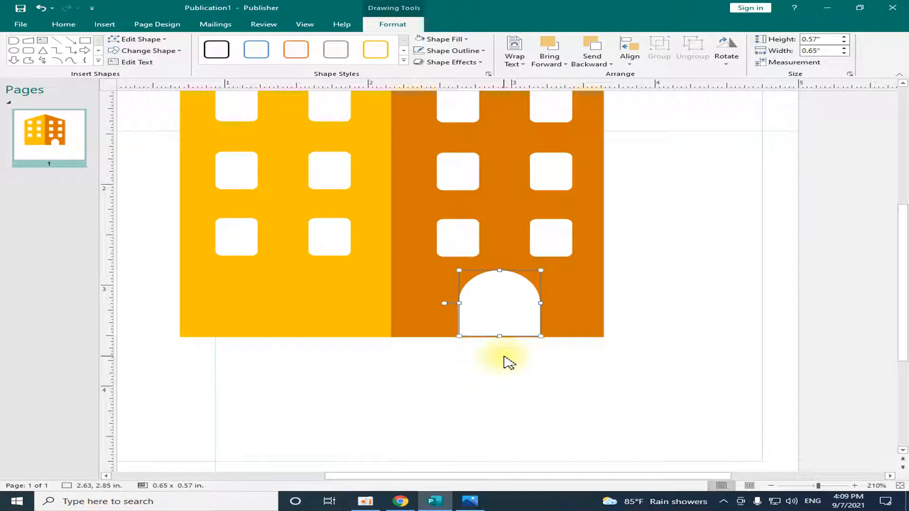
click(507, 360)
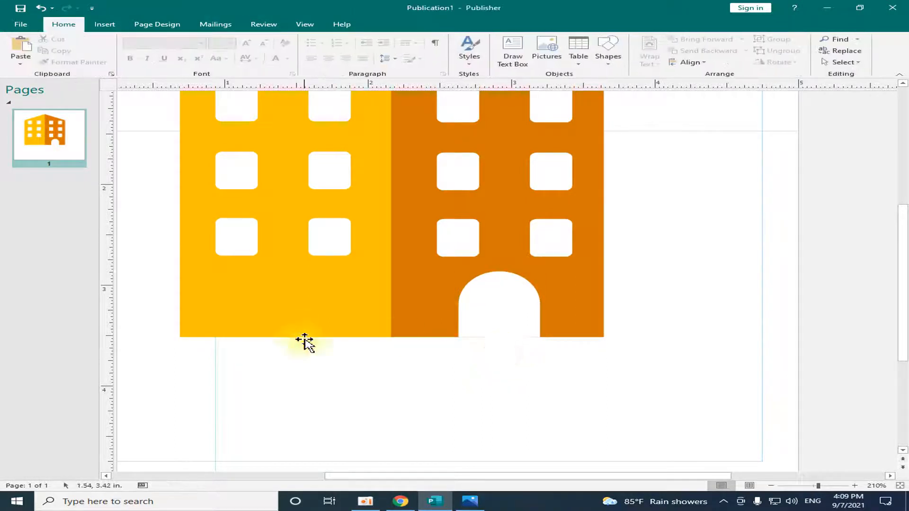
Enlarge the door slightly by its upper corner and adjust its position at the base of the orange half.
scroll(623, 408, up, 3)
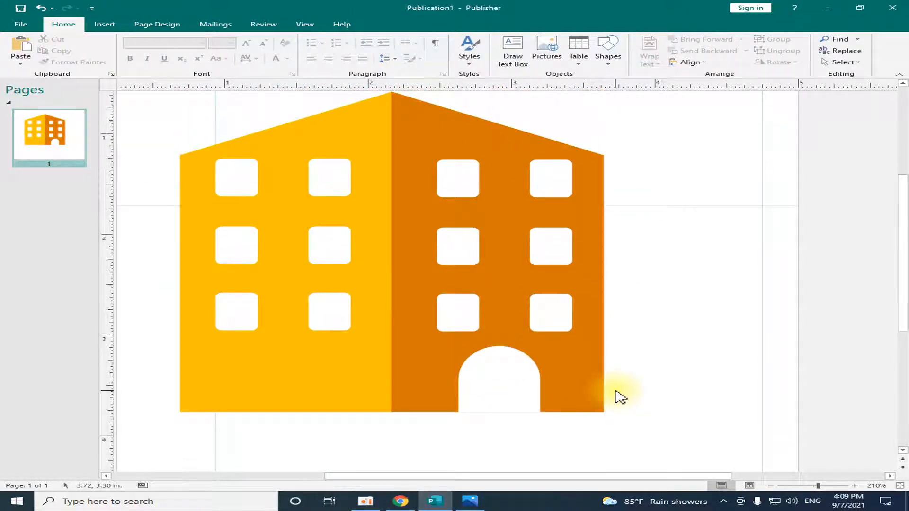
scroll(615, 395, down, 1)
click(503, 343)
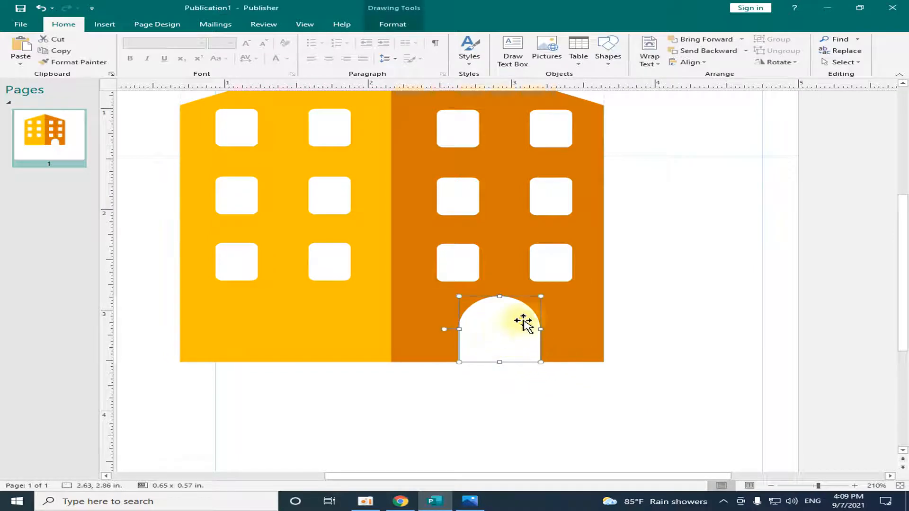
drag(540, 297, 553, 288)
drag(509, 345, 507, 343)
click(497, 419)
Compare the finished windows and door with the Real Estate 1.jpg reference in Photos, and return to Publisher.
scroll(497, 419, down, 2)
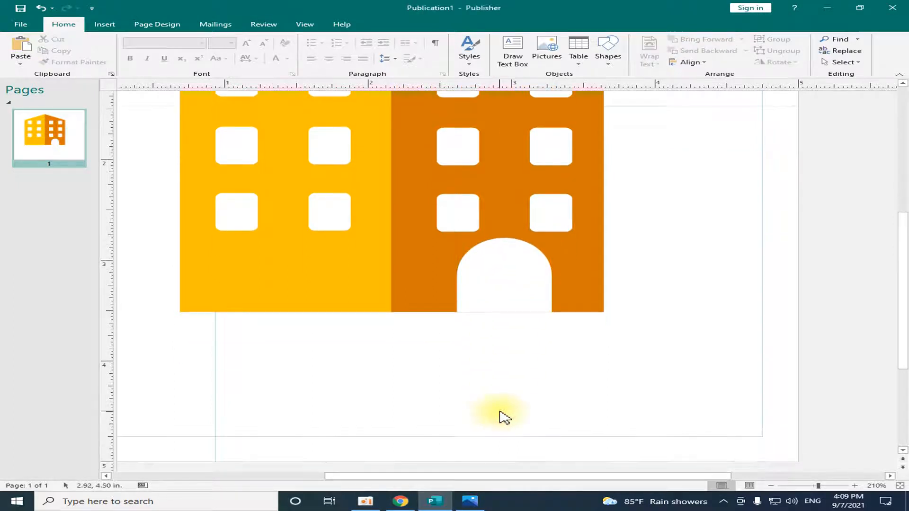
scroll(504, 416, up, 3)
scroll(527, 338, up, 1)
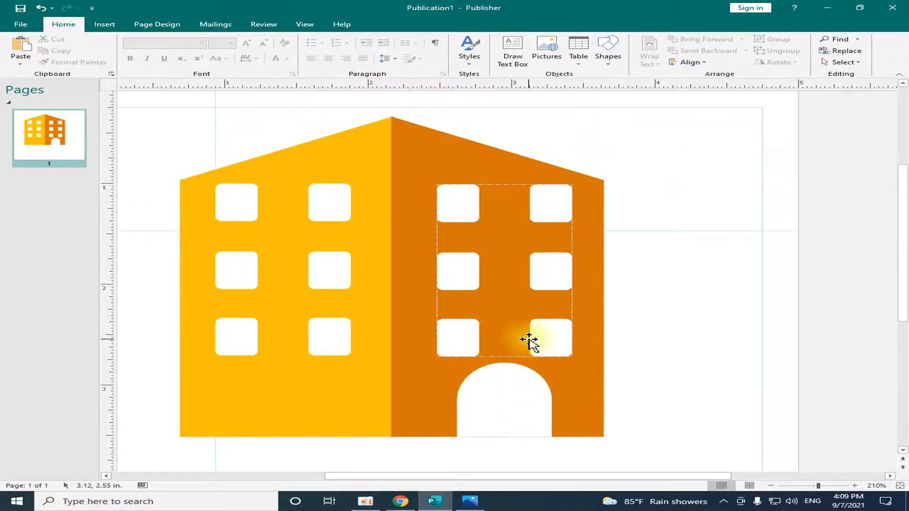
scroll(527, 339, down, 2)
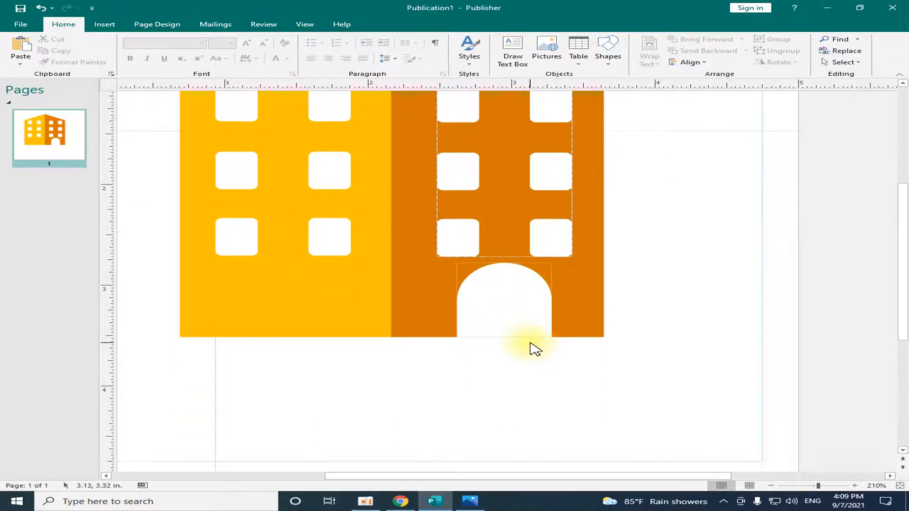
click(470, 501)
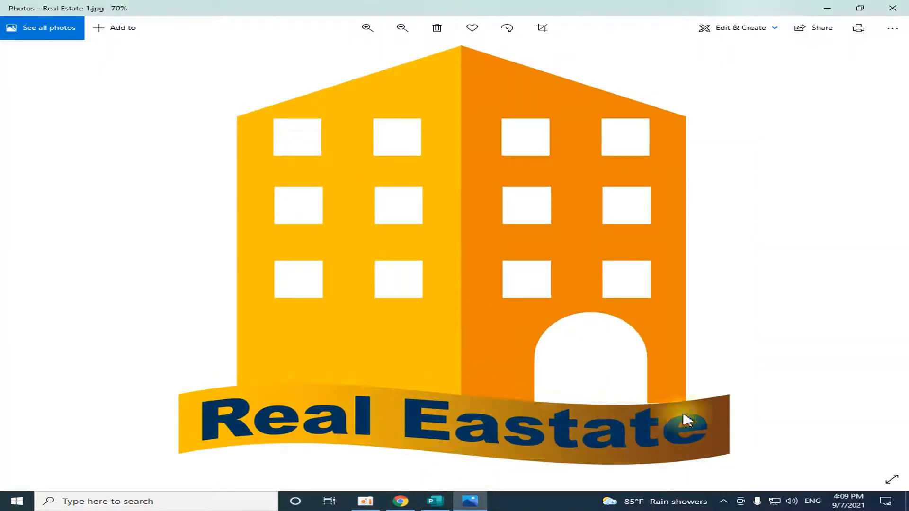
click(445, 506)
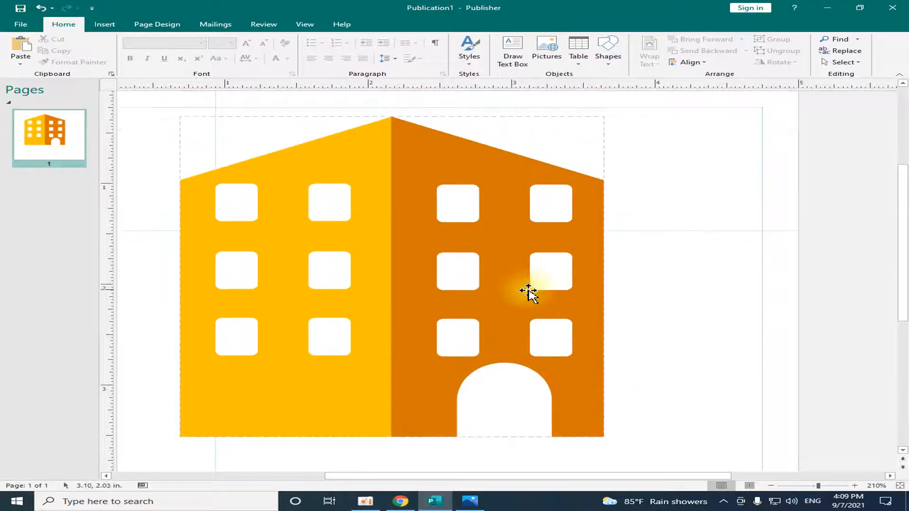
Select the building halves, both window groups and the door, and group them into one object.
click(771, 485)
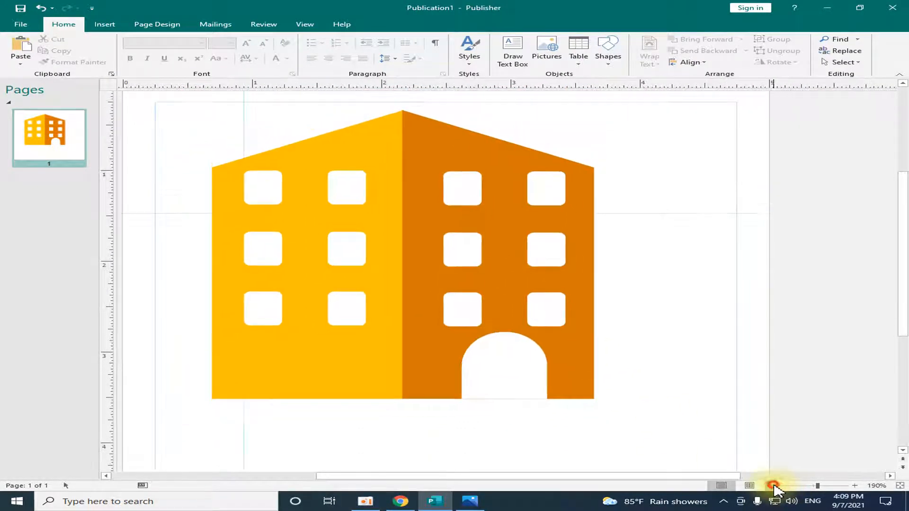
click(771, 486)
mouse_move(173, 100)
mouse_down()
mouse_move(621, 404)
mouse_move(637, 429)
mouse_up()
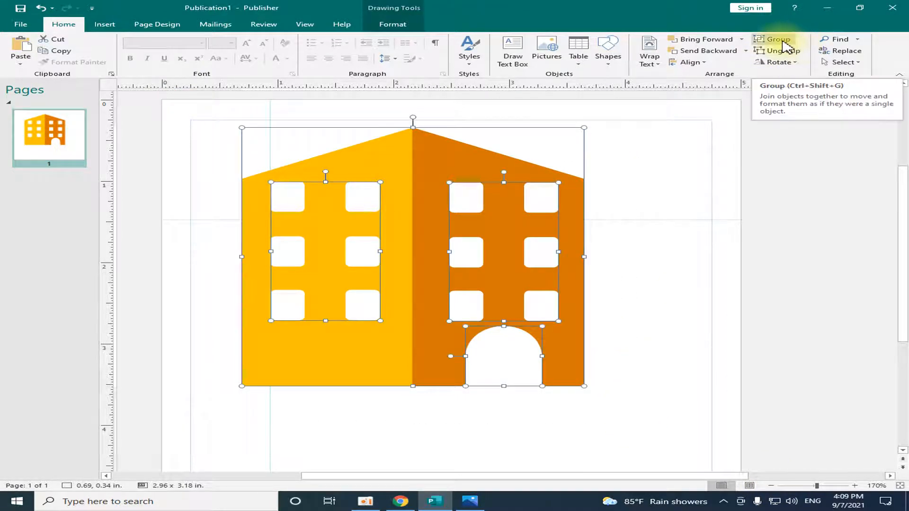
click(780, 42)
click(712, 217)
Move the grouped building right so its left edge sits on the vertical guide.
click(568, 254)
drag(574, 252, 602, 249)
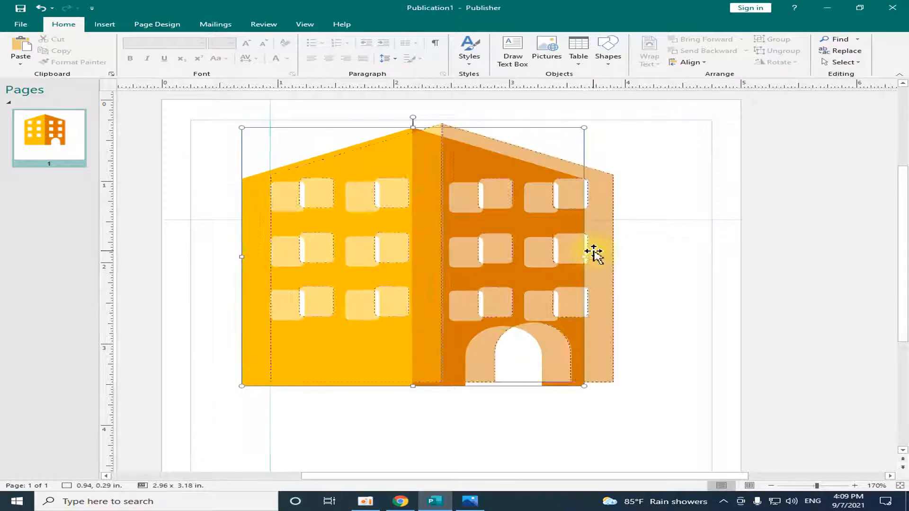
scroll(656, 302, down, 2)
click(623, 313)
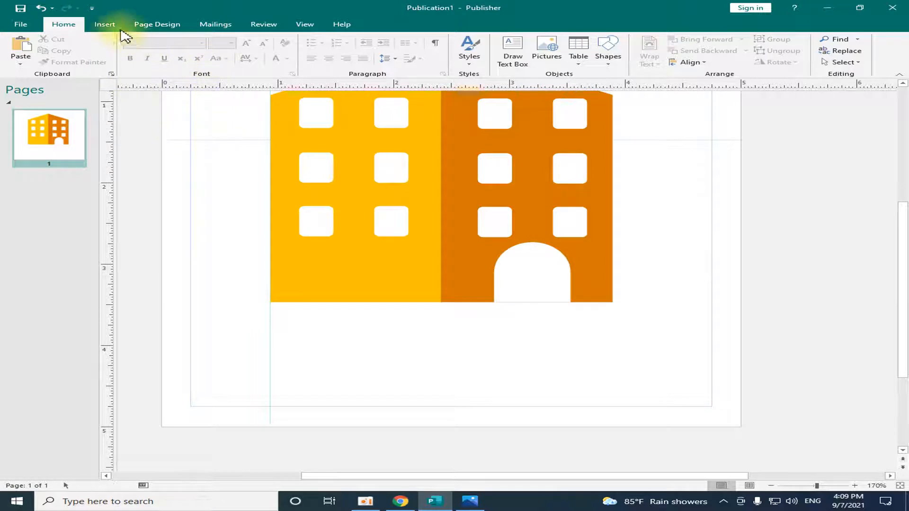
Draw a Wave banner shape about 3.25 x 0.53 in. across the base of the building.
click(105, 26)
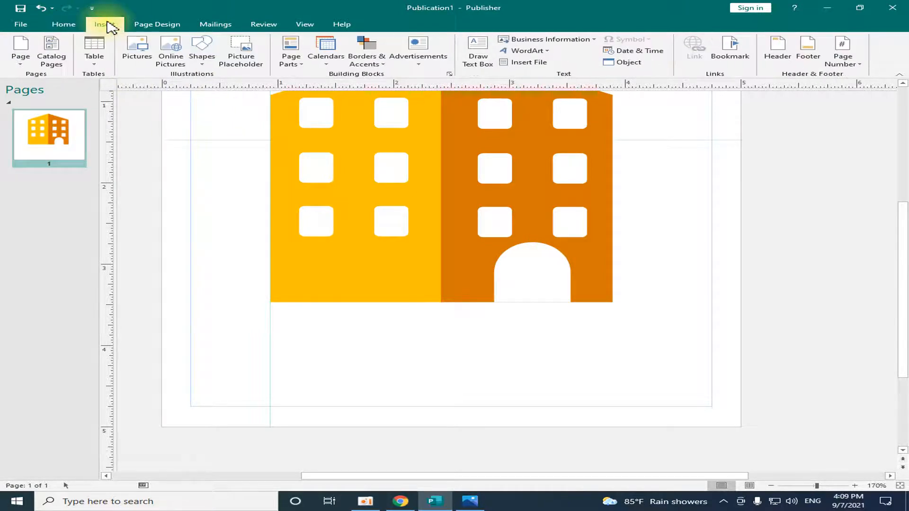
click(206, 63)
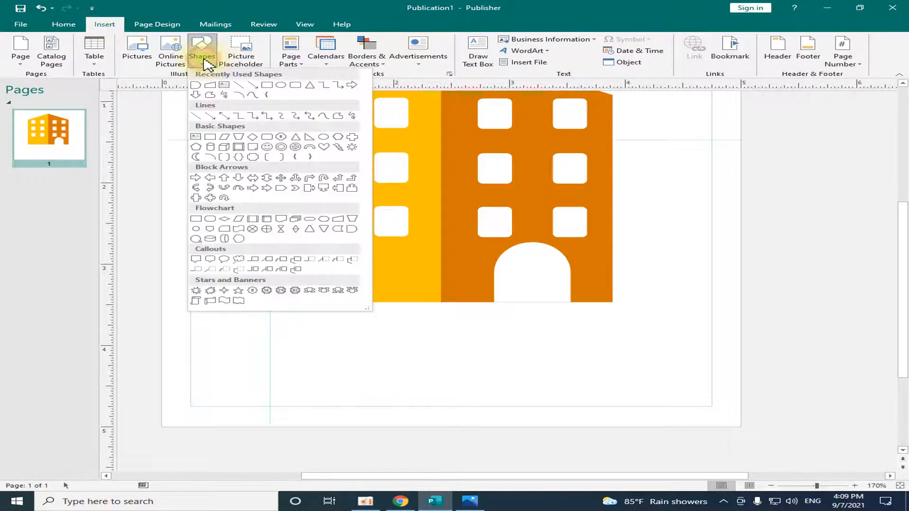
click(225, 304)
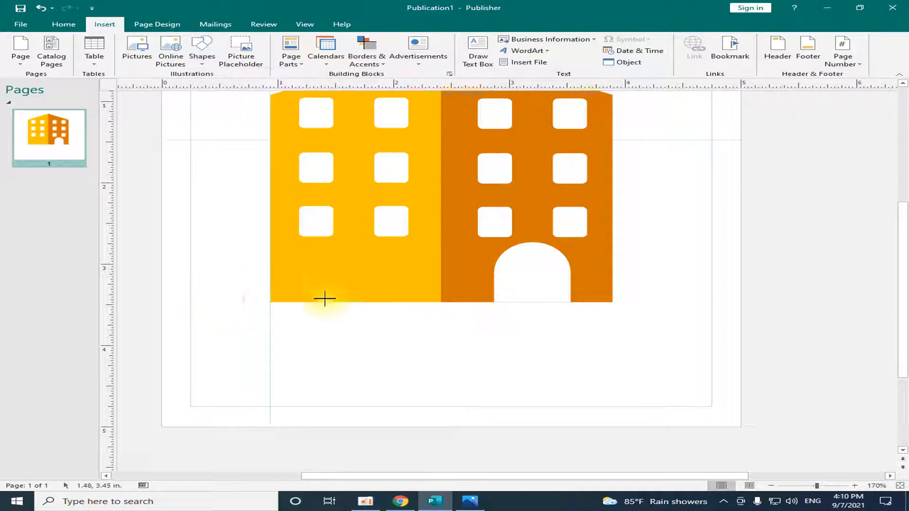
mouse_move(253, 286)
mouse_down()
mouse_move(468, 325)
mouse_move(629, 325)
mouse_up()
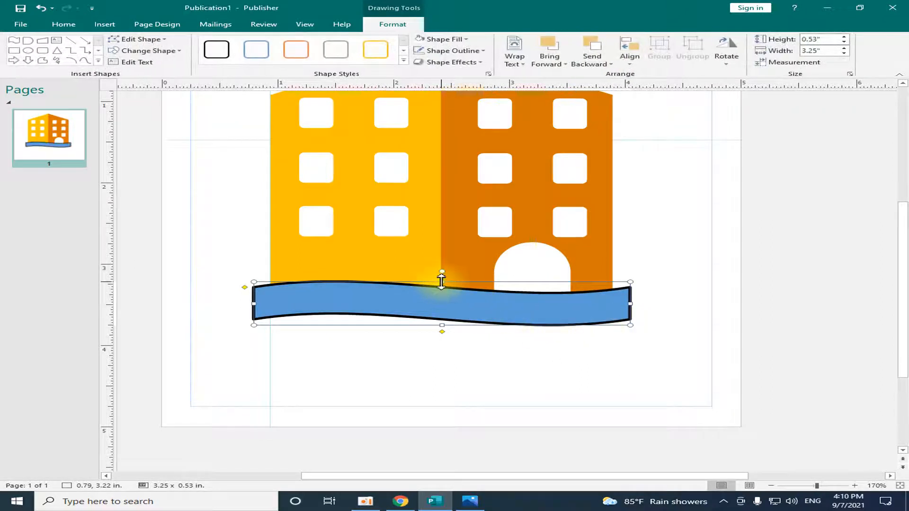
Resize the wave banner to about 2.97 x 0.71 in. so its ends match the building's sides.
drag(441, 286, 442, 295)
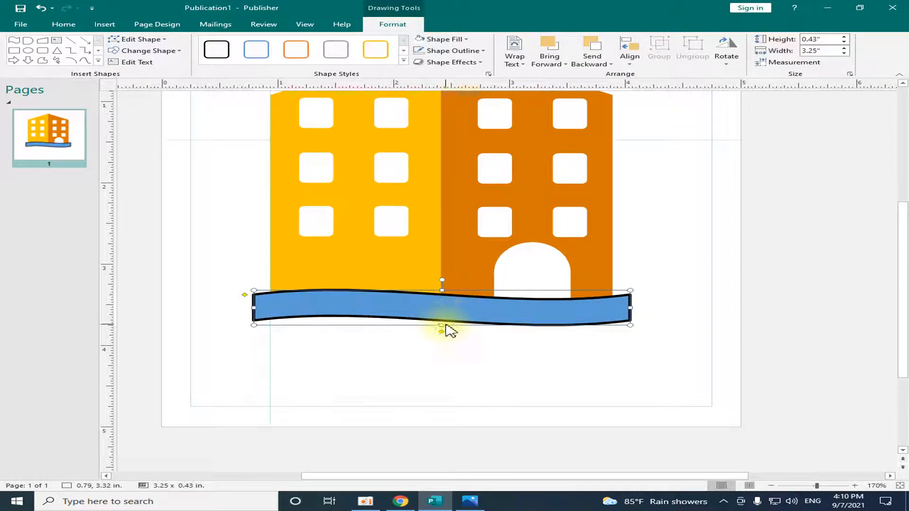
drag(441, 326, 441, 336)
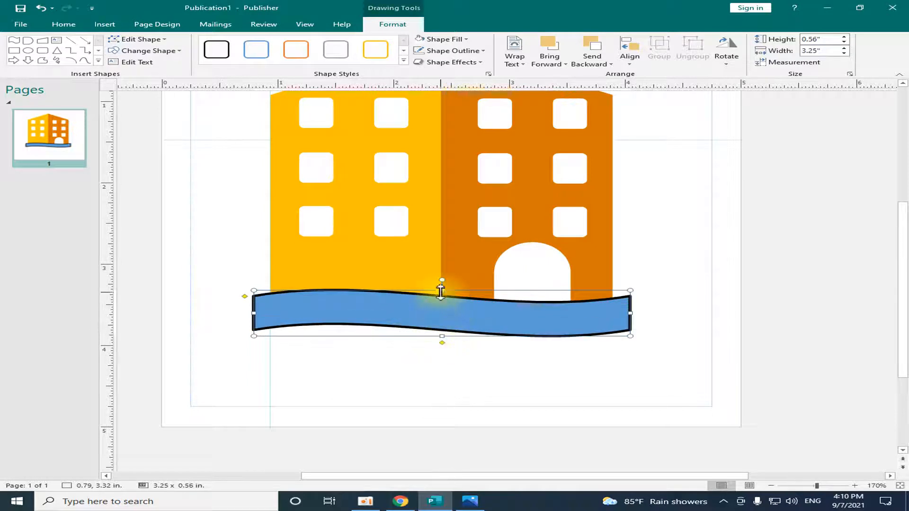
drag(442, 290, 443, 284)
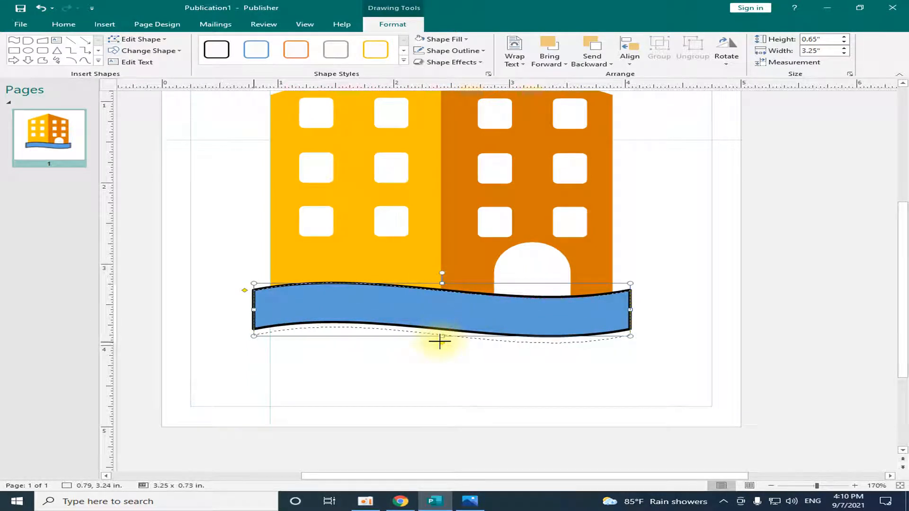
drag(439, 341, 440, 341)
drag(255, 312, 269, 311)
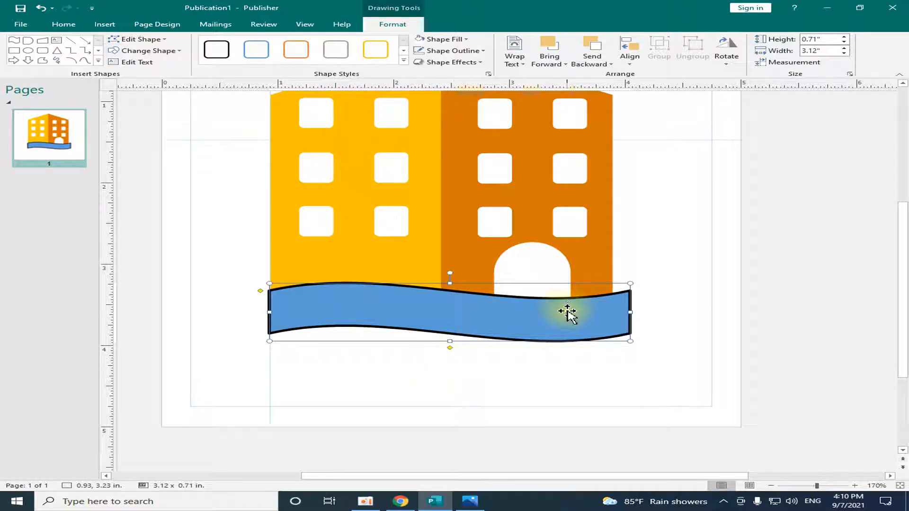
drag(629, 311, 610, 310)
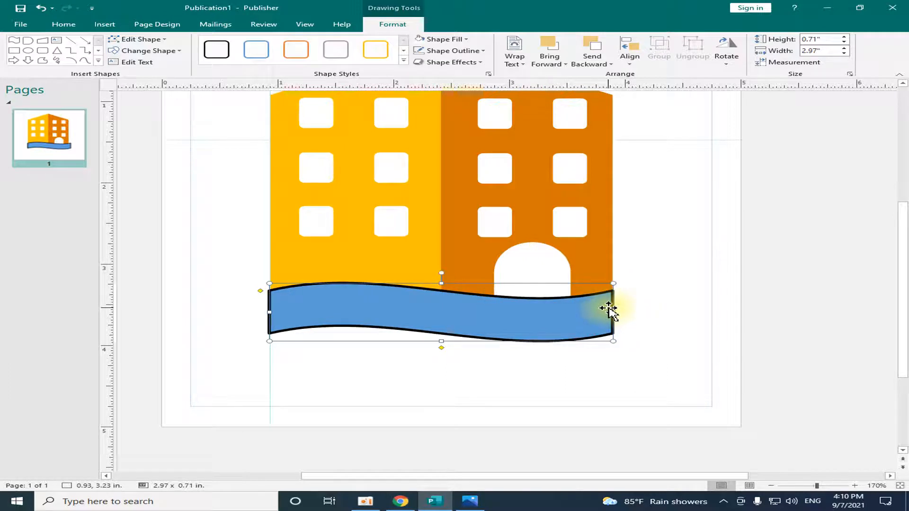
click(640, 300)
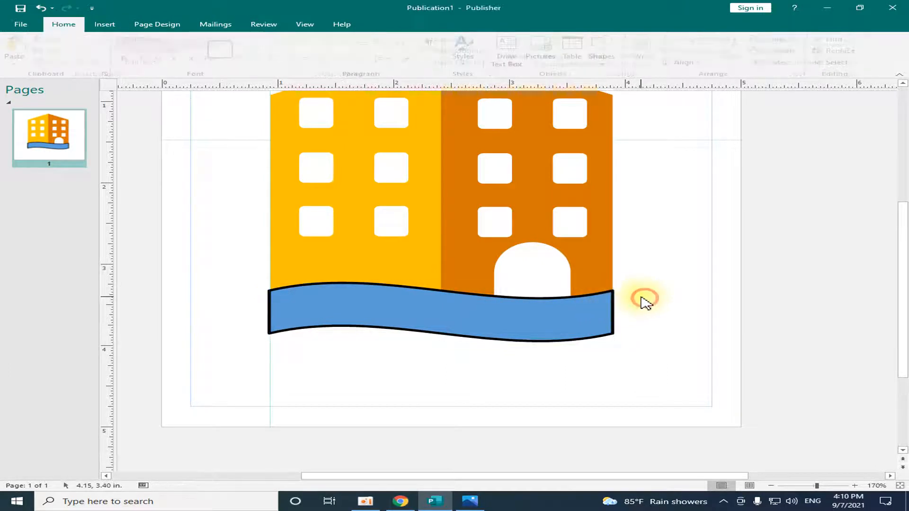
scroll(558, 336, up, 3)
scroll(555, 345, down, 3)
Select the wave banner and remove its black outline.
click(582, 321)
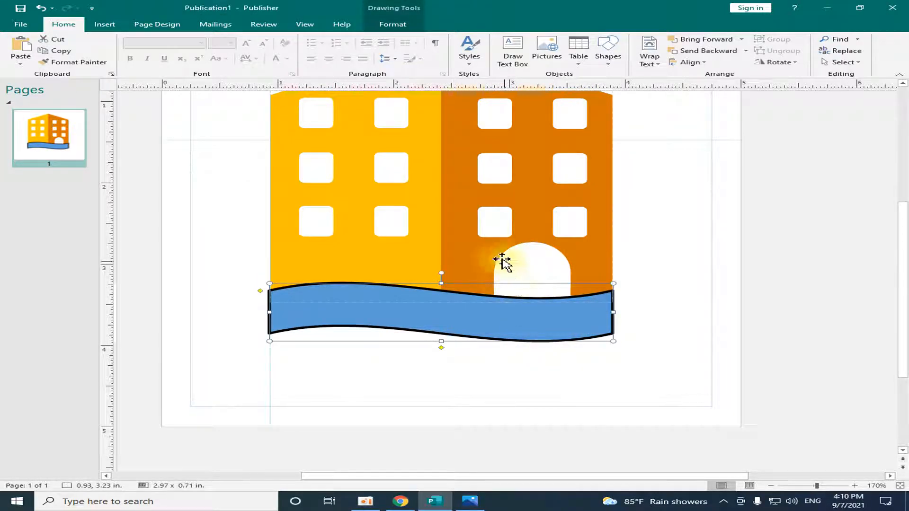
click(395, 26)
click(481, 52)
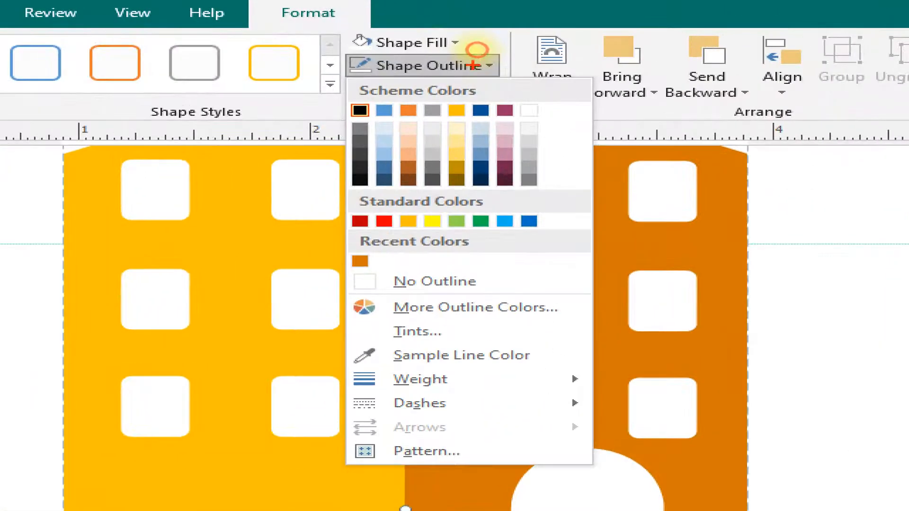
drag(269, 2, 533, 80)
key(Escape)
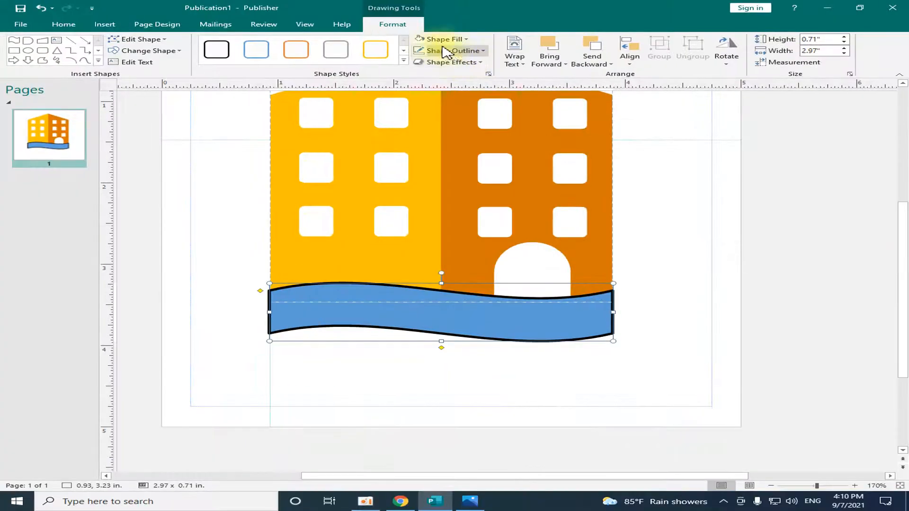
click(483, 65)
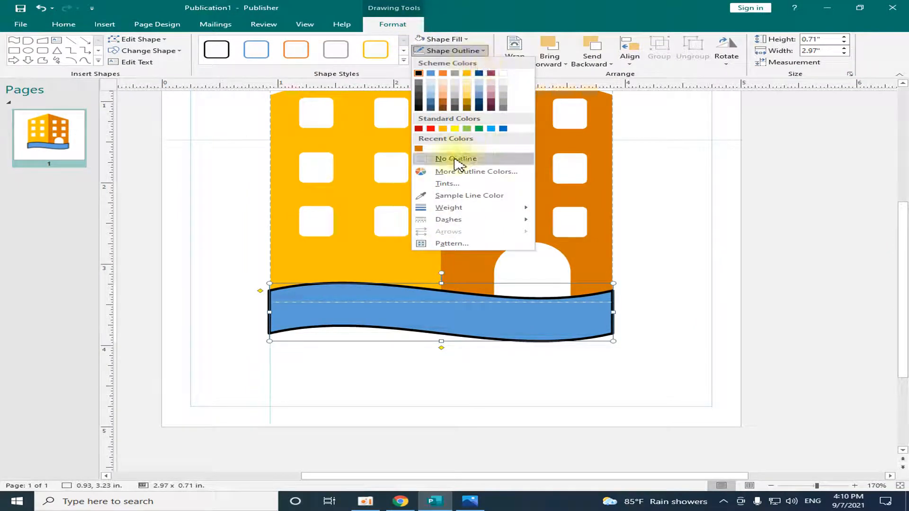
click(473, 166)
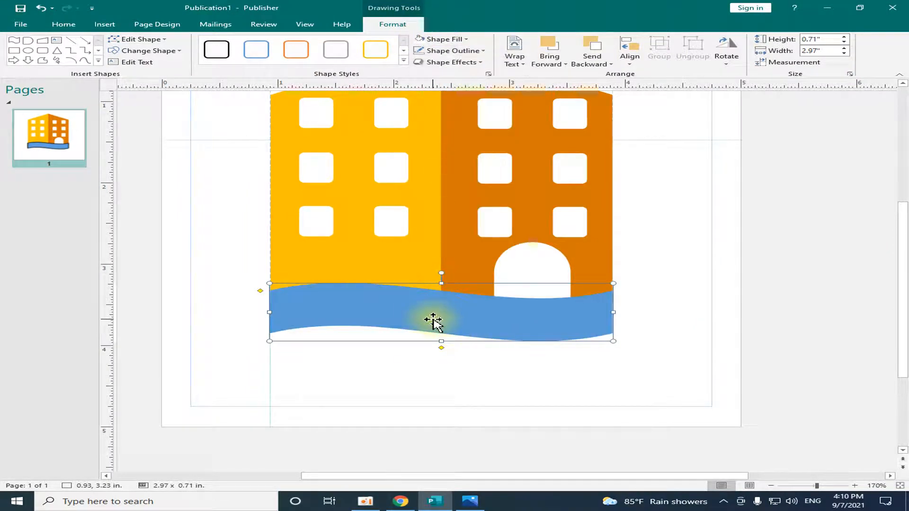
Try gold, dark red and green solid fills on the wave banner.
click(445, 39)
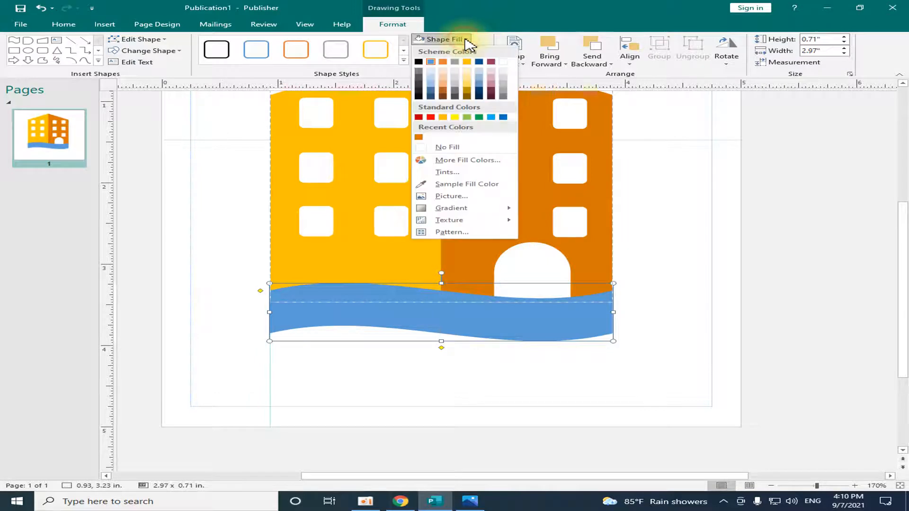
click(442, 117)
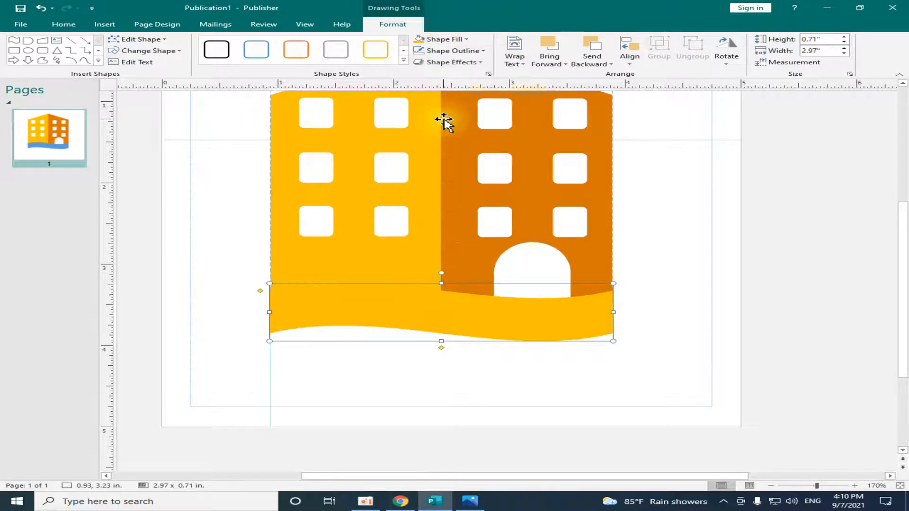
click(460, 39)
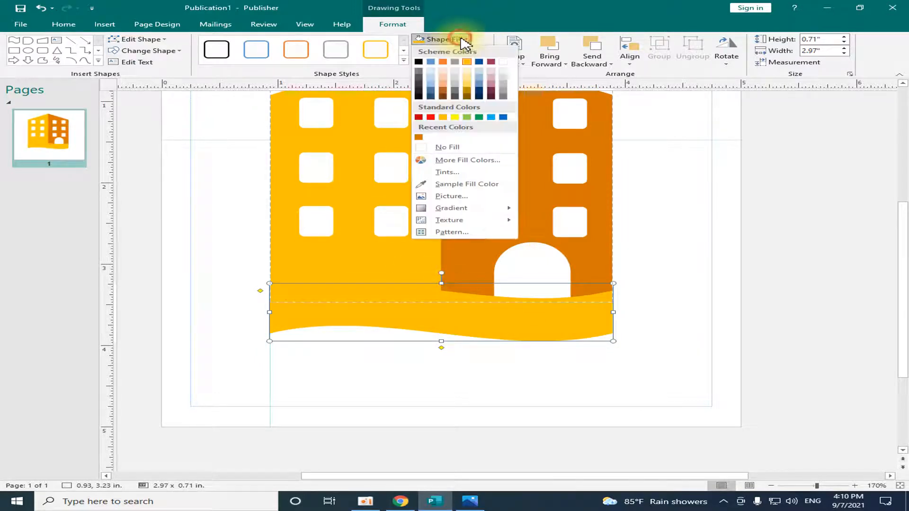
click(463, 40)
click(468, 38)
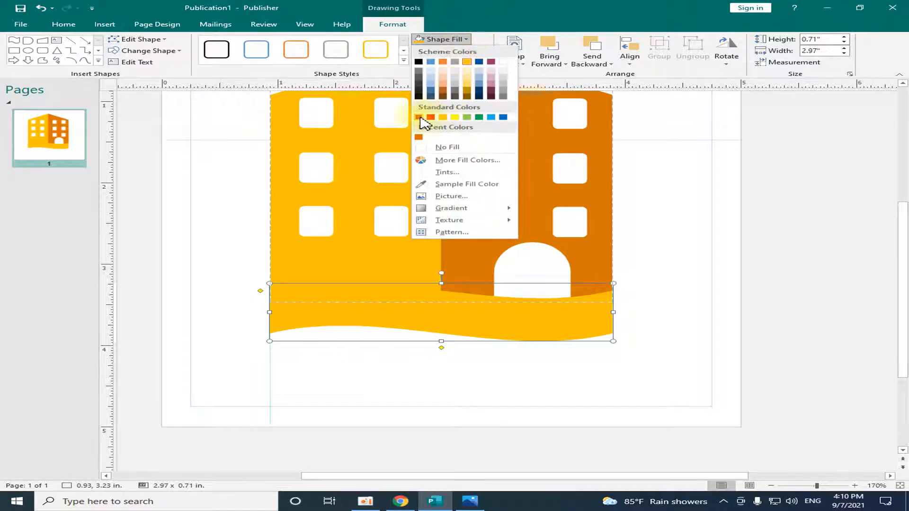
click(419, 117)
click(468, 38)
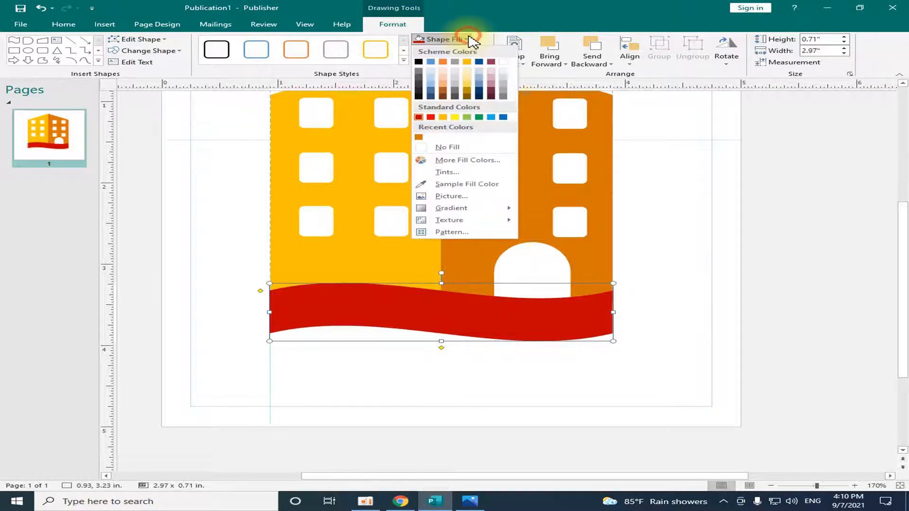
click(479, 119)
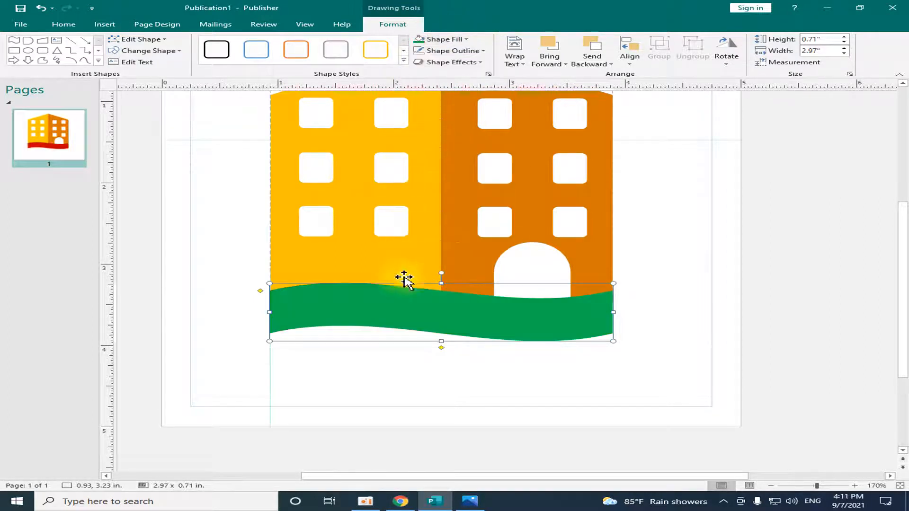
Check the banner's colouring in the reference logo image and show the gradient fill choices for the wave banner.
click(468, 502)
click(468, 502)
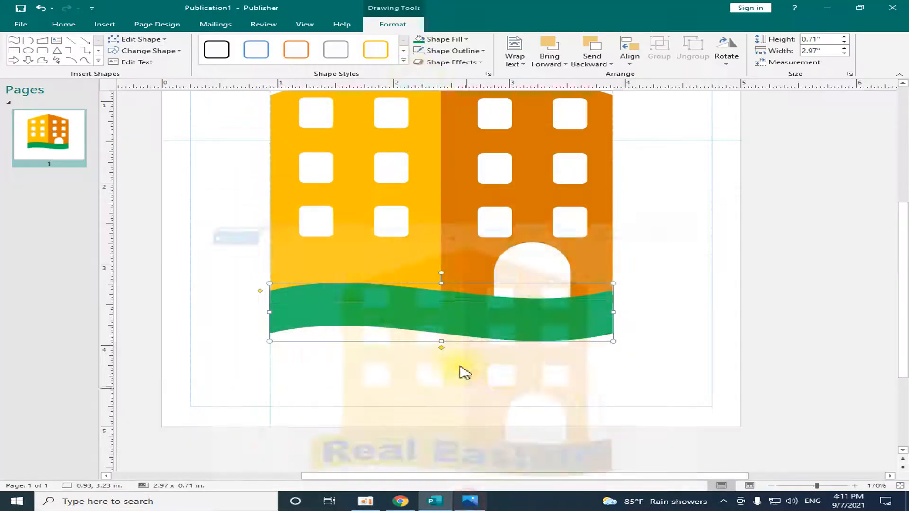
click(462, 40)
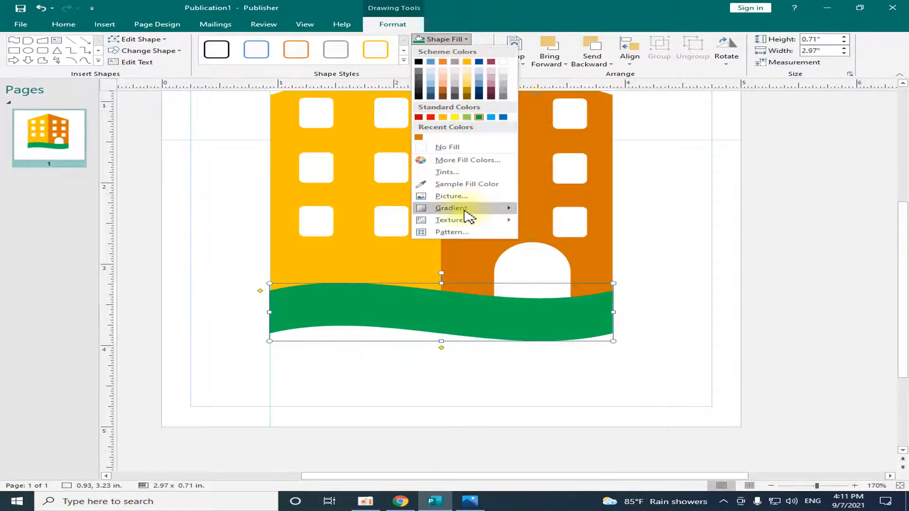
mouse_move(465, 209)
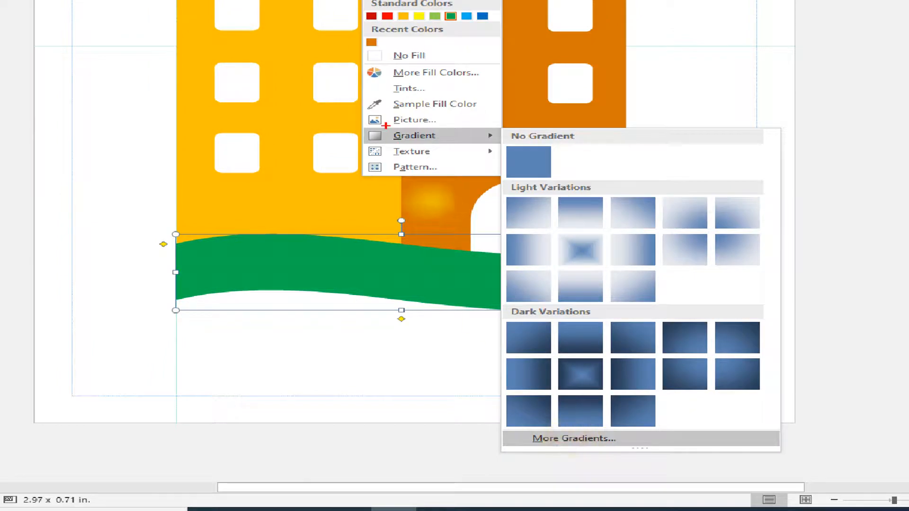
drag(356, 126, 446, 127)
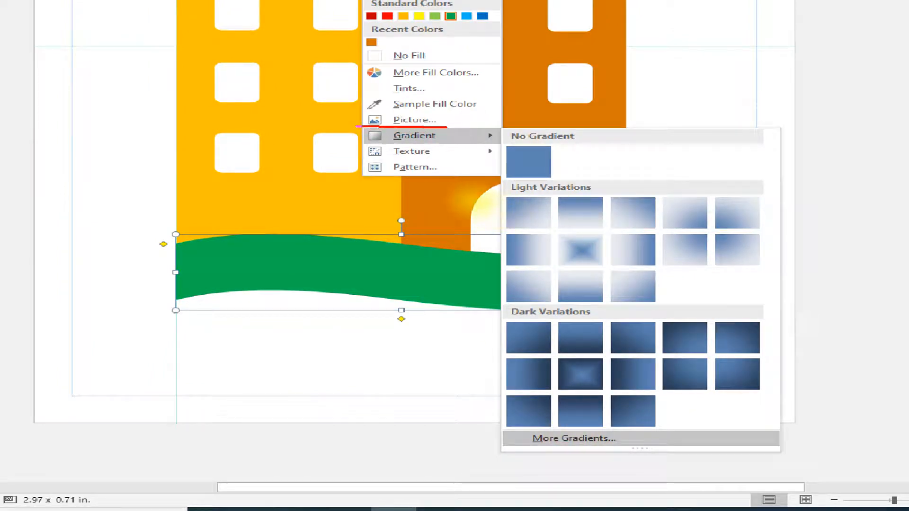
drag(350, 126, 506, 149)
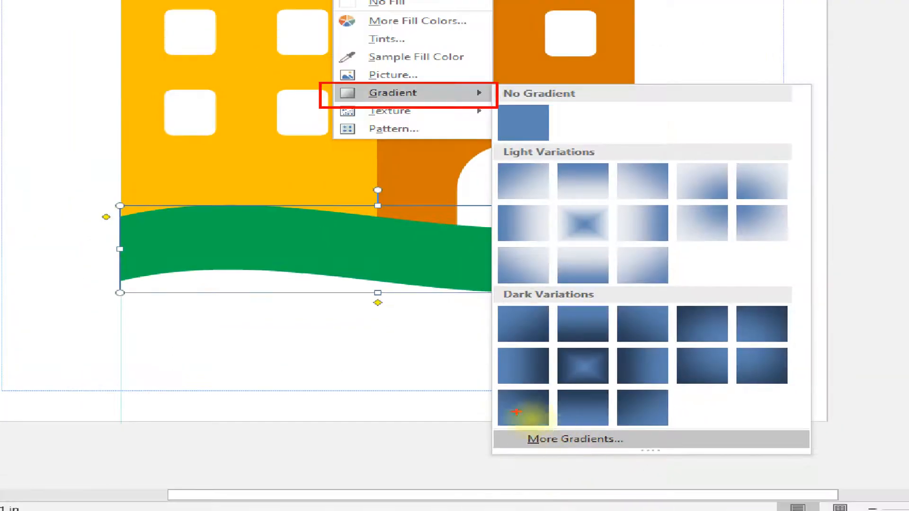
drag(487, 427, 733, 467)
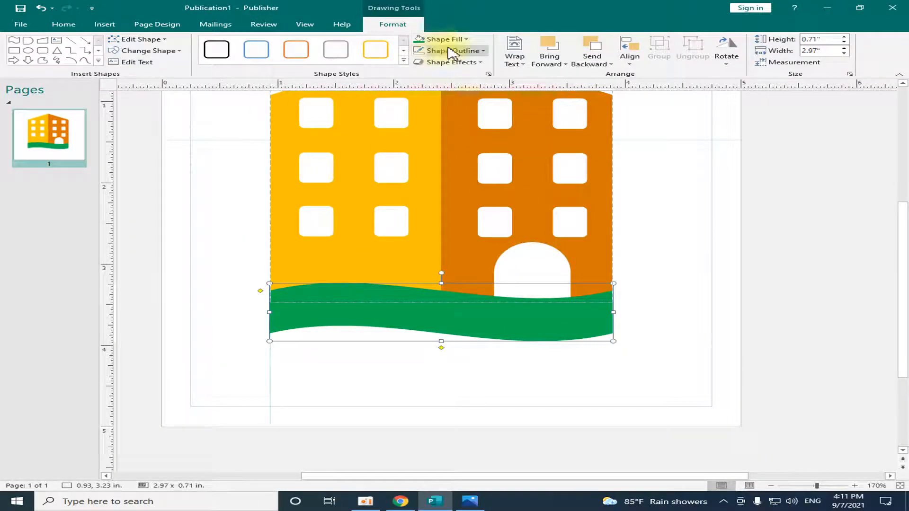
Give the wave banner a linear gradient fill at 90° and set its first gradient stop to gold.
click(466, 39)
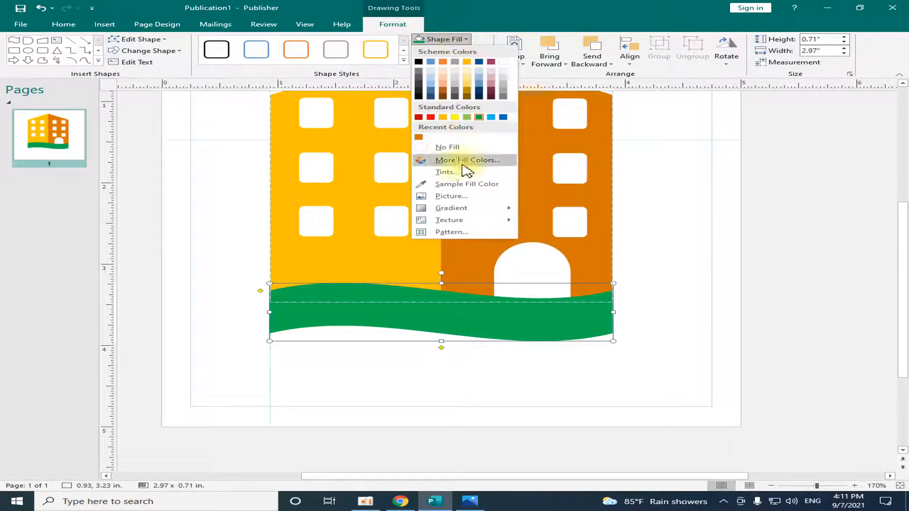
mouse_move(510, 208)
click(574, 440)
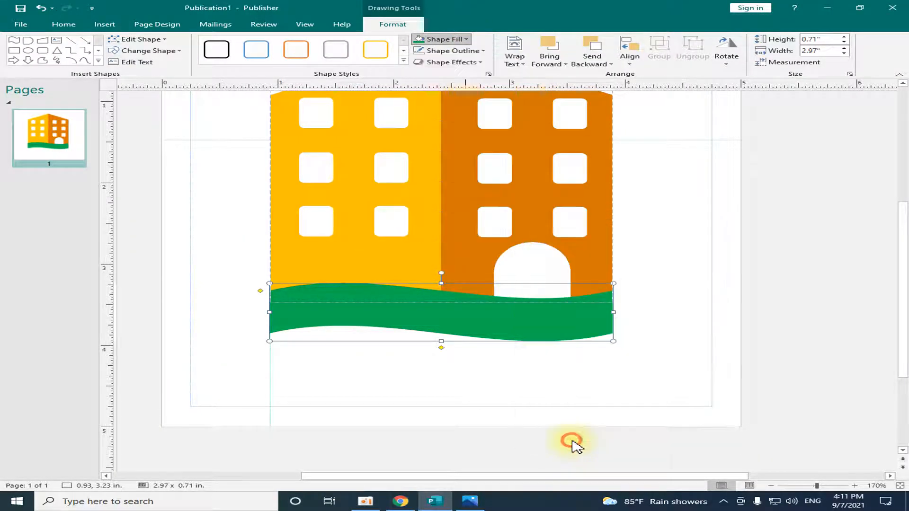
drag(442, 141, 674, 96)
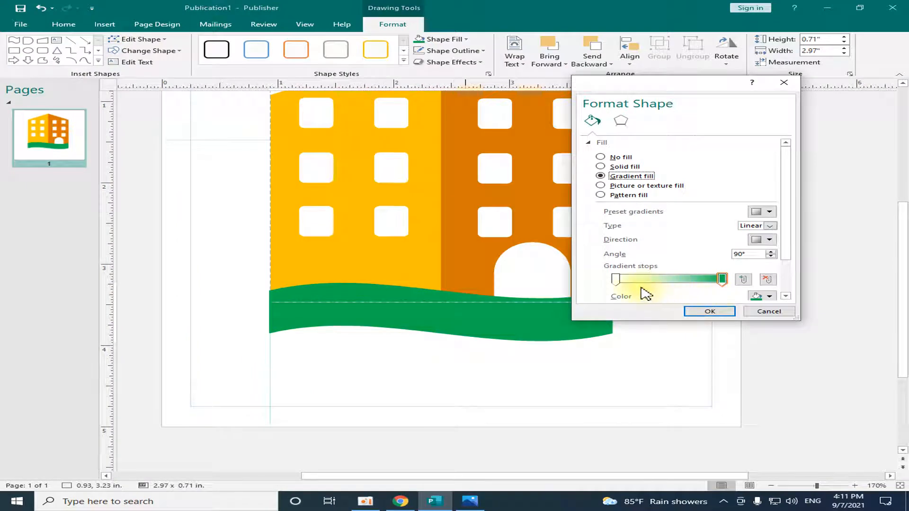
click(616, 280)
drag(785, 251, 786, 278)
click(768, 256)
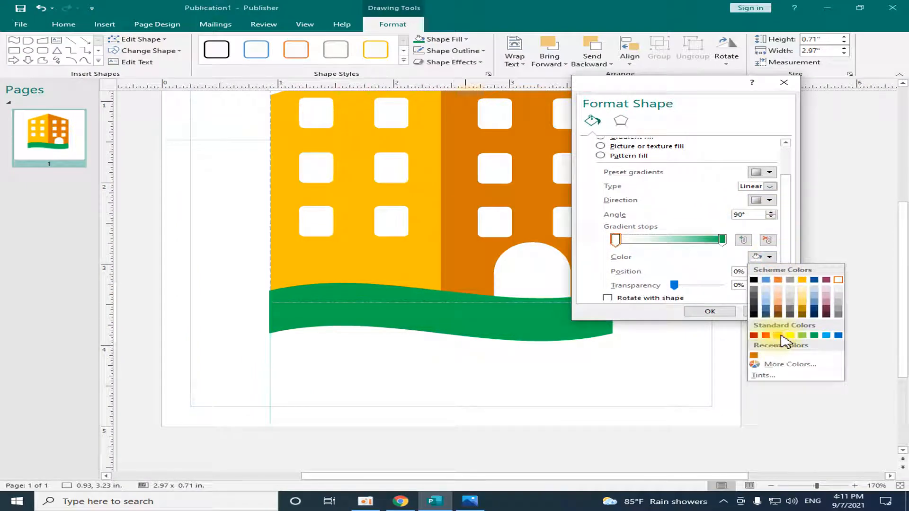
click(780, 335)
Try dark brown on the gradient's last stop, set it to dark red instead, and apply the gradient to the banner.
click(722, 239)
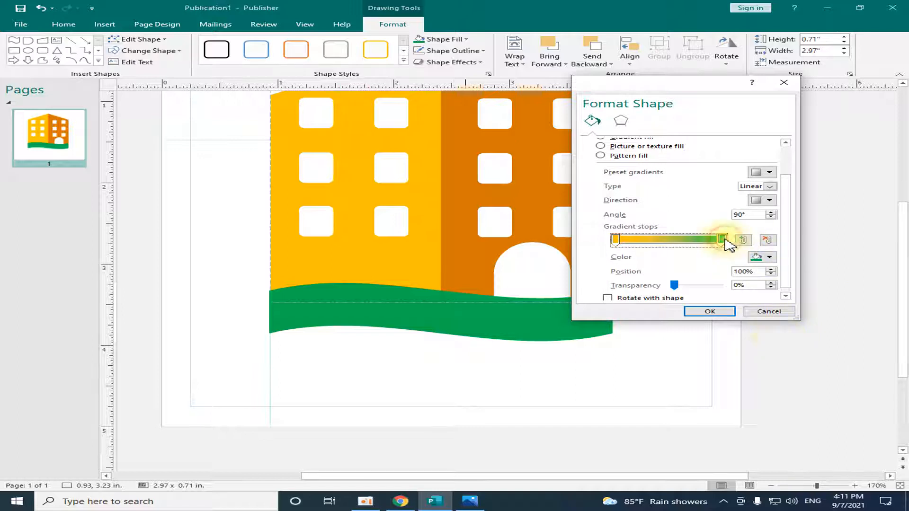
click(769, 257)
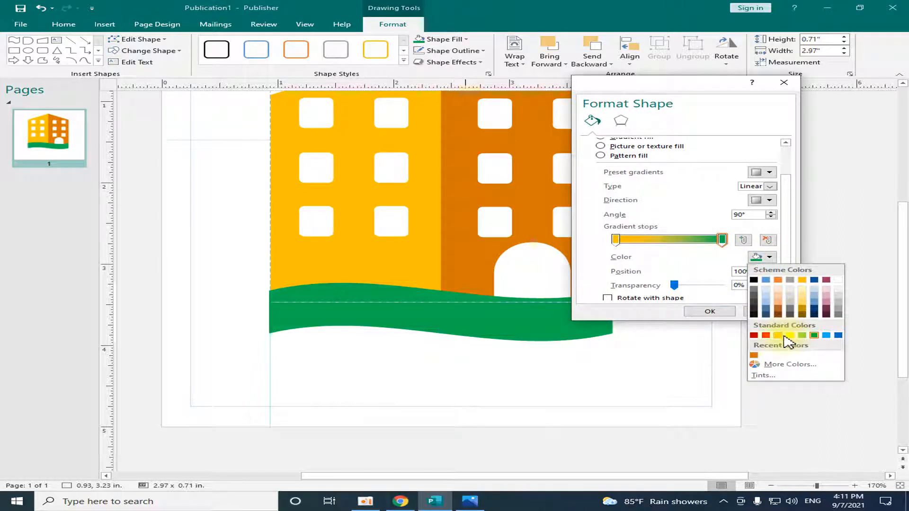
click(778, 314)
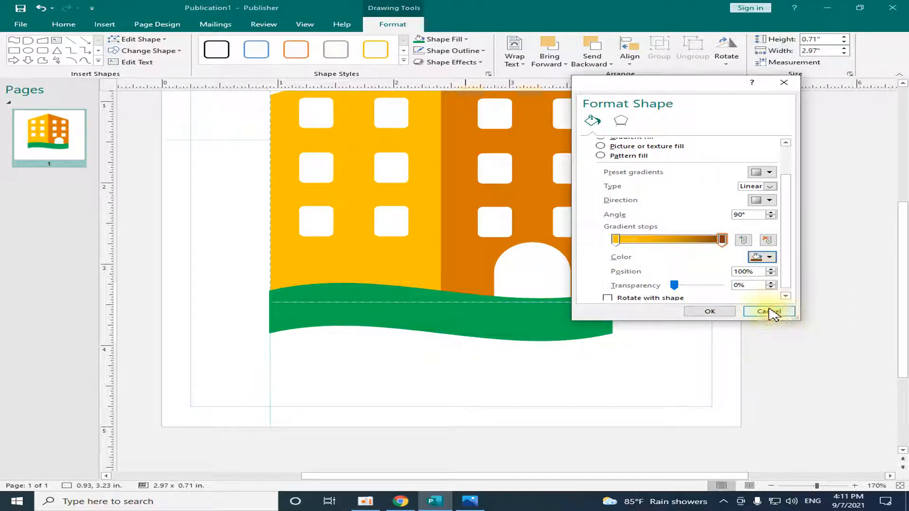
click(770, 258)
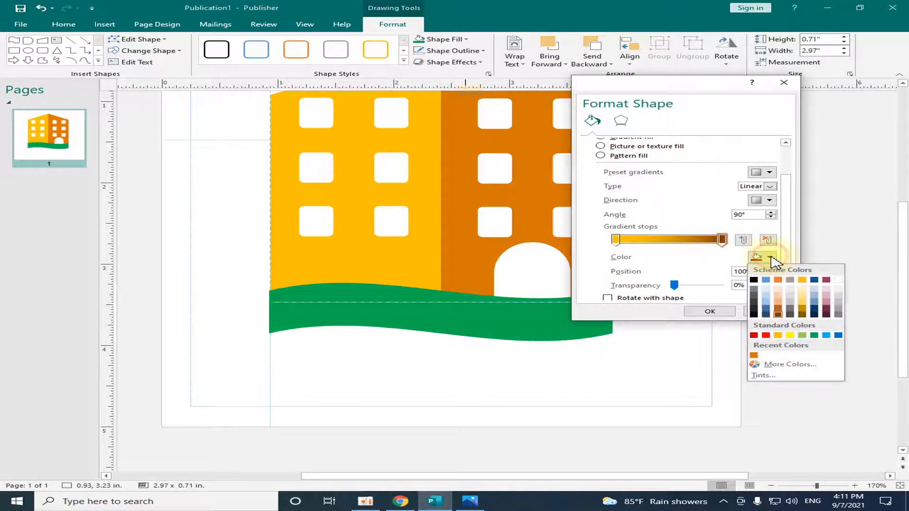
click(754, 335)
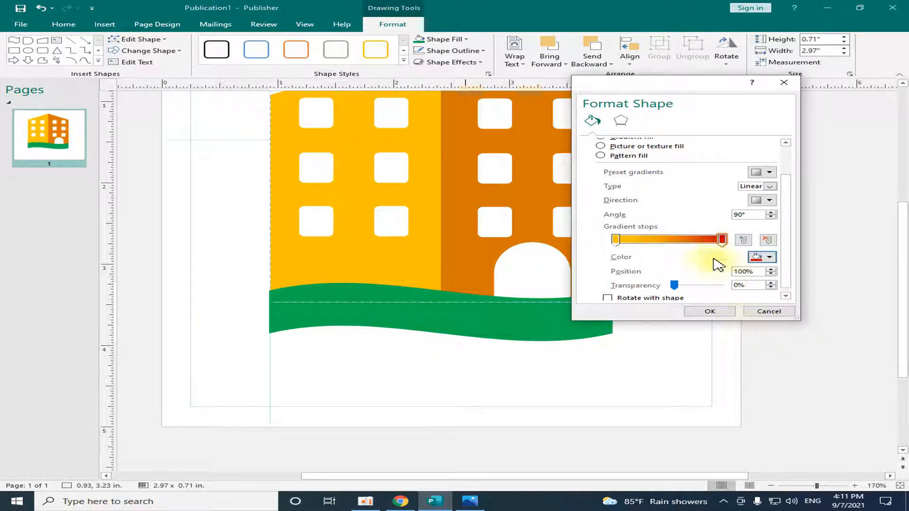
click(722, 313)
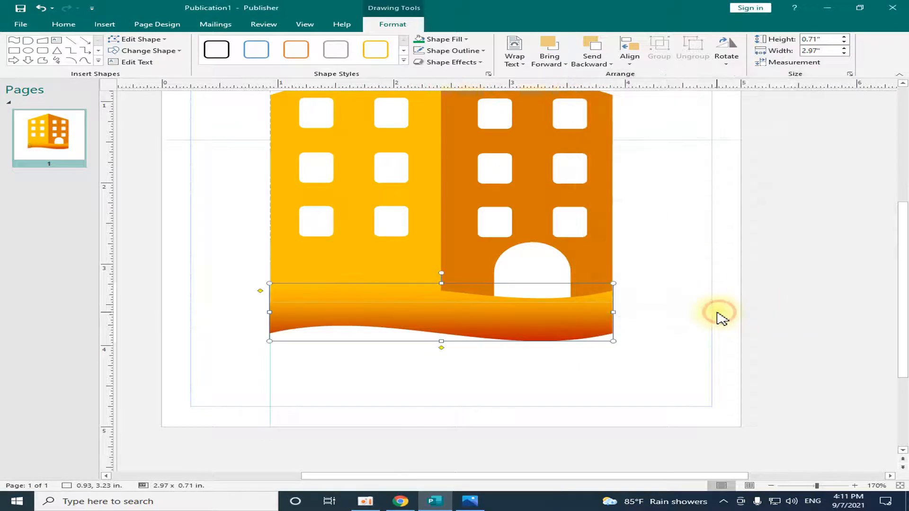
Compare the banner with the reference logo image and change its gradient's last stop to dark brown, after trying black.
click(470, 500)
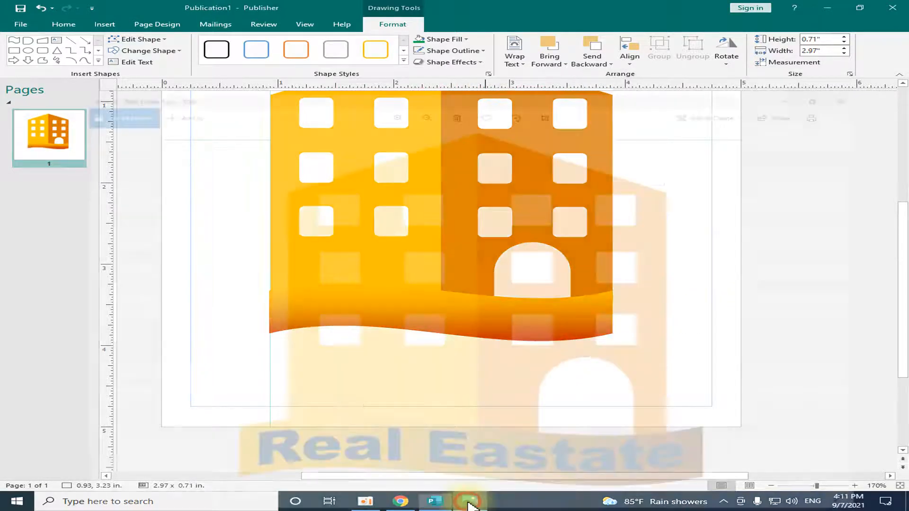
click(470, 500)
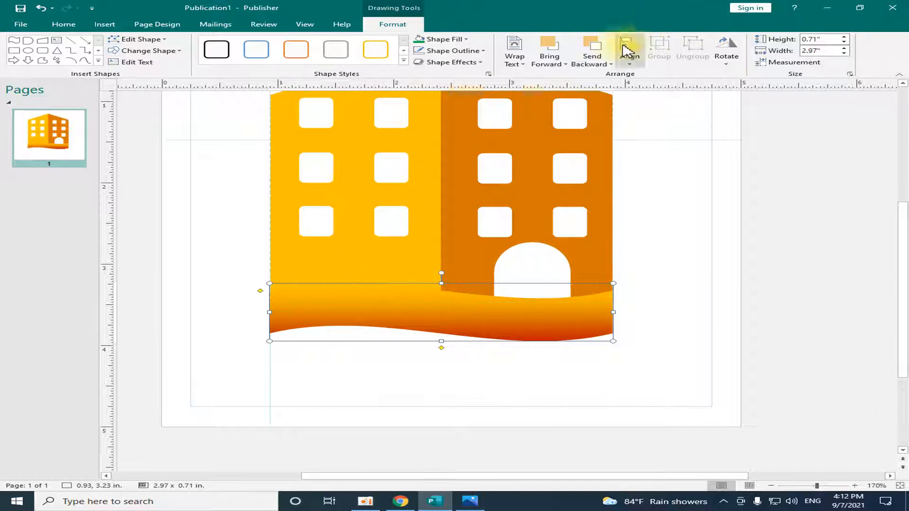
click(466, 40)
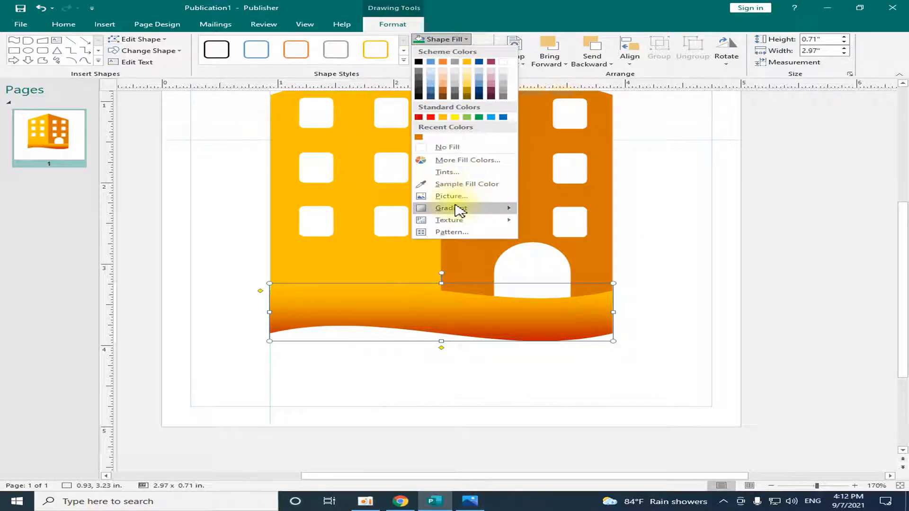
mouse_move(458, 207)
click(570, 438)
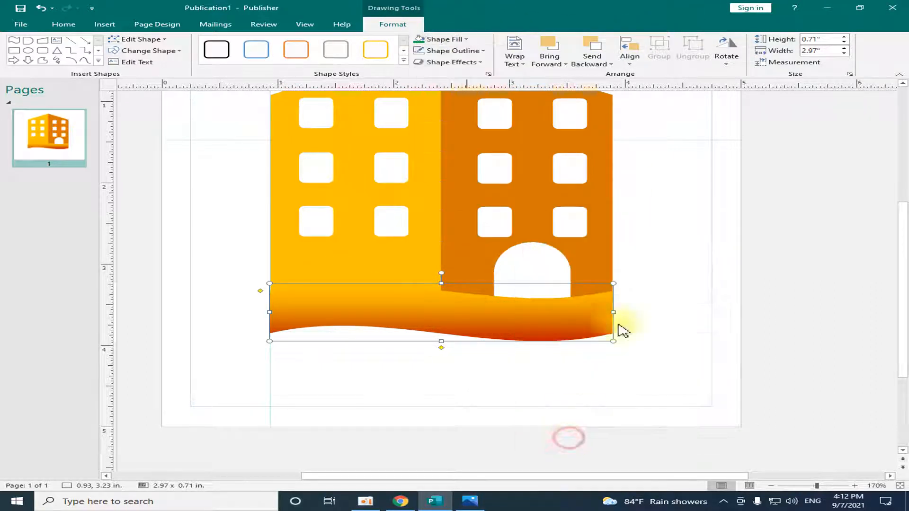
click(722, 279)
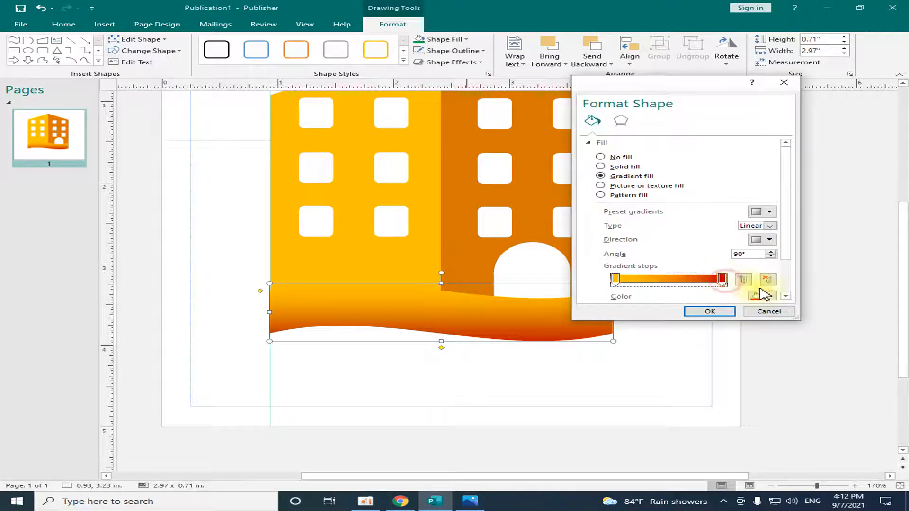
click(757, 294)
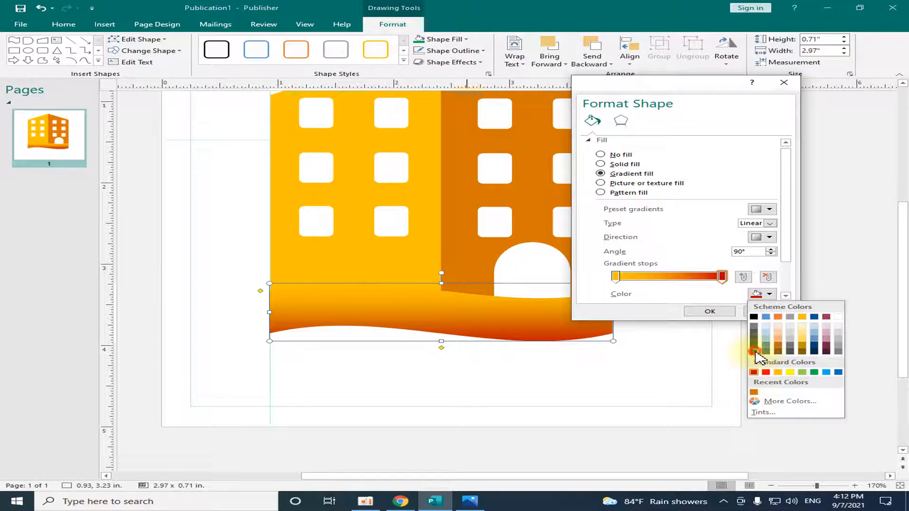
click(753, 352)
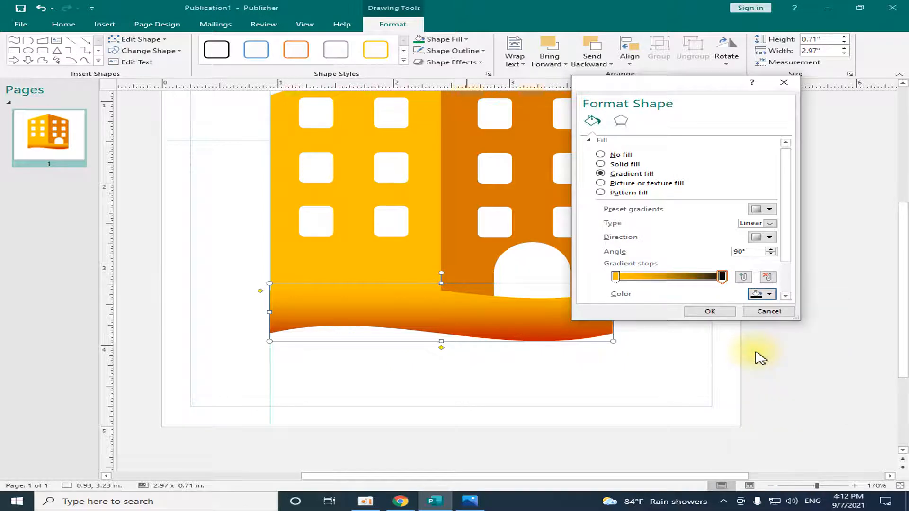
click(767, 296)
click(777, 352)
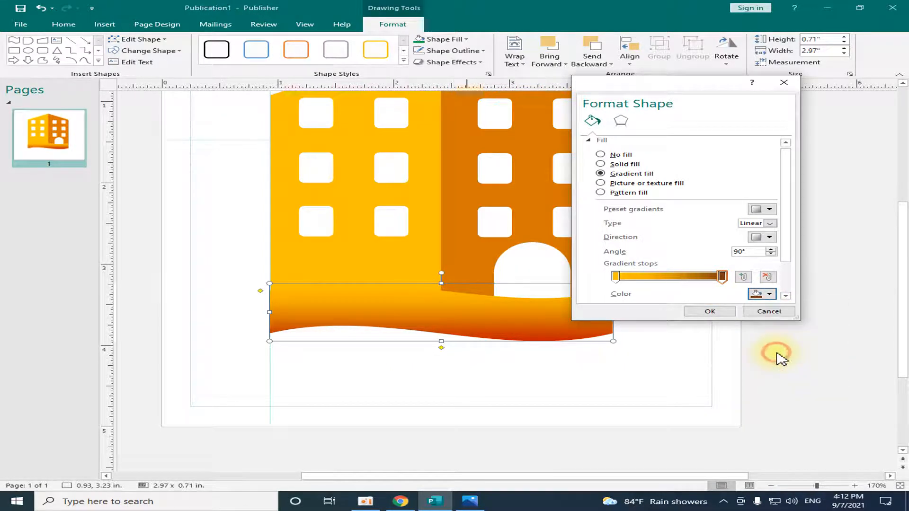
Set the banner gradient's first stop to bright red and apply the fill.
click(616, 278)
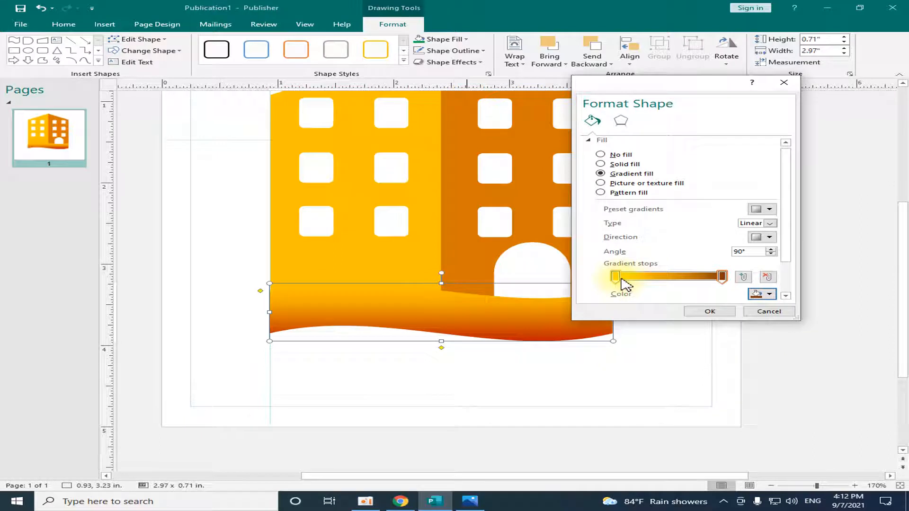
click(769, 294)
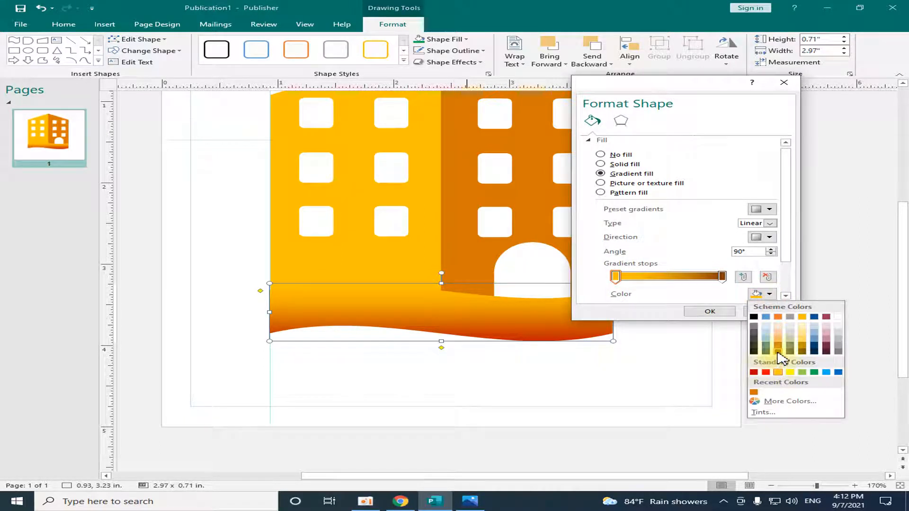
click(766, 372)
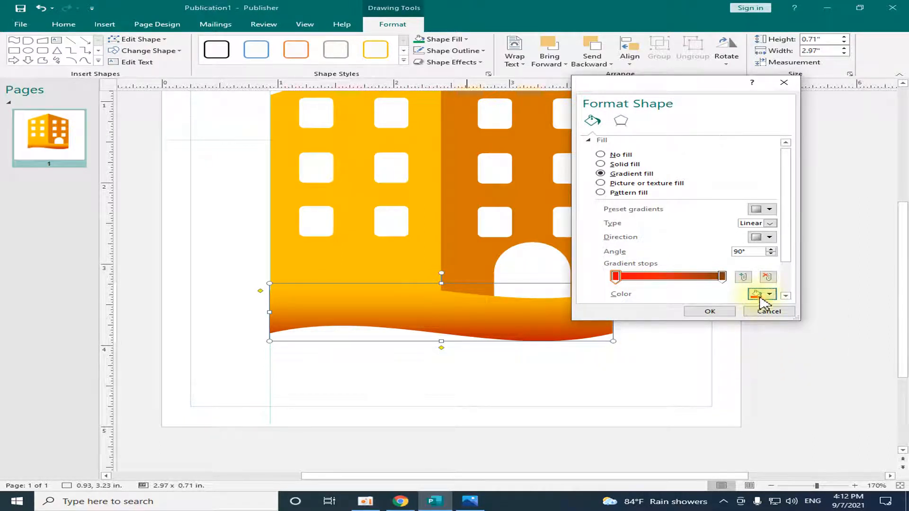
click(710, 311)
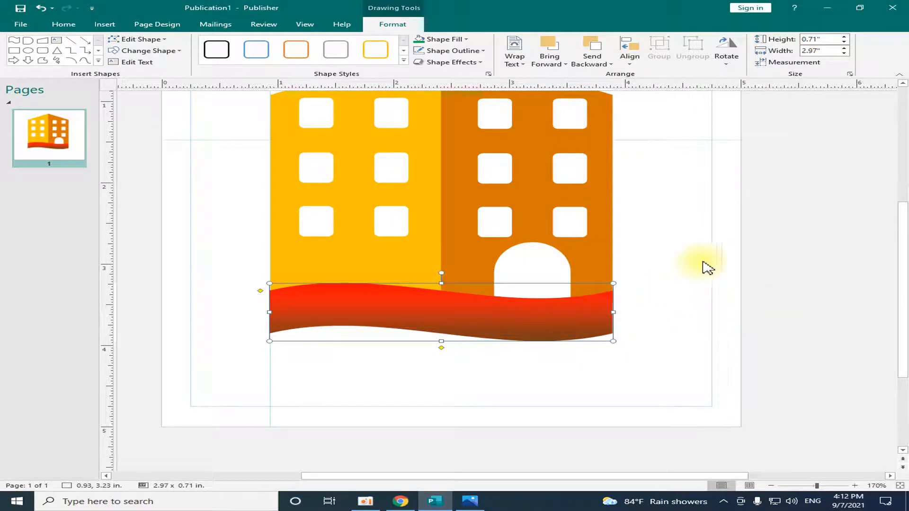
scroll(588, 357, up, 1)
scroll(588, 355, down, 1)
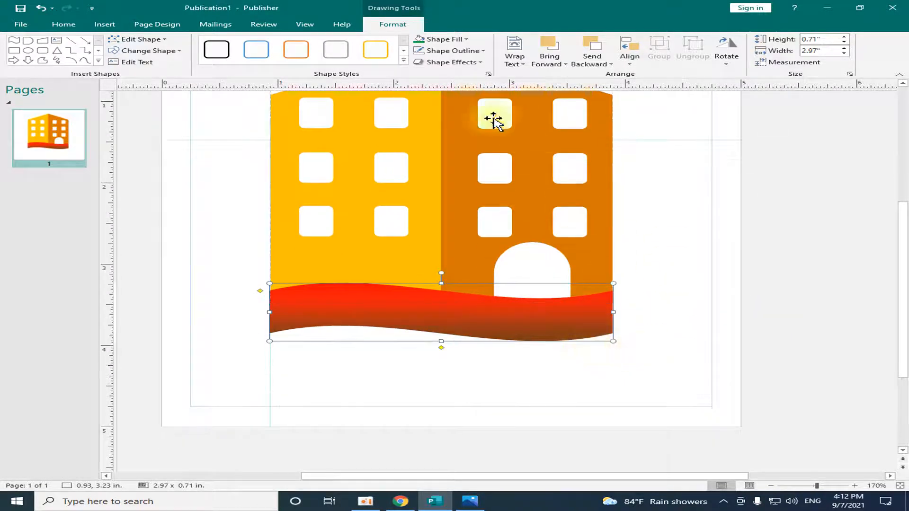
Try a light-variation linear preset gradient on the wave banner.
click(462, 39)
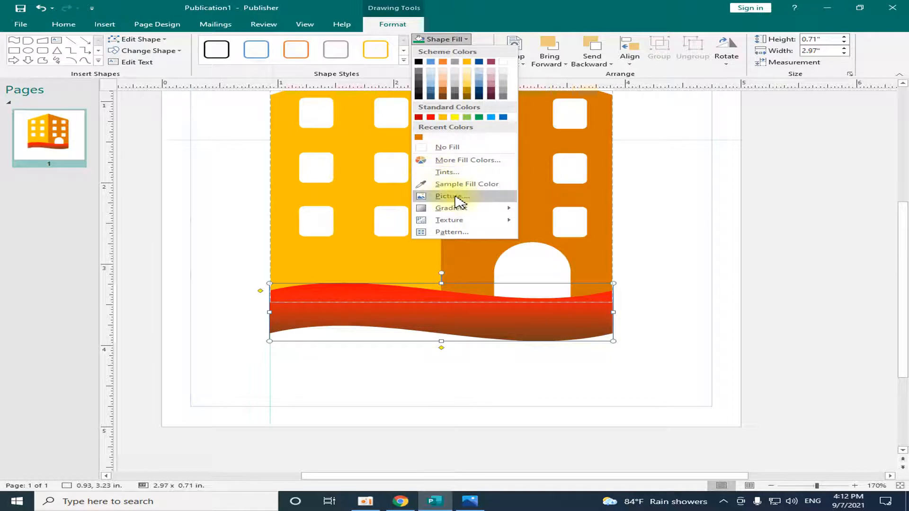
mouse_move(458, 208)
click(545, 293)
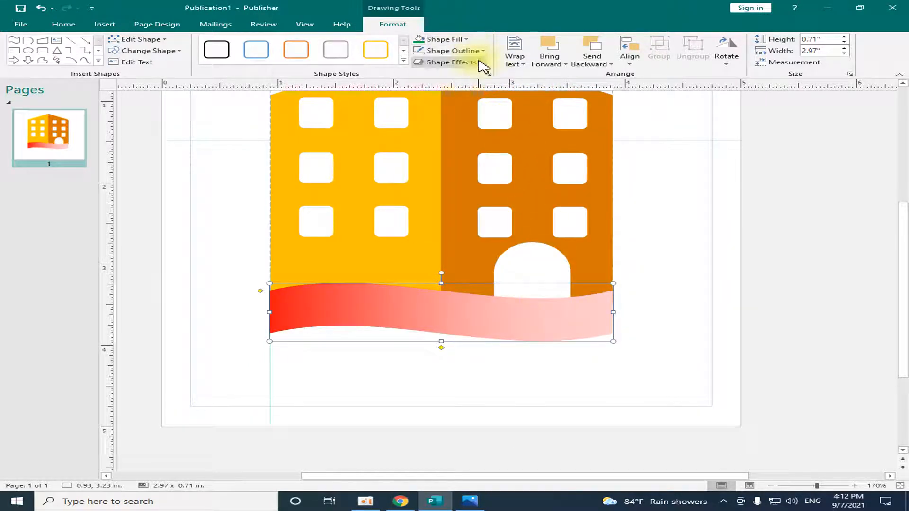
Apply a dark-variation diagonal preset gradient to the wave banner.
click(462, 39)
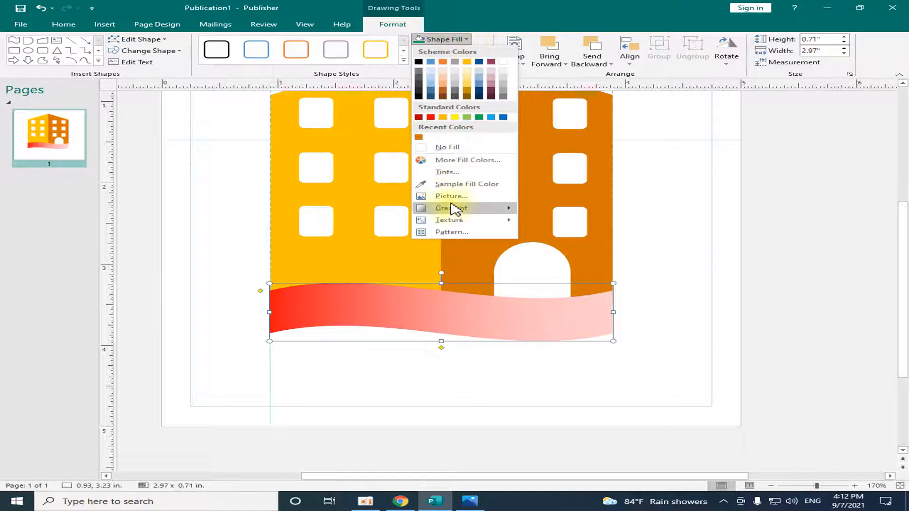
mouse_move(455, 209)
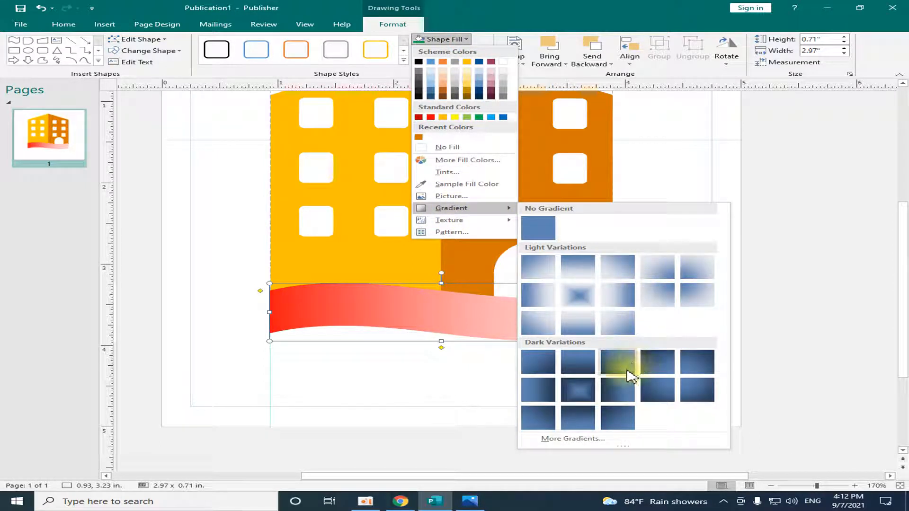
click(657, 362)
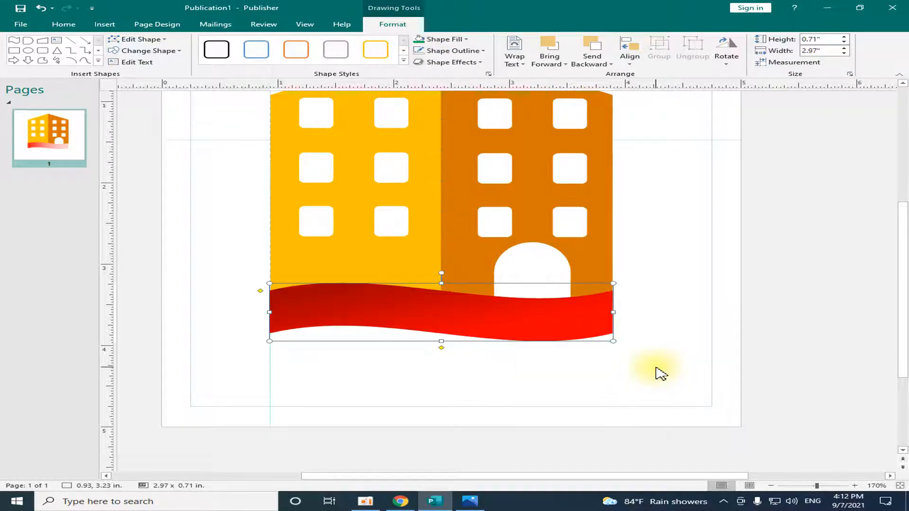
click(649, 271)
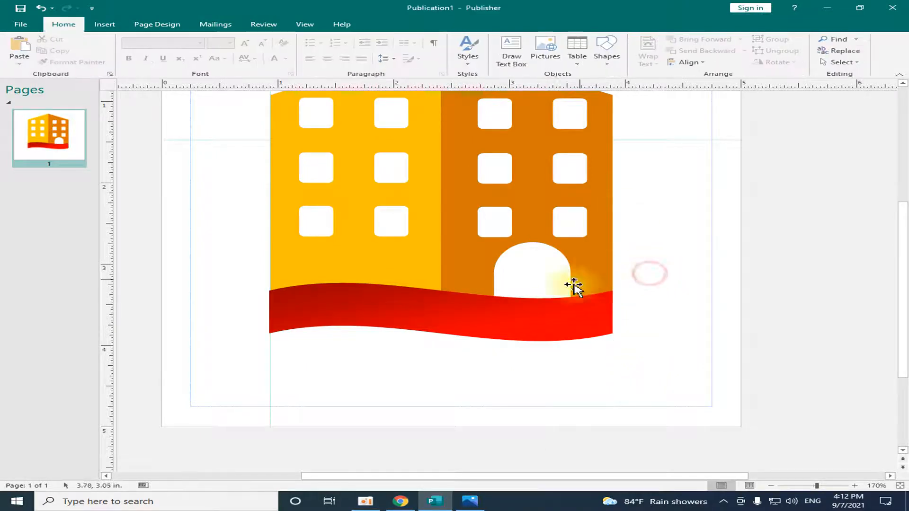
Compare the banner with the reference logo image and set its gradient's first stop to dark orange.
scroll(580, 312, up, 1)
click(478, 501)
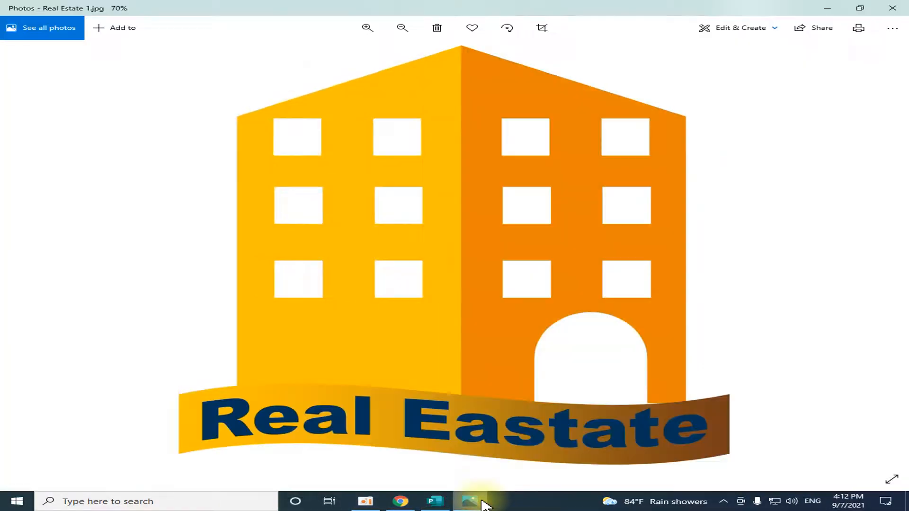
click(435, 501)
scroll(483, 378, up, 2)
scroll(489, 379, down, 3)
click(481, 331)
click(392, 24)
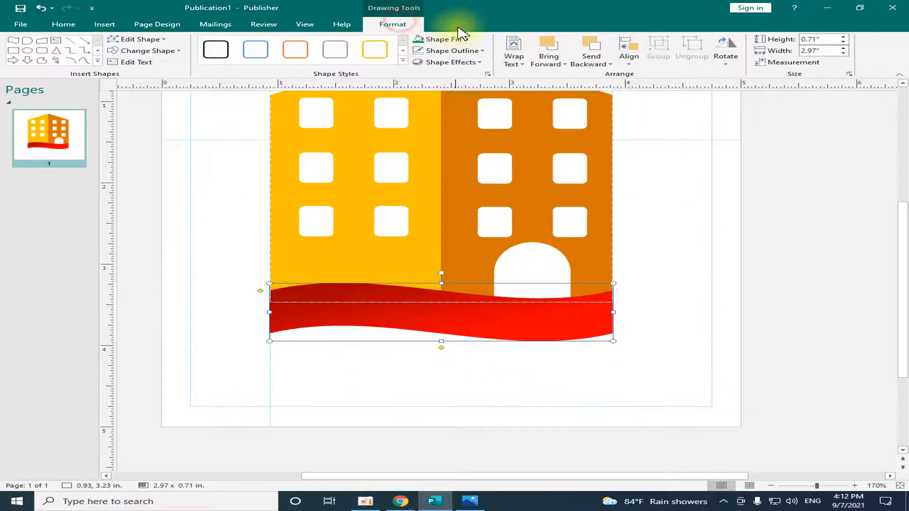
click(454, 39)
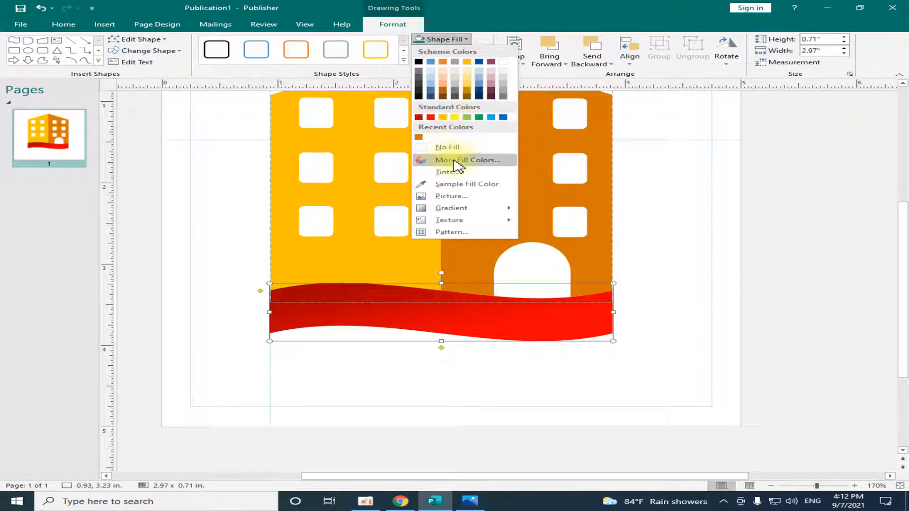
mouse_move(479, 214)
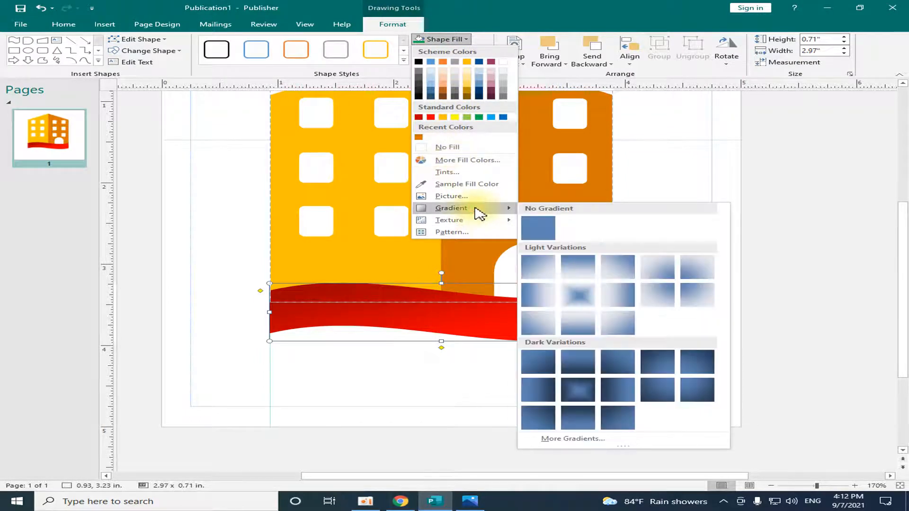
click(587, 439)
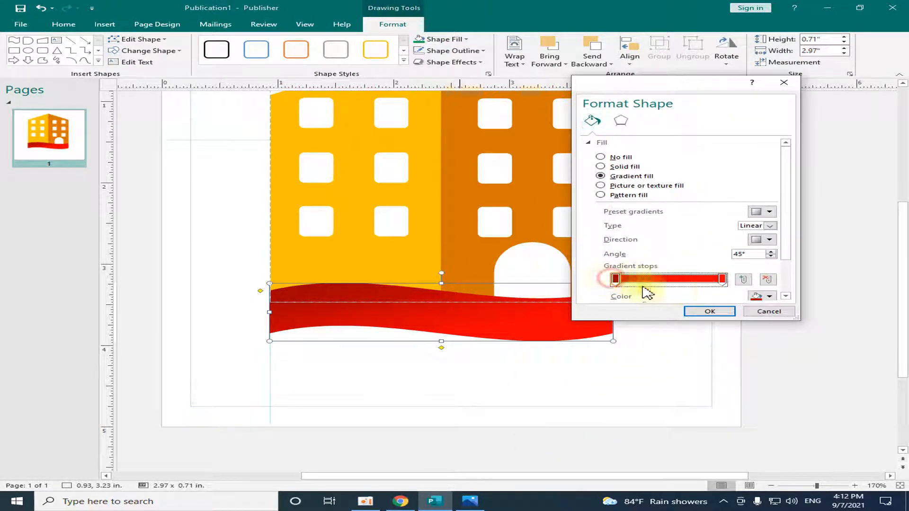
click(767, 295)
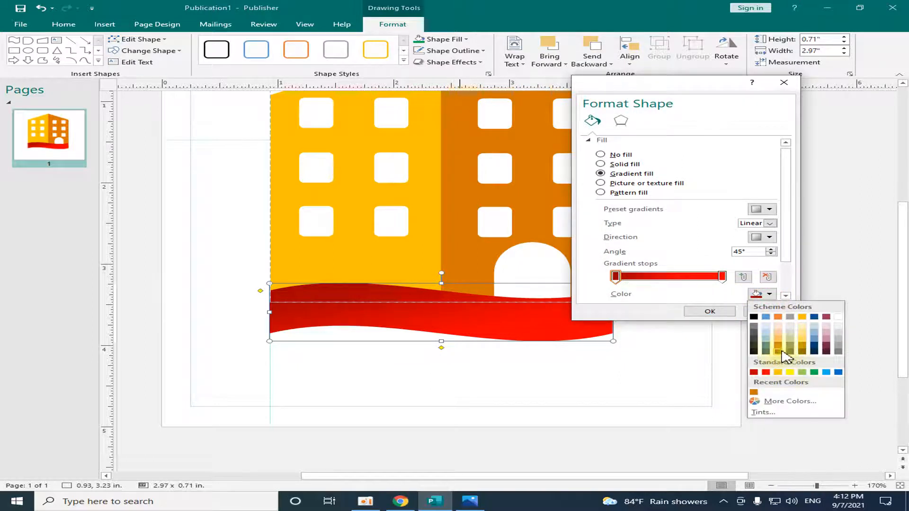
click(779, 347)
Set the banner gradient's last stop to gold and apply the fill.
click(722, 277)
click(770, 295)
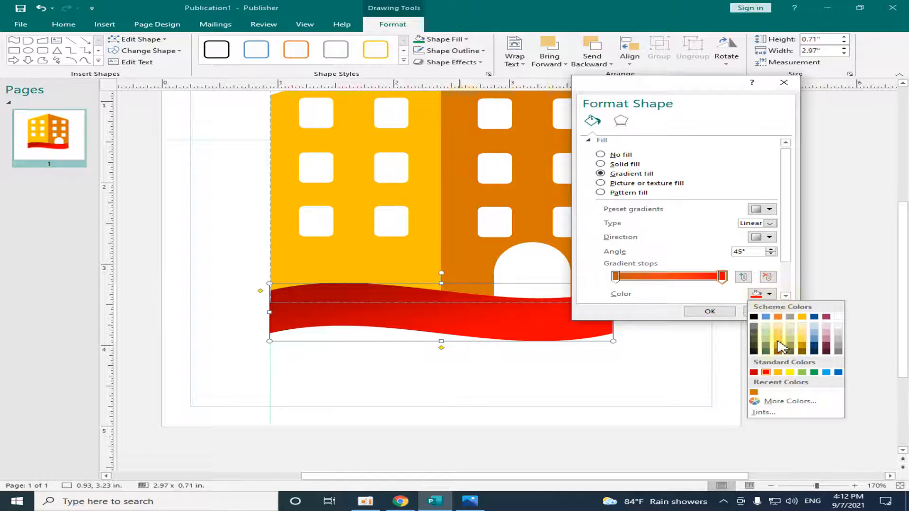
click(779, 372)
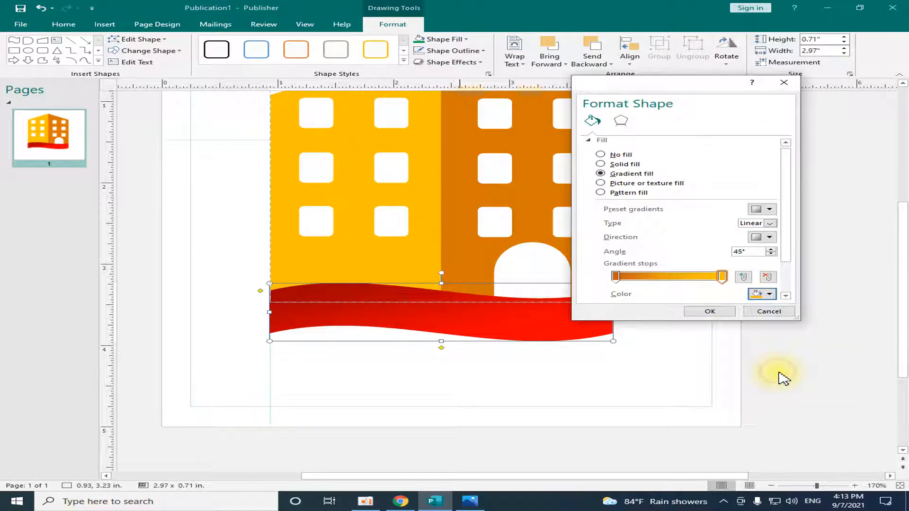
click(716, 311)
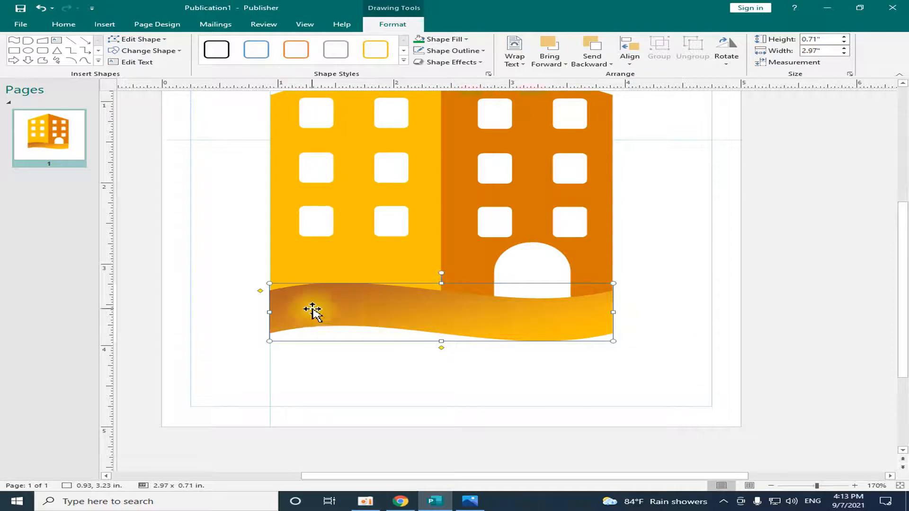
click(644, 297)
scroll(655, 351, up, 1)
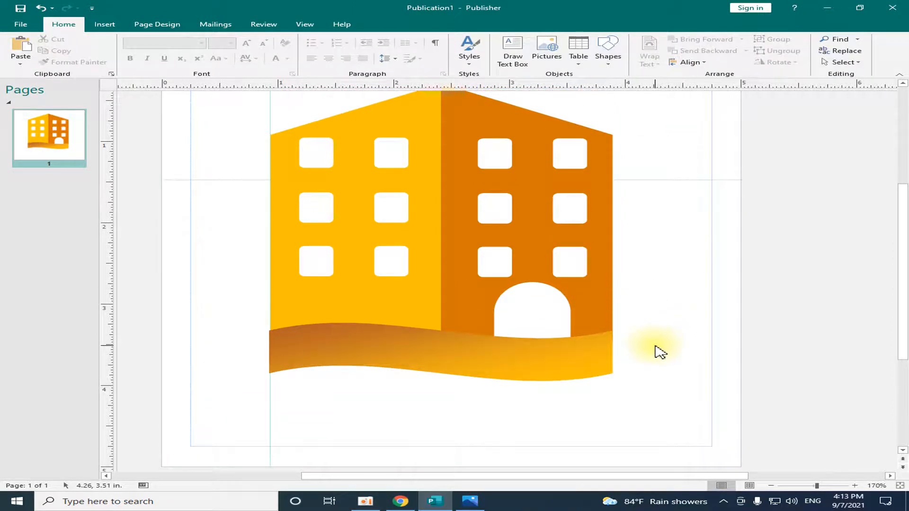
Narrow the wave banner to 2.96 inches so that its left edge lines up with the building's left edge.
click(370, 350)
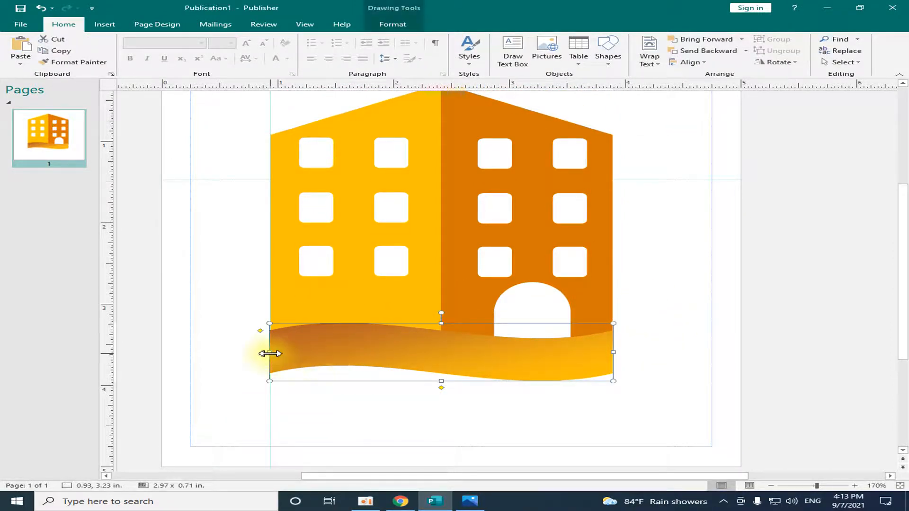
click(561, 405)
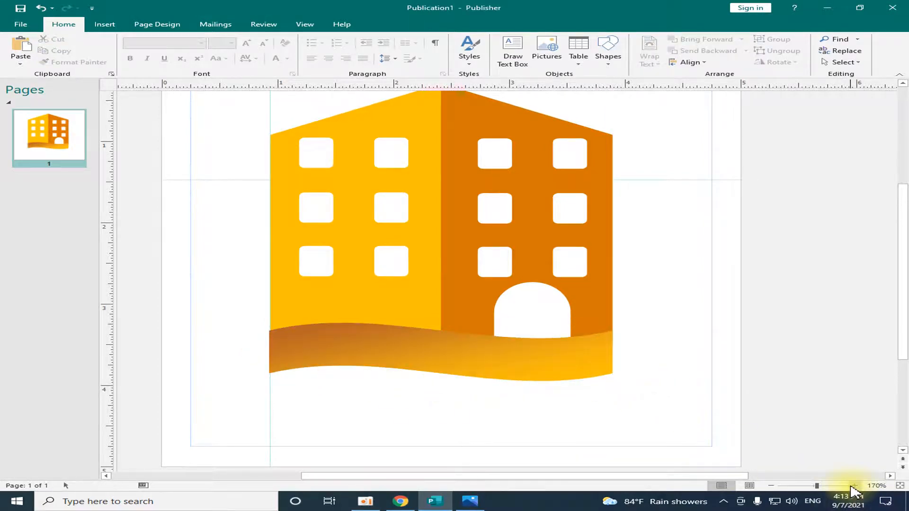
click(854, 486)
click(854, 486)
click(854, 486)
click(854, 486)
click(854, 486)
click(854, 485)
click(637, 362)
drag(675, 360, 669, 360)
drag(582, 475, 531, 475)
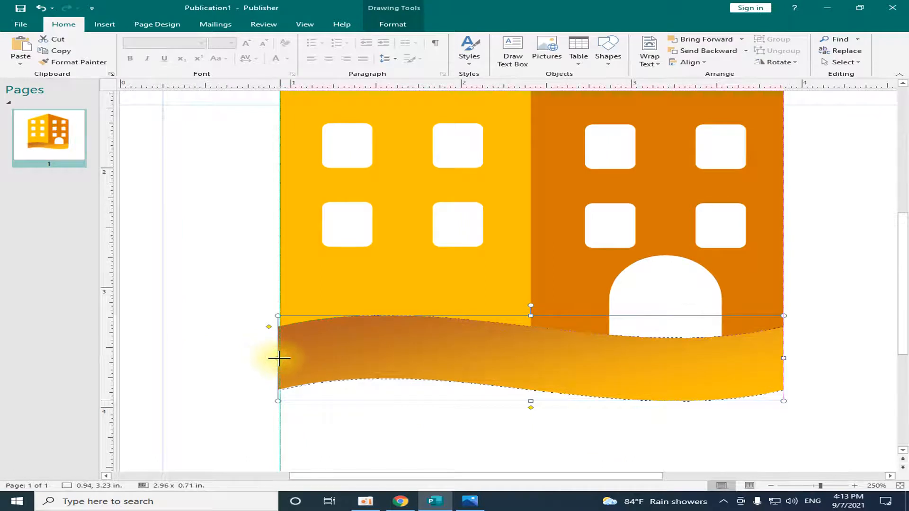
click(343, 422)
scroll(684, 455, up, 1)
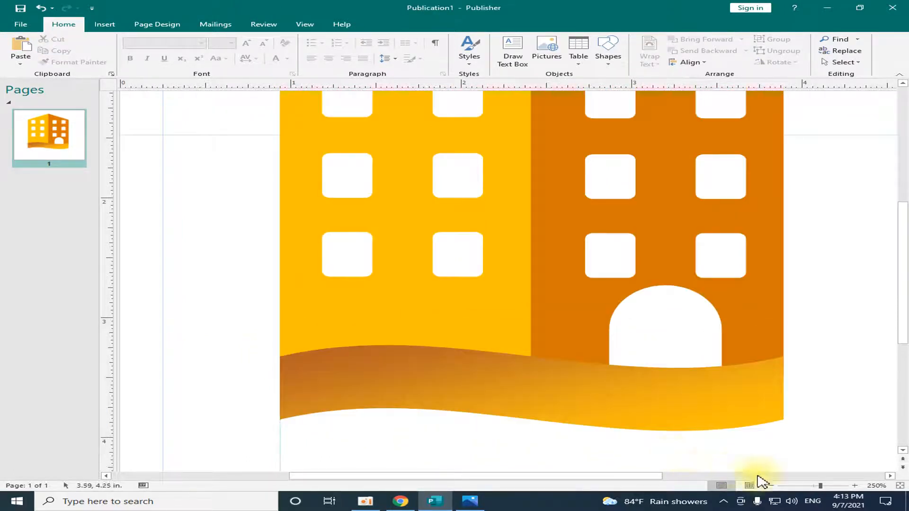
Check the whole logo and how the banner's ends line up with the sides of the building.
click(811, 486)
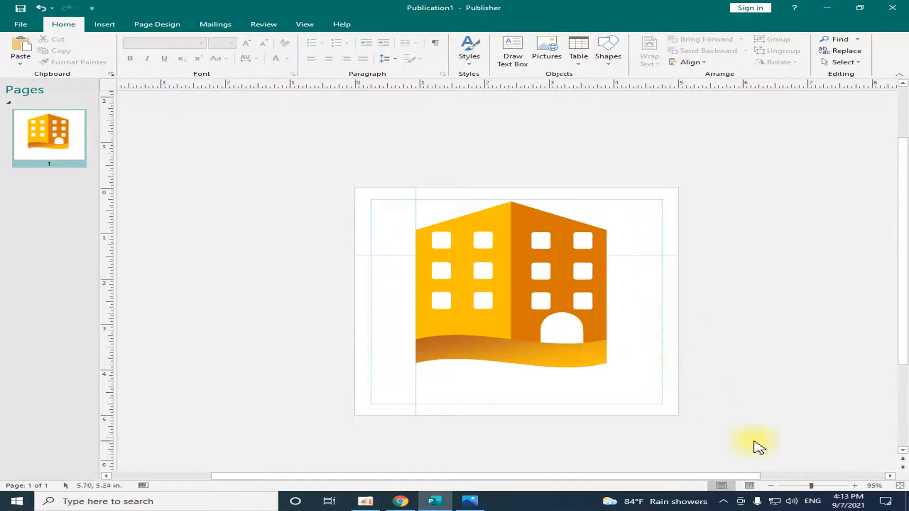
click(855, 485)
click(855, 486)
click(855, 485)
click(854, 485)
click(855, 485)
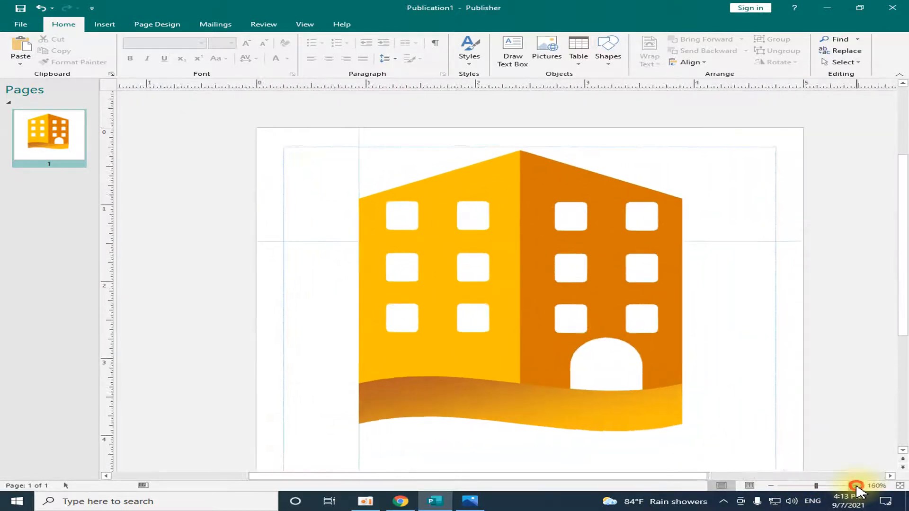
click(855, 486)
scroll(771, 392, down, 1)
scroll(771, 392, up, 1)
scroll(766, 386, down, 2)
scroll(766, 386, up, 1)
scroll(765, 386, down, 4)
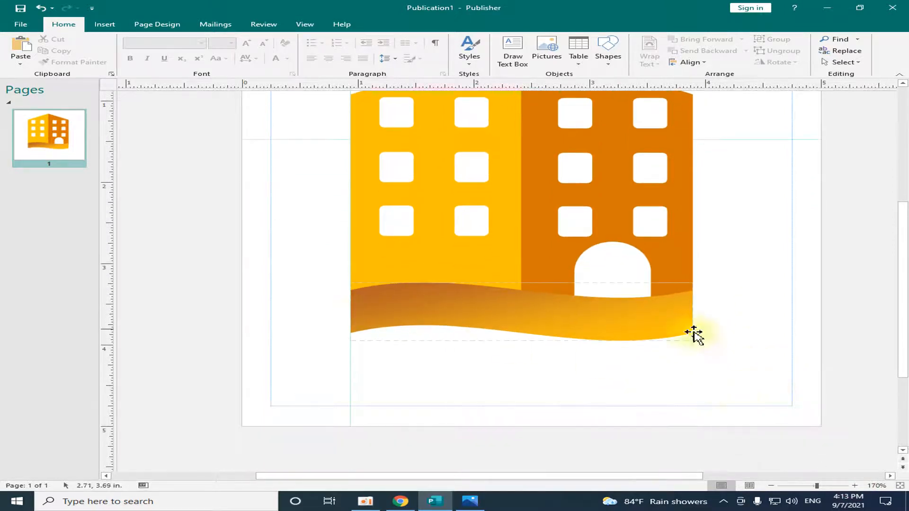
Group the building and the wave banner into one object.
scroll(374, 407, up, 1)
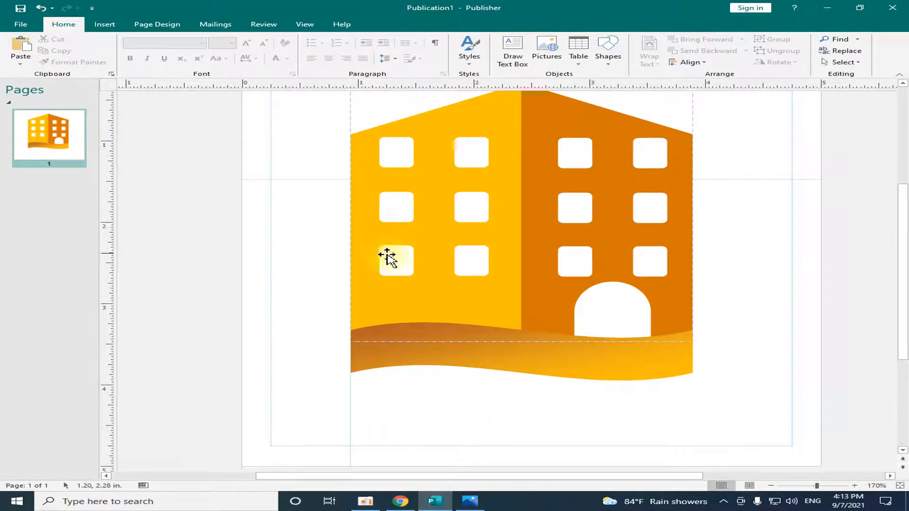
scroll(382, 252, up, 1)
mouse_move(263, 102)
mouse_down()
mouse_move(576, 223)
mouse_move(755, 458)
mouse_up()
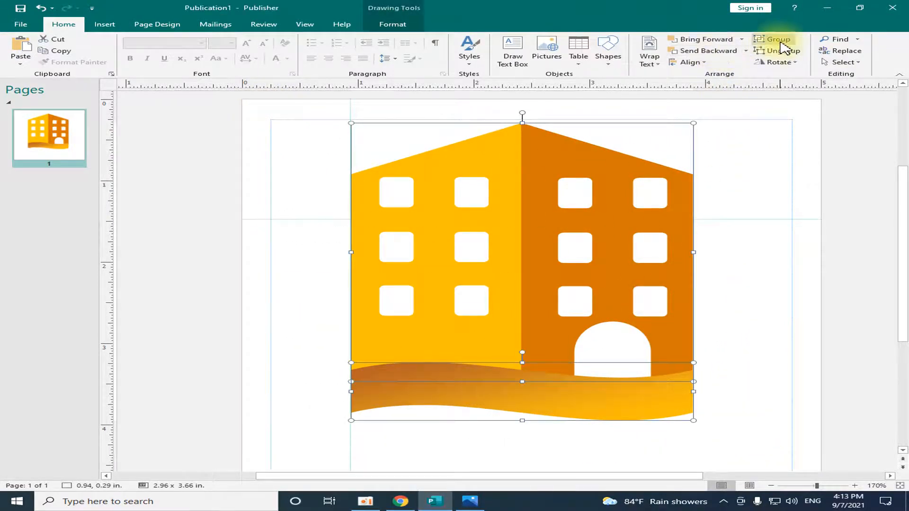
click(779, 40)
scroll(734, 280, down, 1)
click(734, 279)
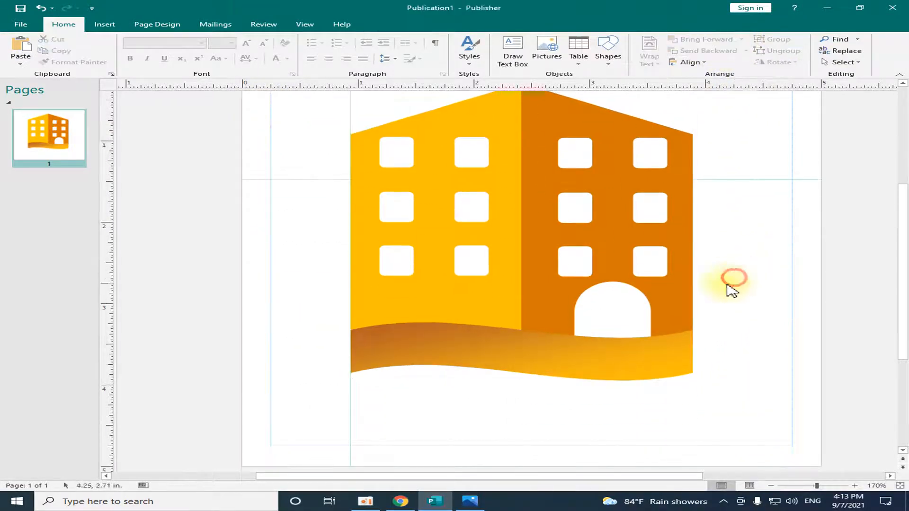
scroll(653, 331, down, 1)
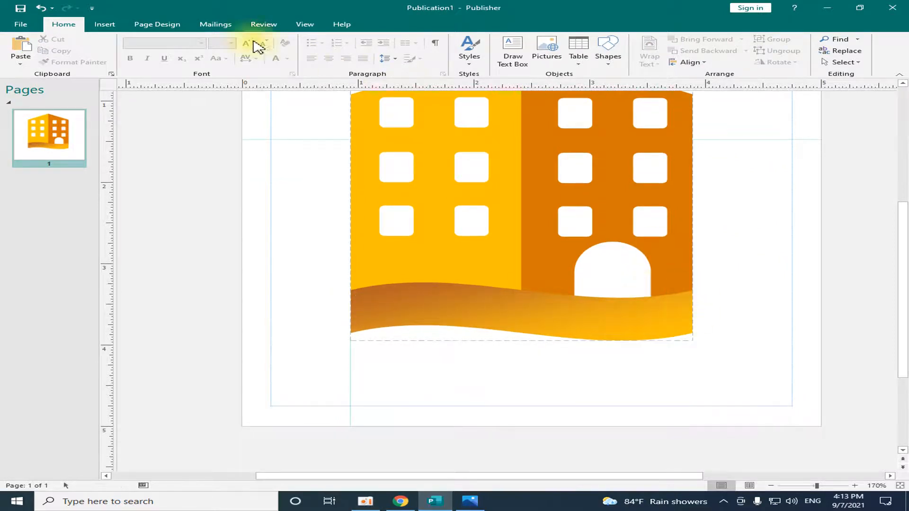
Insert WordArt reading "Real Estate" in the first style of the gallery.
click(105, 25)
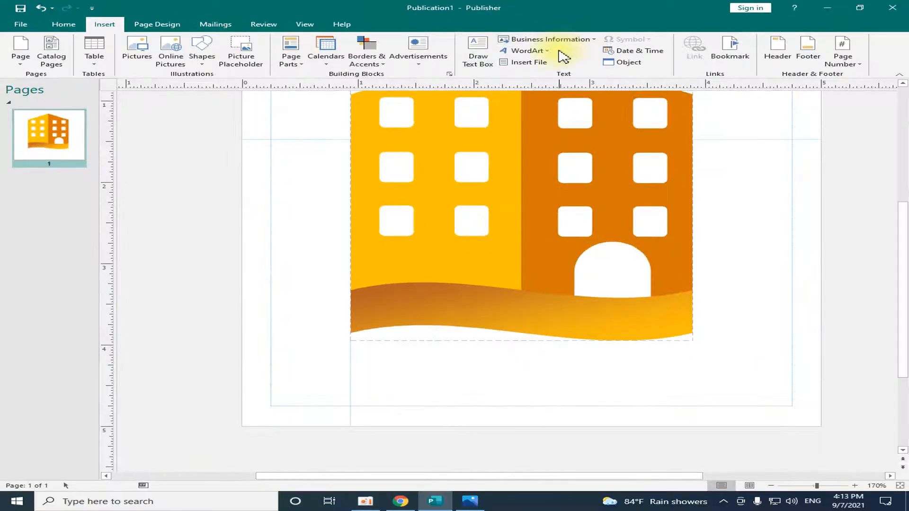
click(549, 51)
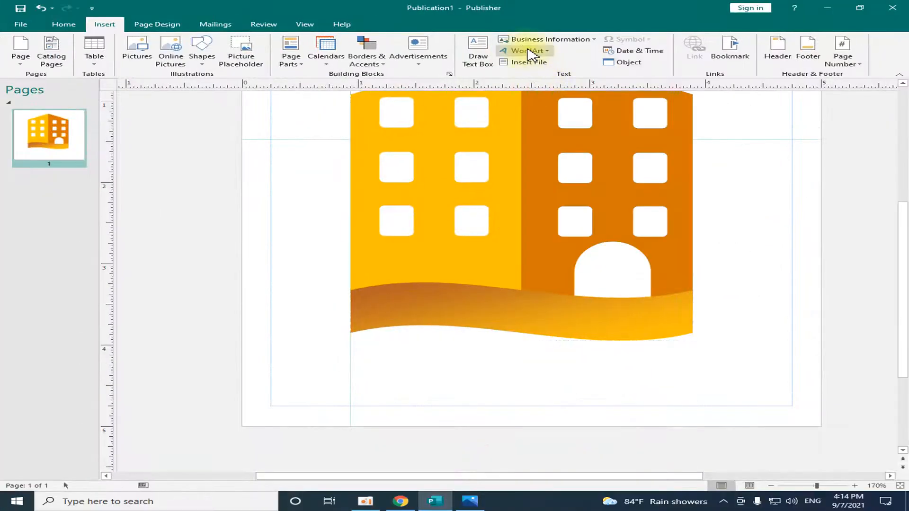
click(531, 51)
click(525, 84)
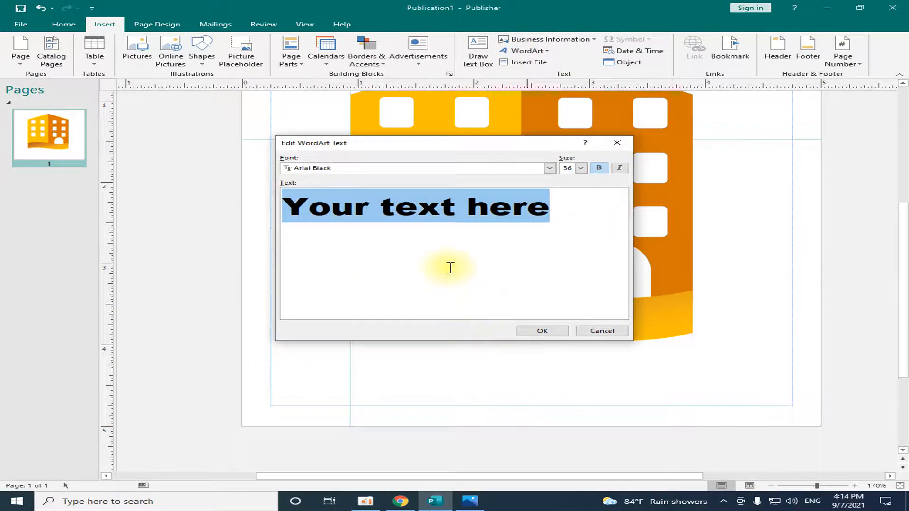
key(BackSpace)
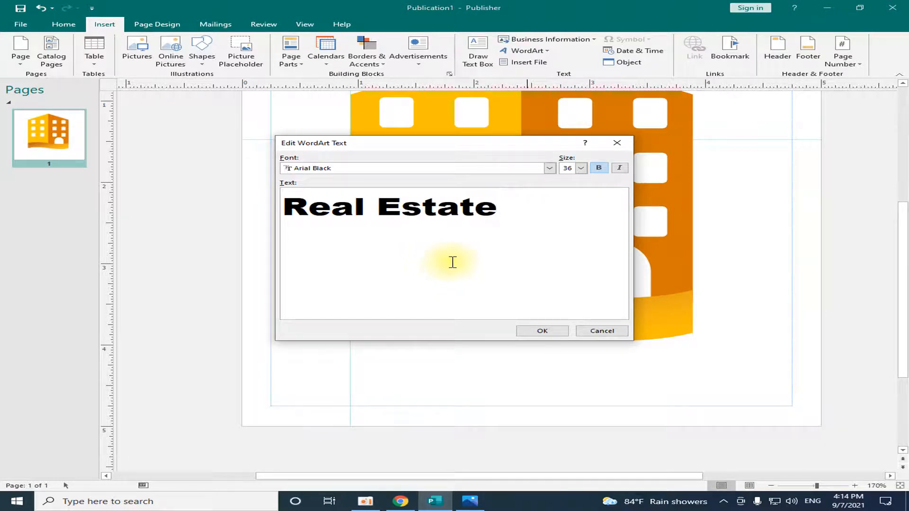
click(543, 331)
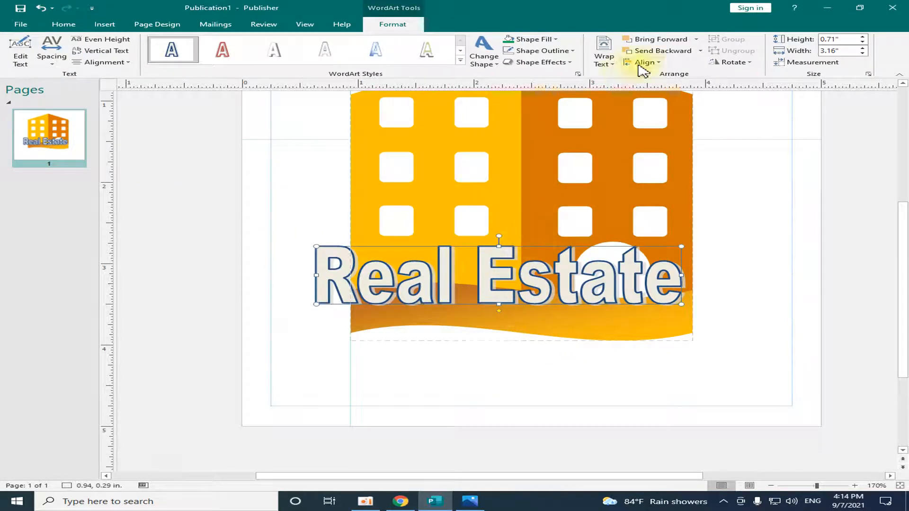
Remove the shadow from the "Real Estate" WordArt by choosing No Shadow.
click(570, 64)
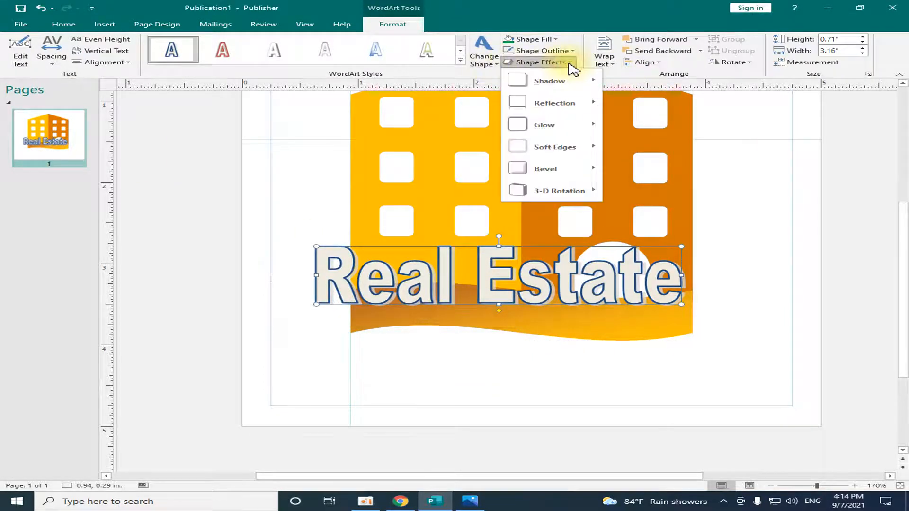
mouse_move(564, 75)
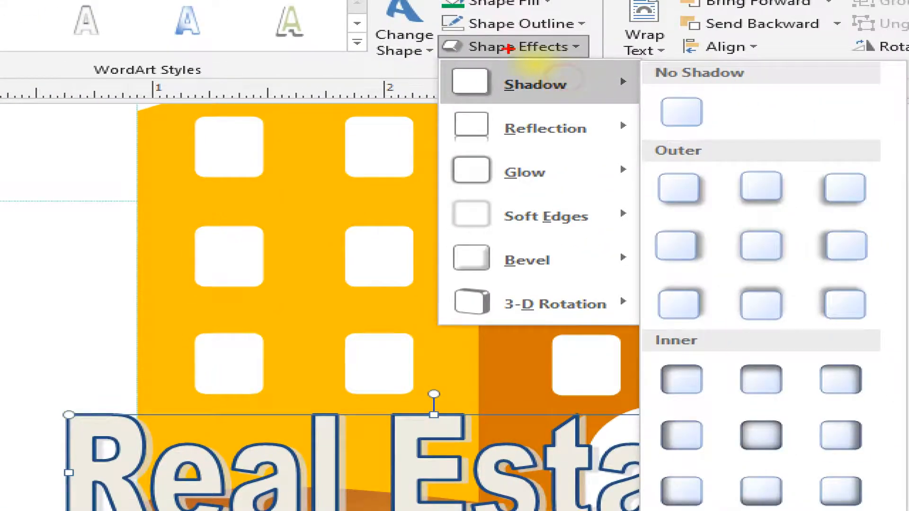
drag(431, 34, 616, 67)
mouse_move(466, 71)
mouse_down()
mouse_move(663, 110)
mouse_move(734, 140)
mouse_up()
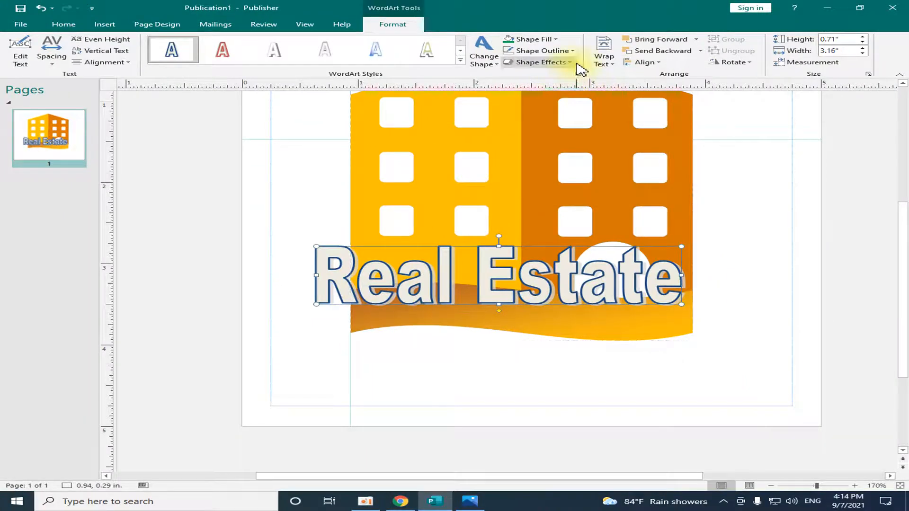
click(568, 62)
mouse_move(571, 85)
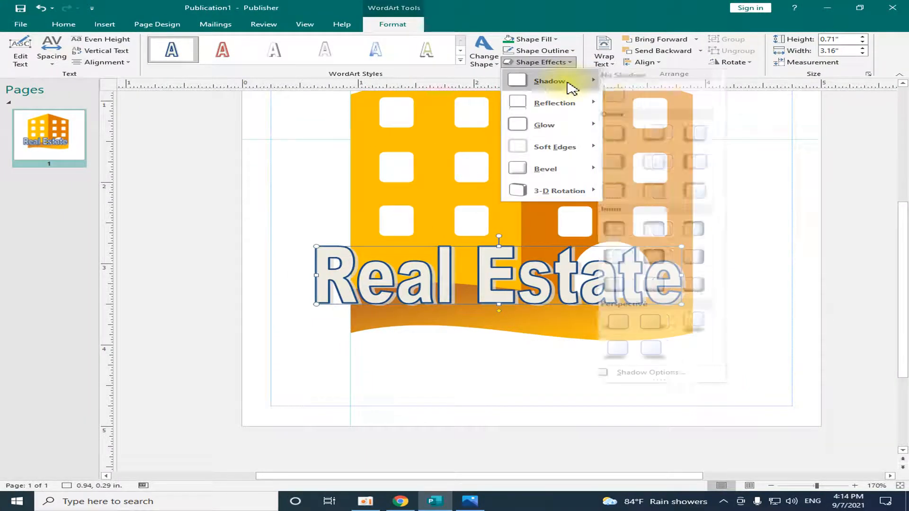
click(627, 92)
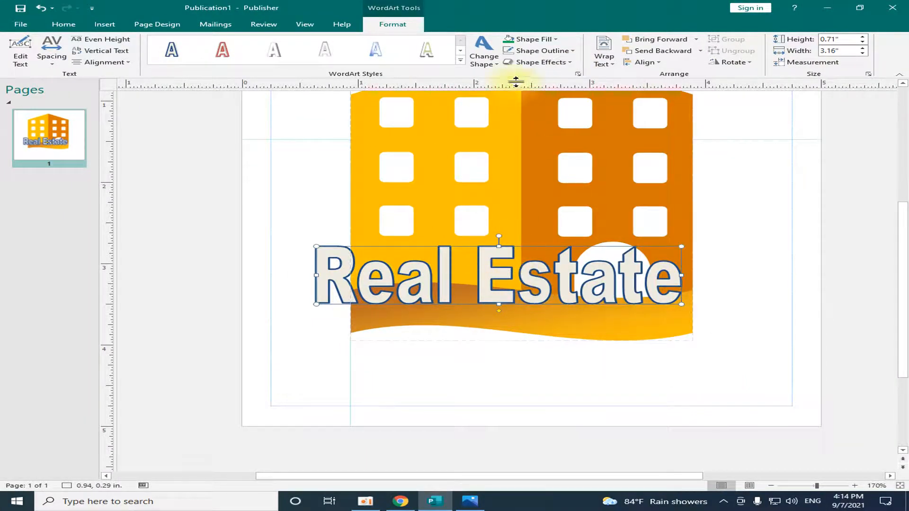
Remove the outline of the "Real Estate" WordArt and fill its letters with black.
click(544, 51)
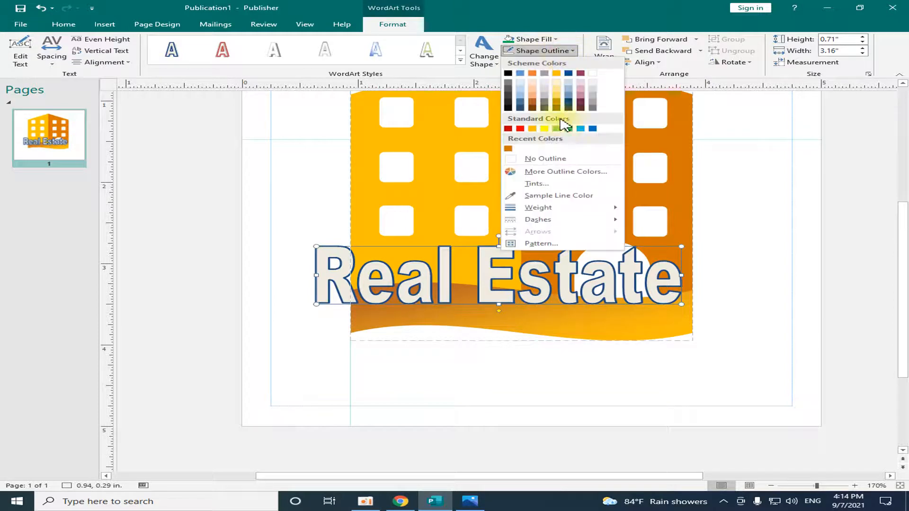
click(540, 157)
click(541, 42)
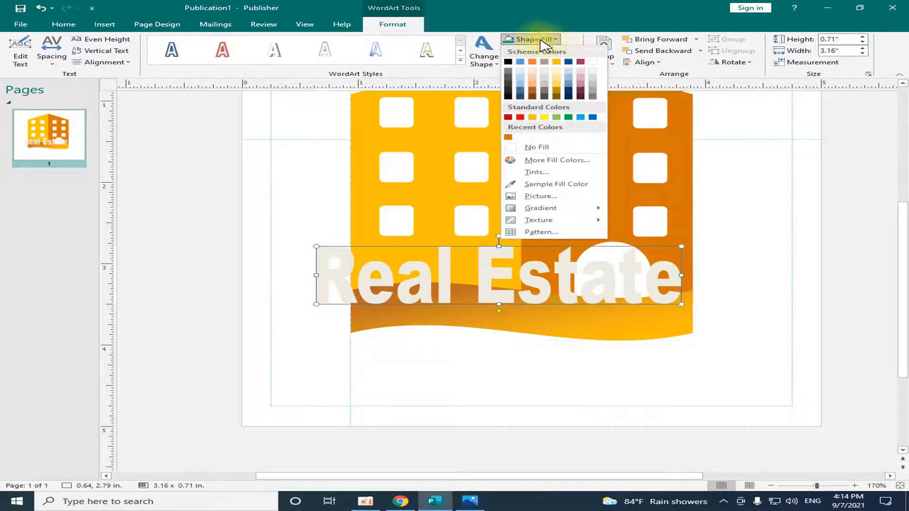
click(509, 61)
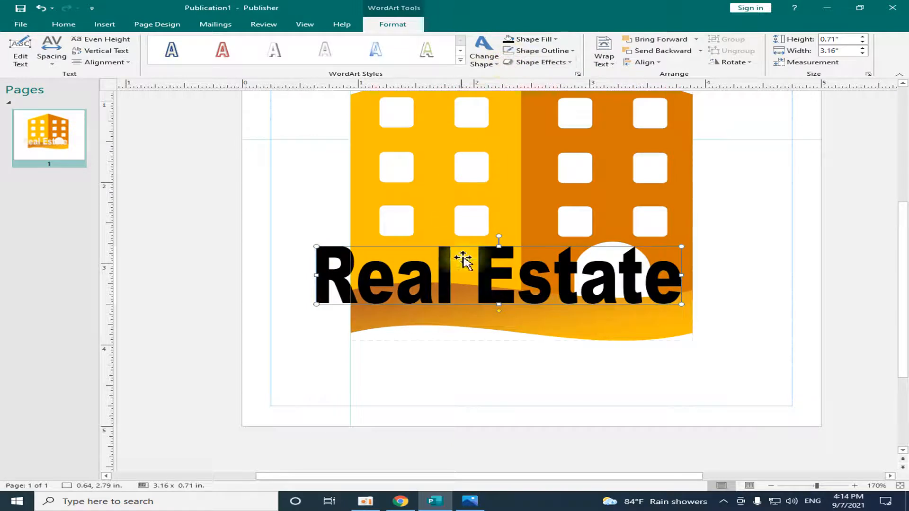
Apply a wave warp to the "Real Estate" WordArt and move it onto the wavy banner.
click(488, 63)
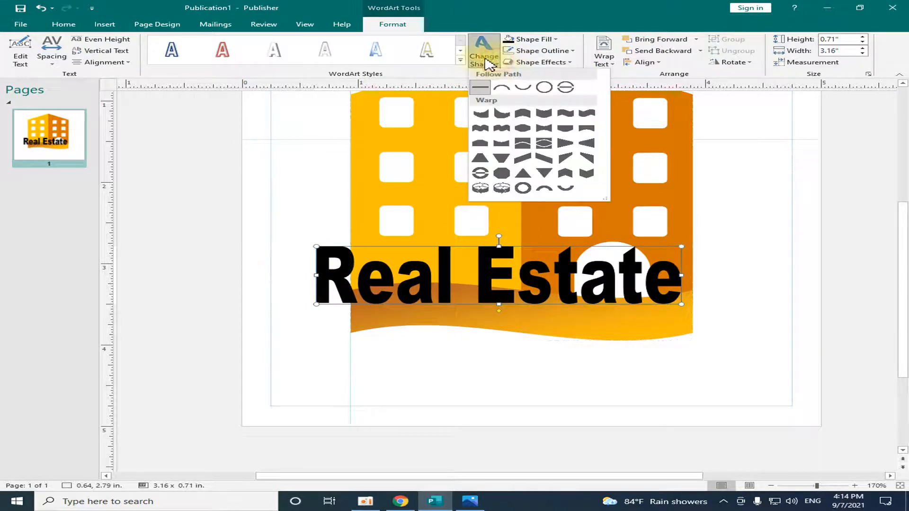
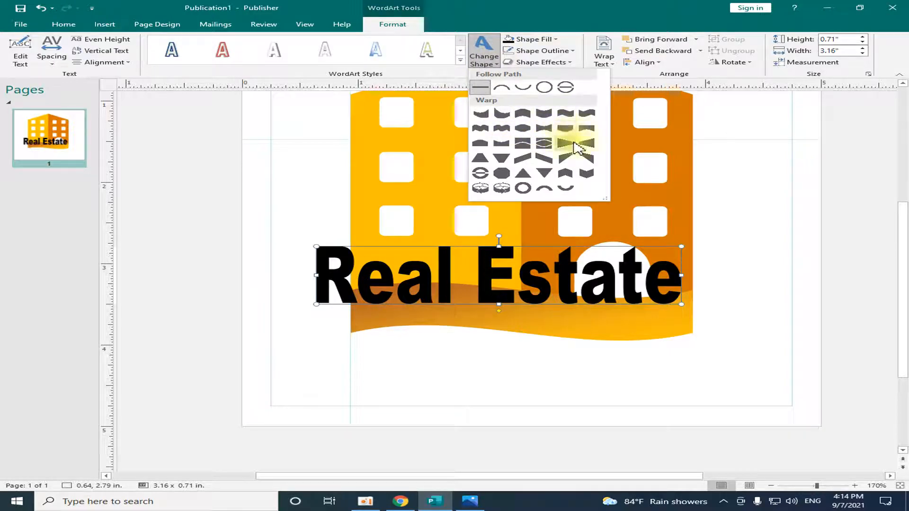
click(572, 116)
drag(508, 281, 524, 312)
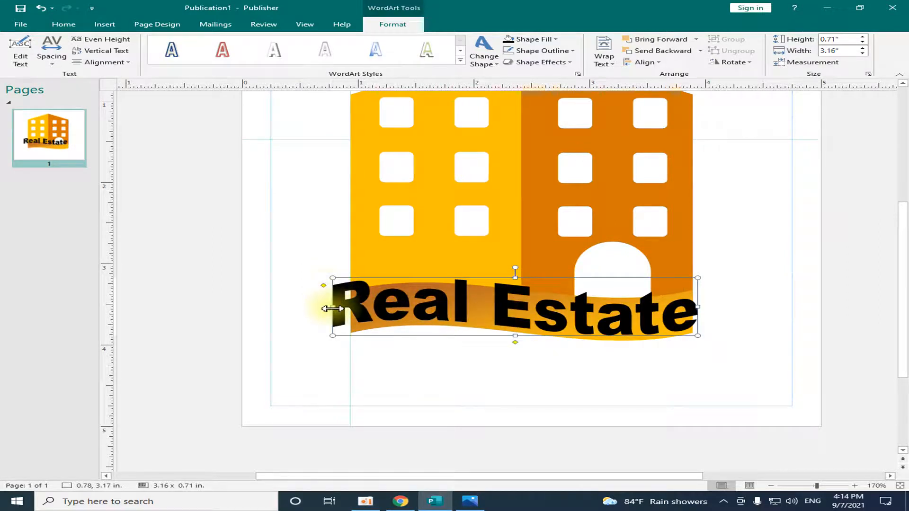
Resize the "Real Estate" WordArt to about 2.9 inches wide and 0.47 inches high to fit it within the wavy banner.
drag(333, 304, 350, 306)
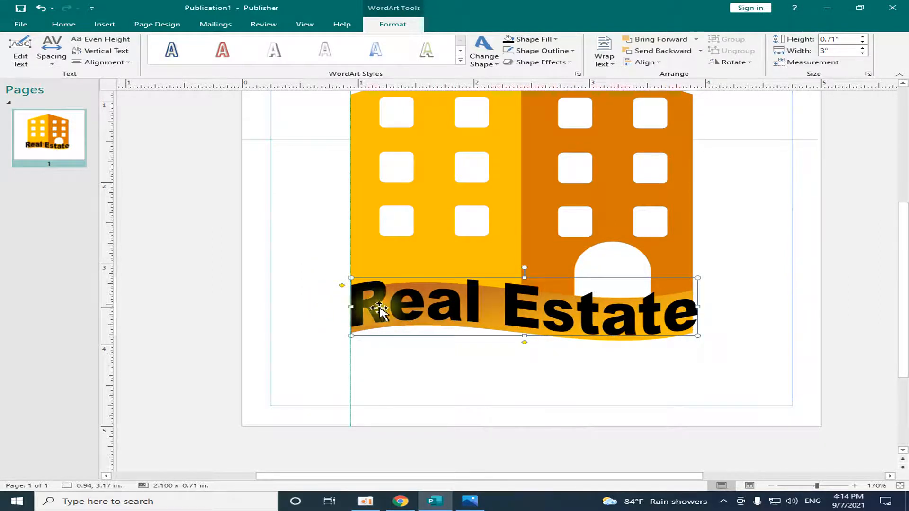
drag(695, 308, 673, 307)
drag(512, 290, 512, 289)
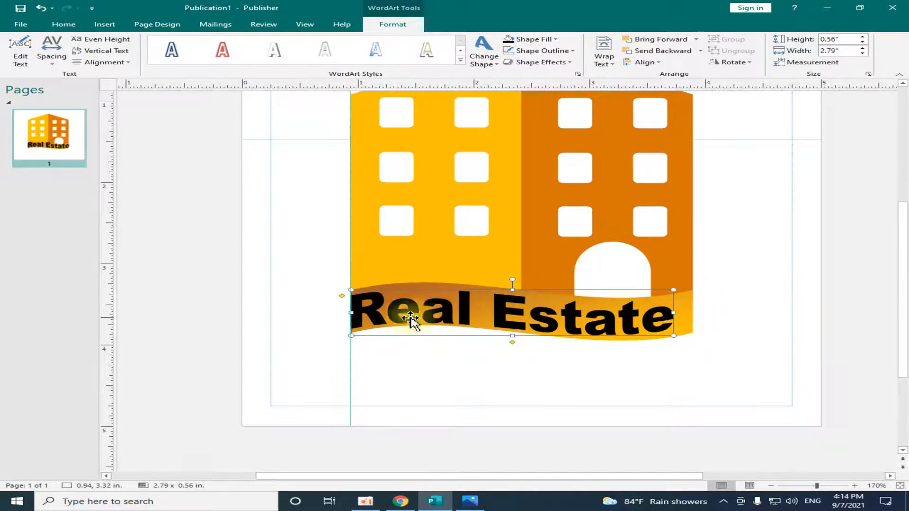
drag(347, 312, 372, 312)
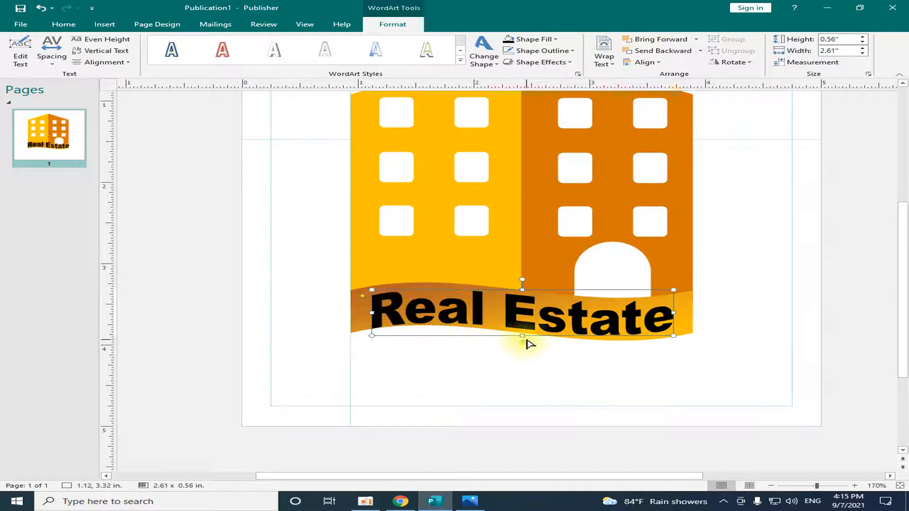
drag(522, 330, 522, 330)
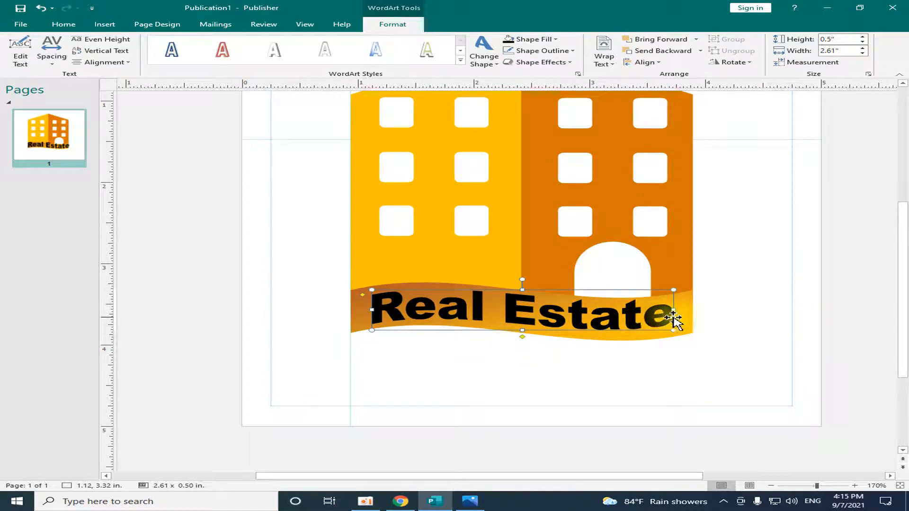
drag(673, 310, 687, 312)
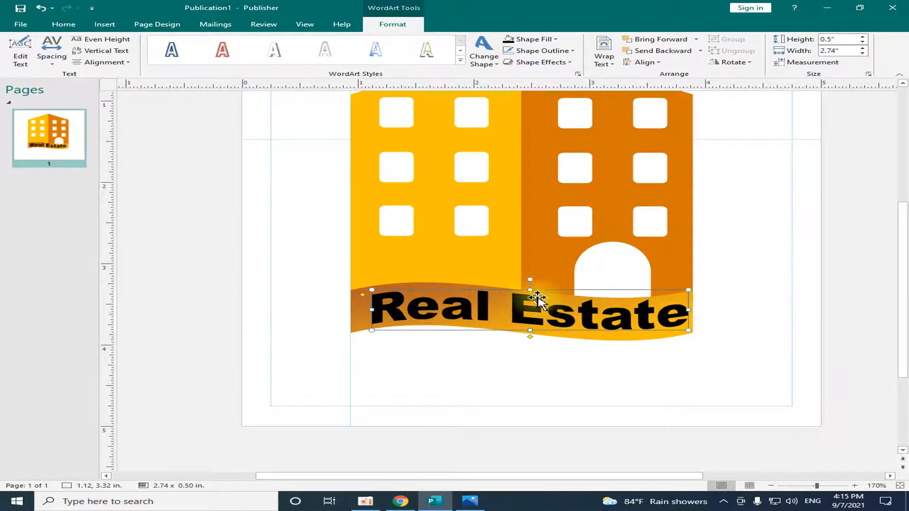
drag(530, 296, 530, 294)
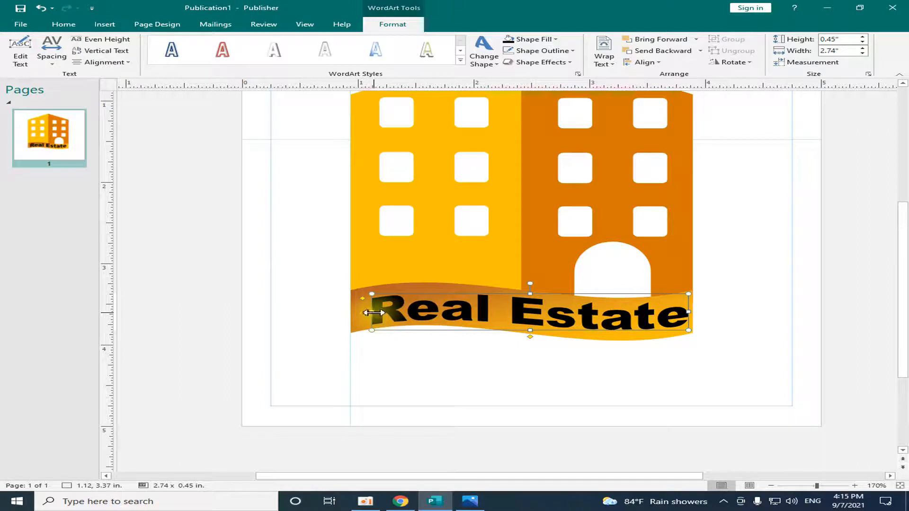
drag(358, 311, 356, 312)
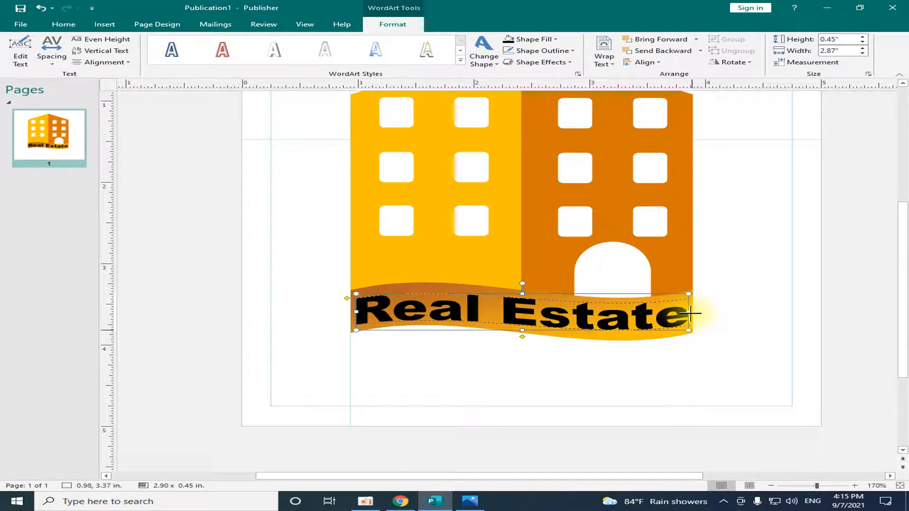
drag(690, 314, 692, 312)
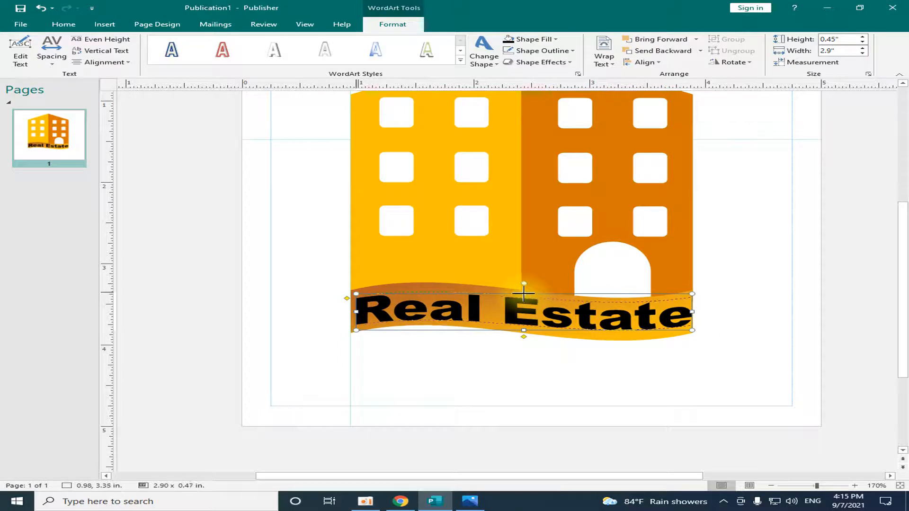
drag(523, 294, 523, 291)
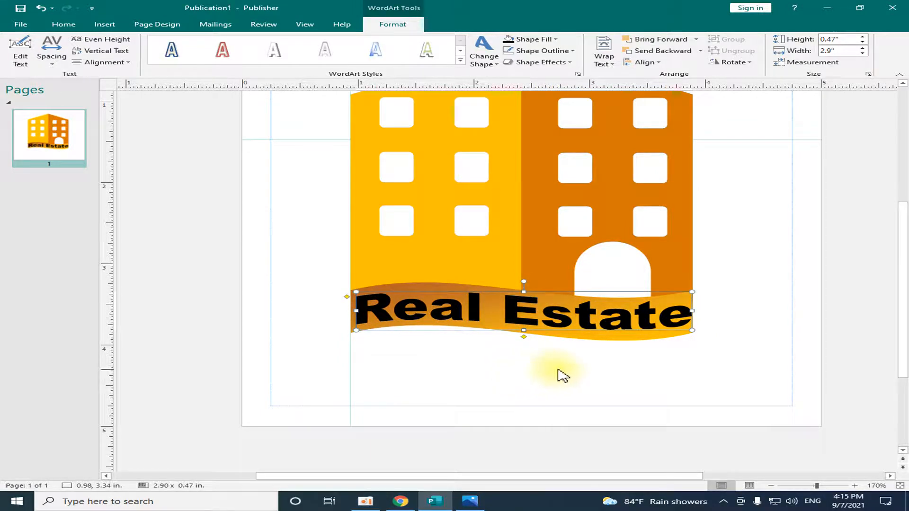
scroll(544, 374, up, 3)
click(719, 372)
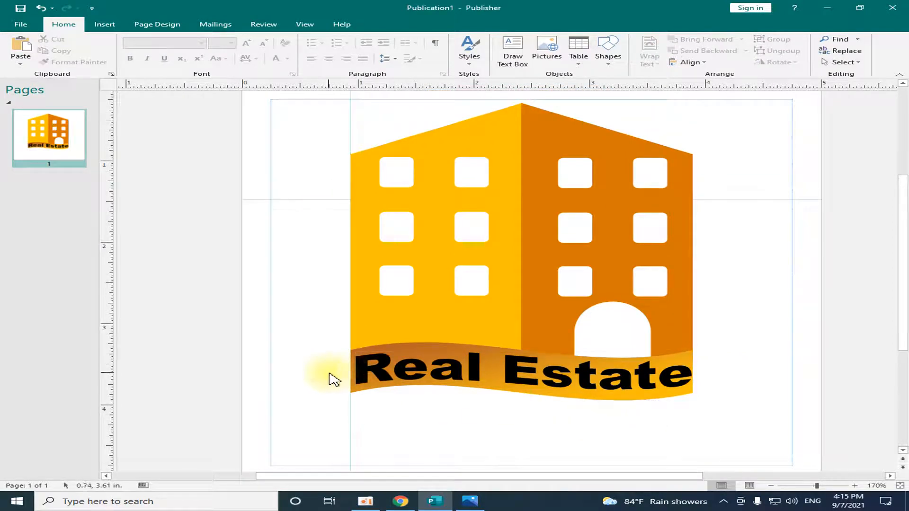
Group the building and banner with the "Real Estate" text, and enlarge the group to about 3.58 by 4.43 inches.
scroll(717, 395, up, 2)
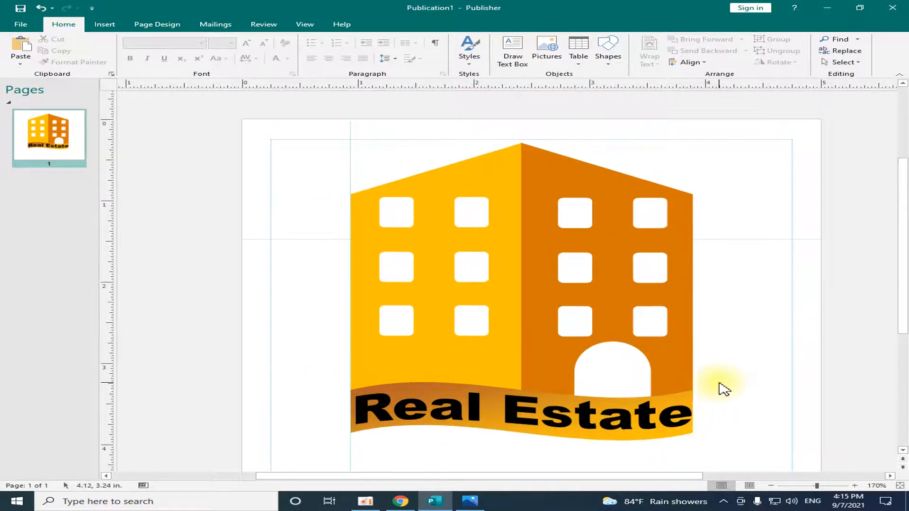
scroll(726, 384, down, 4)
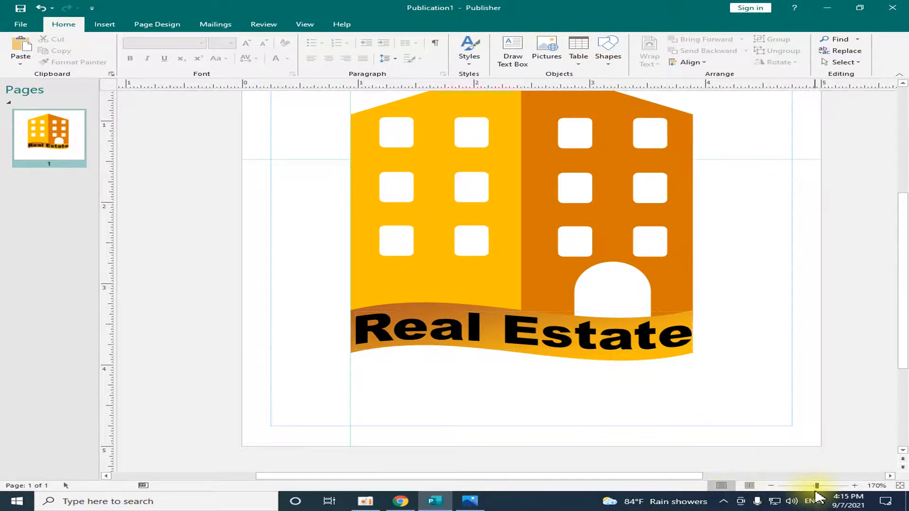
drag(816, 486, 811, 486)
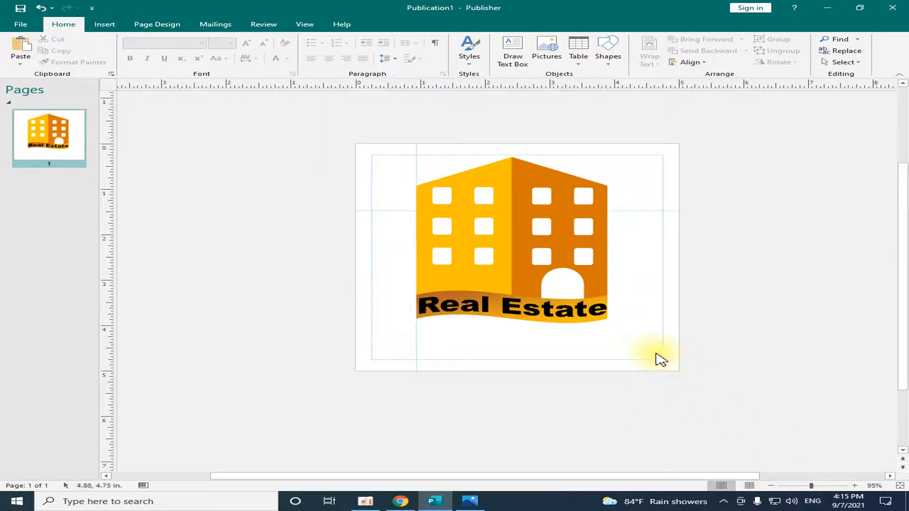
mouse_move(349, 126)
mouse_down()
mouse_move(641, 284)
mouse_move(686, 365)
mouse_up()
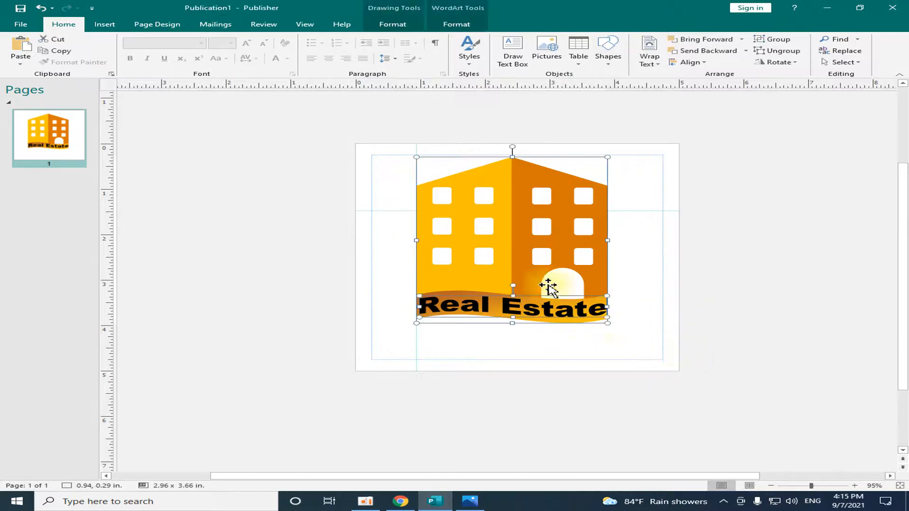
click(456, 25)
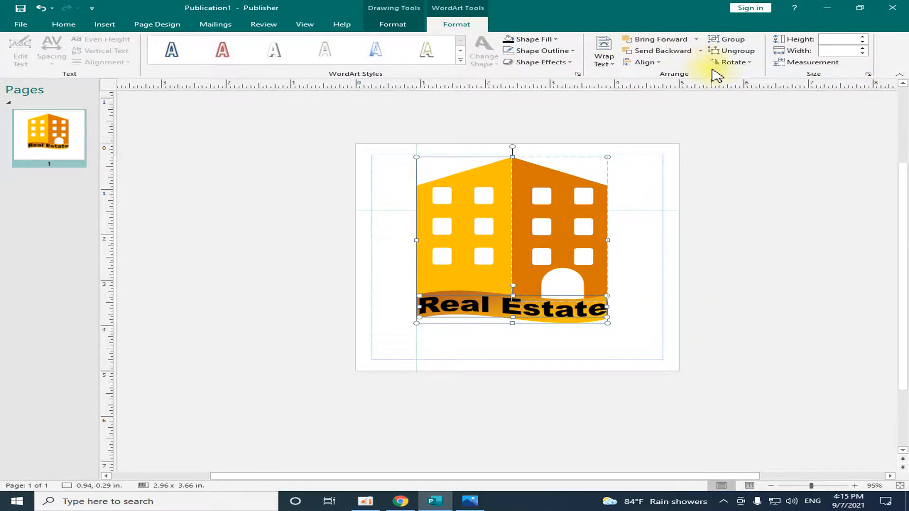
click(733, 40)
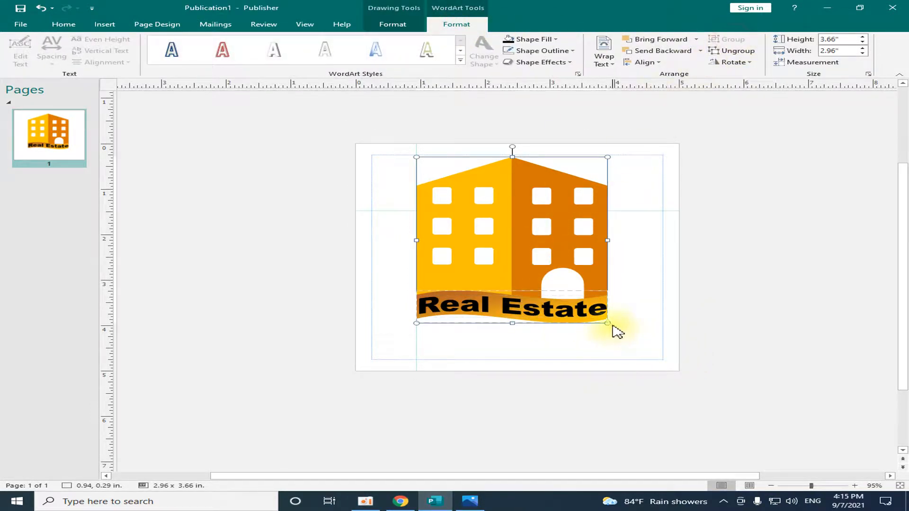
drag(607, 323, 648, 358)
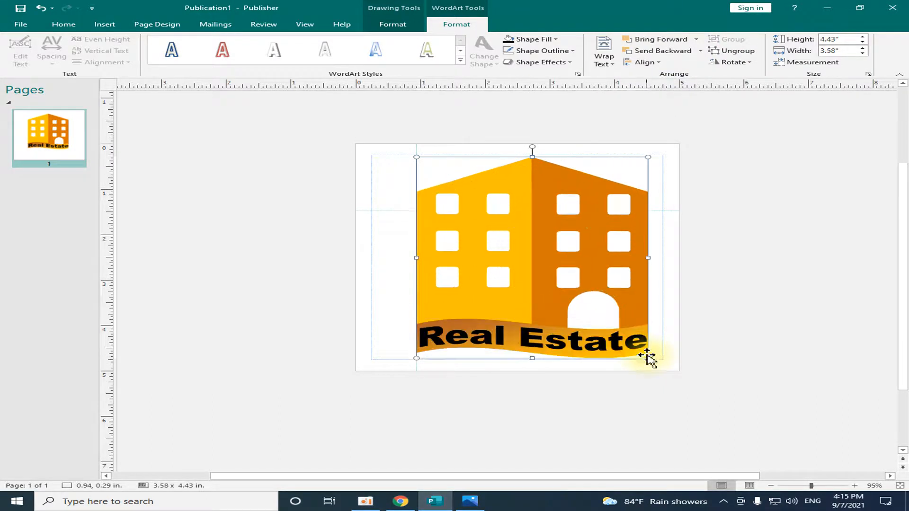
Remove the horizontal and vertical ruler guides from the page.
click(671, 209)
drag(670, 209, 663, 83)
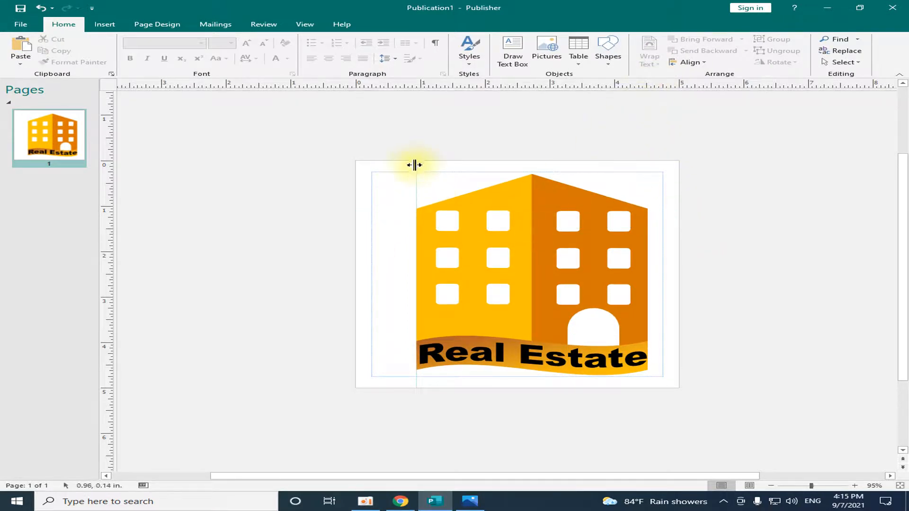
drag(414, 162, 89, 183)
Shrink the grouped logo to about 3.51 by 4.35 inches and align it center and middle relative to the margin guides.
drag(519, 292, 494, 293)
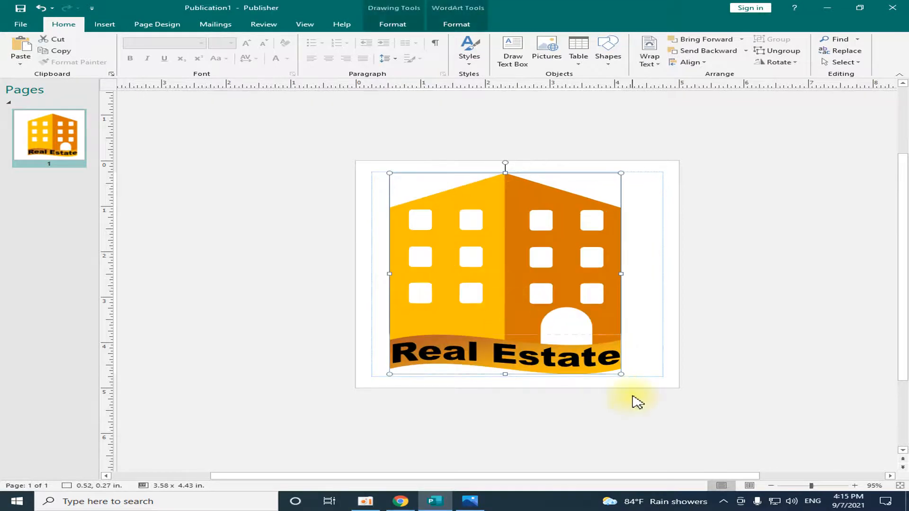
drag(620, 373, 617, 371)
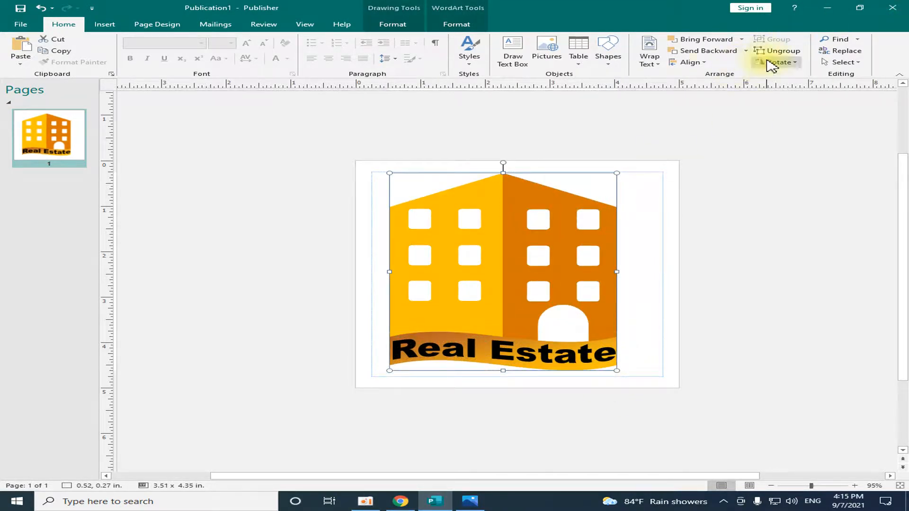
click(700, 63)
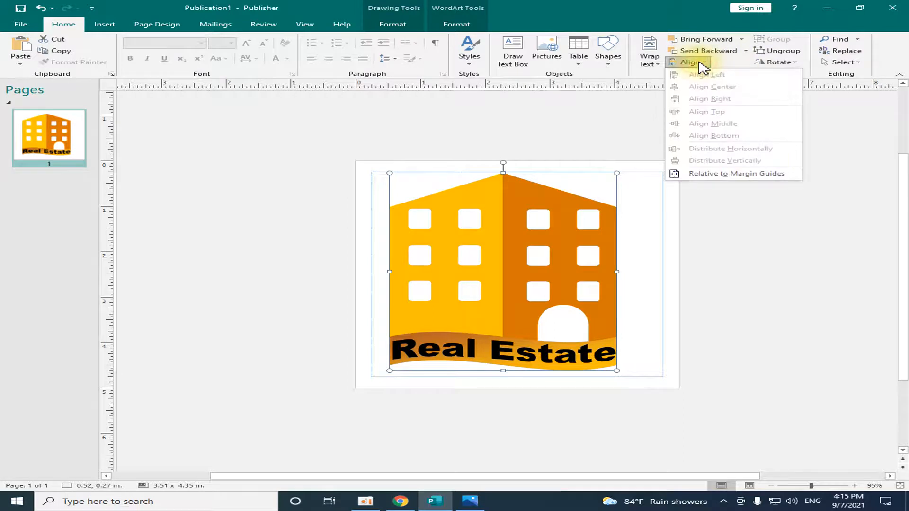
click(719, 174)
click(699, 63)
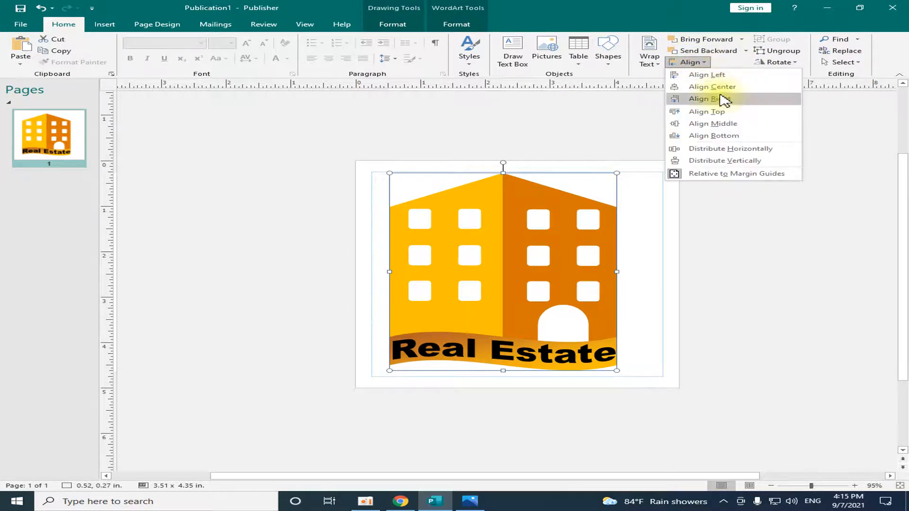
click(718, 85)
click(708, 63)
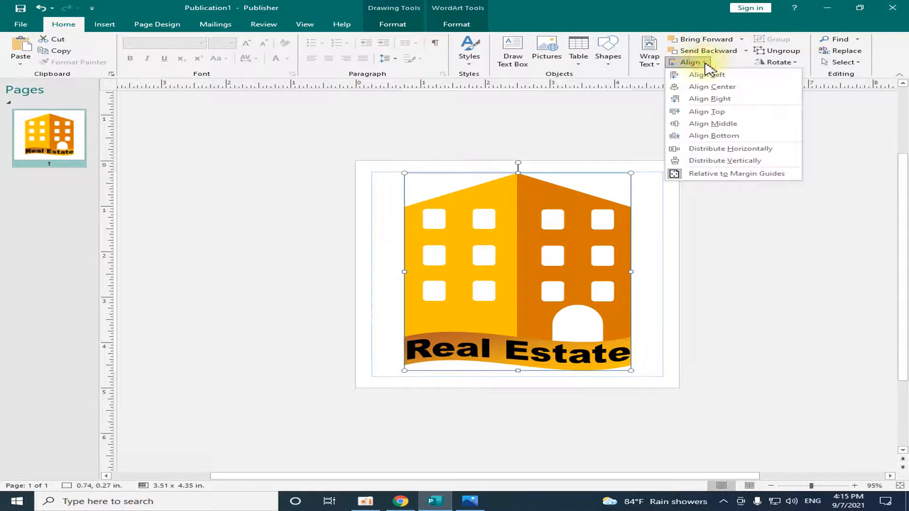
click(729, 124)
click(709, 236)
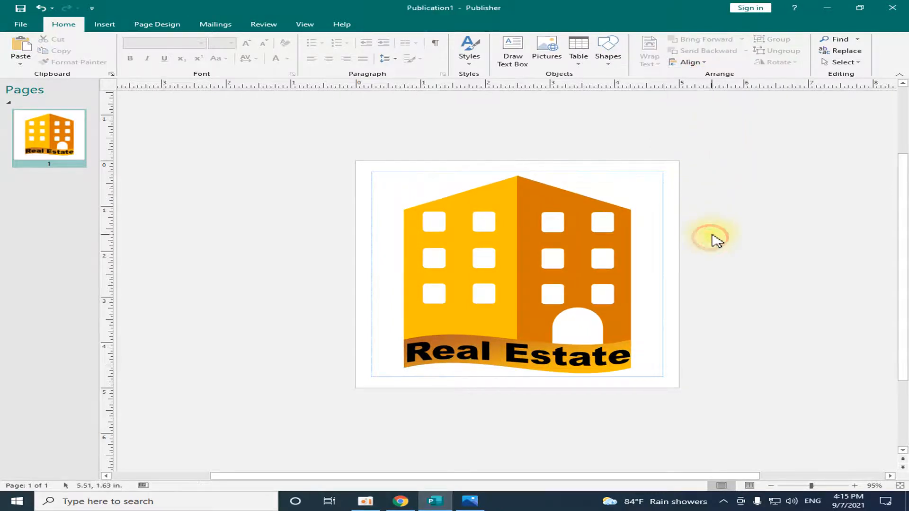
Examine the finished Real Estate logo on the page at 160% zoom.
click(854, 486)
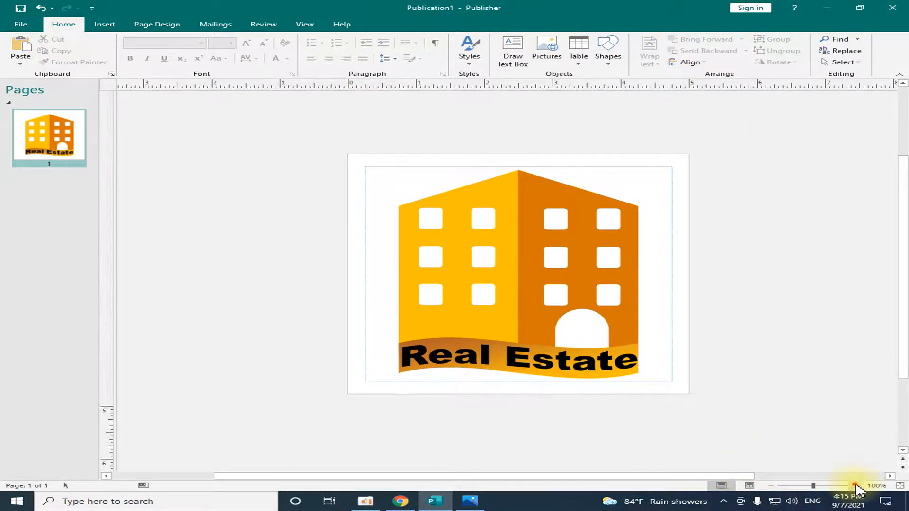
click(854, 485)
click(854, 486)
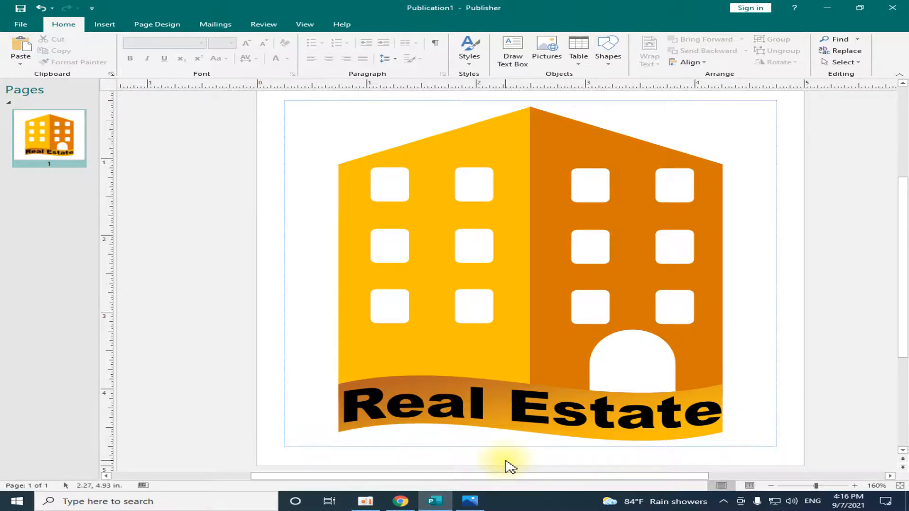
click(563, 362)
scroll(563, 360, up, 1)
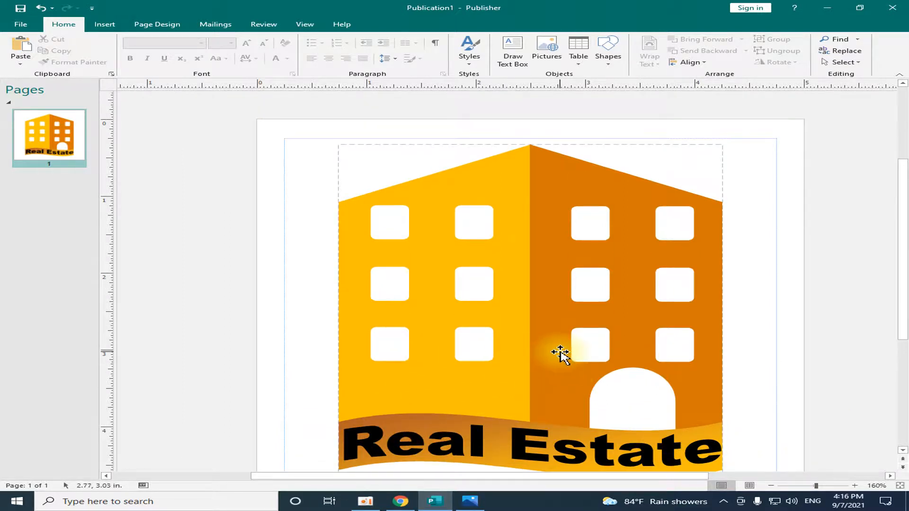
scroll(534, 289, down, 2)
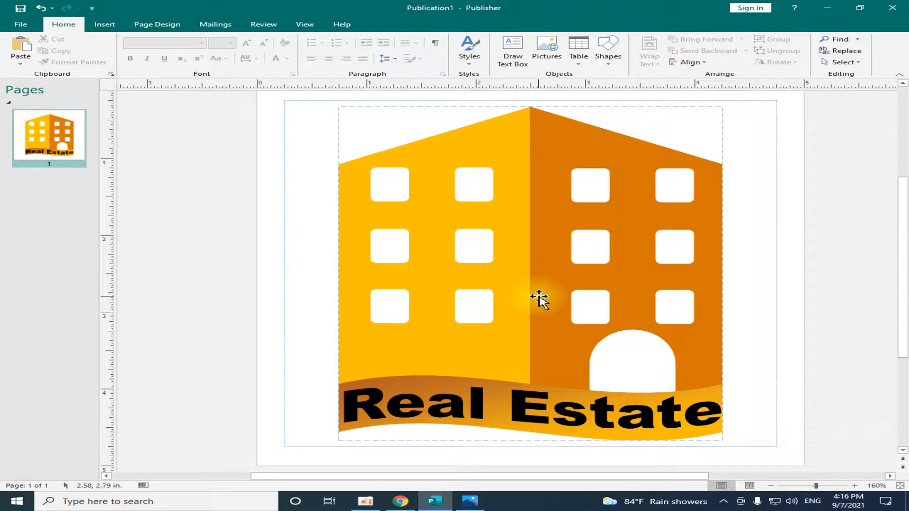
Start saving a copy of the publication named "Real 2" in JPEG File Interchange Format.
click(21, 24)
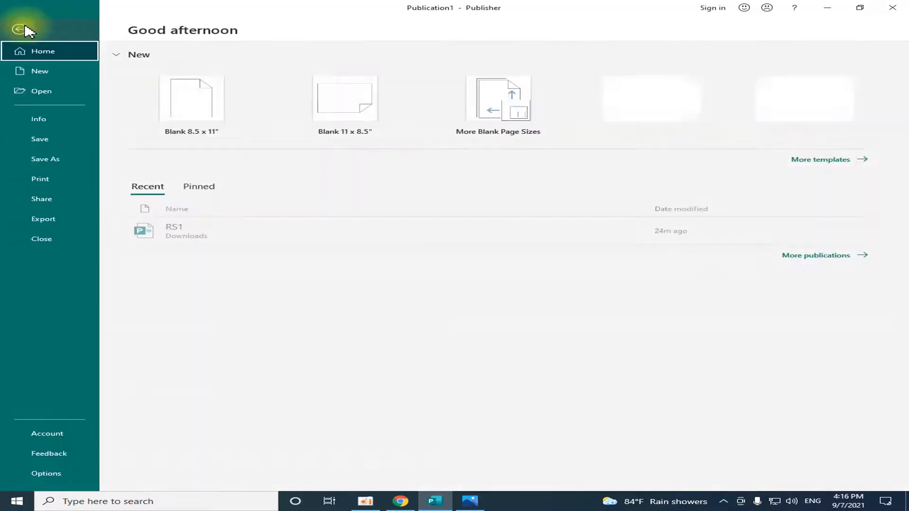
click(56, 164)
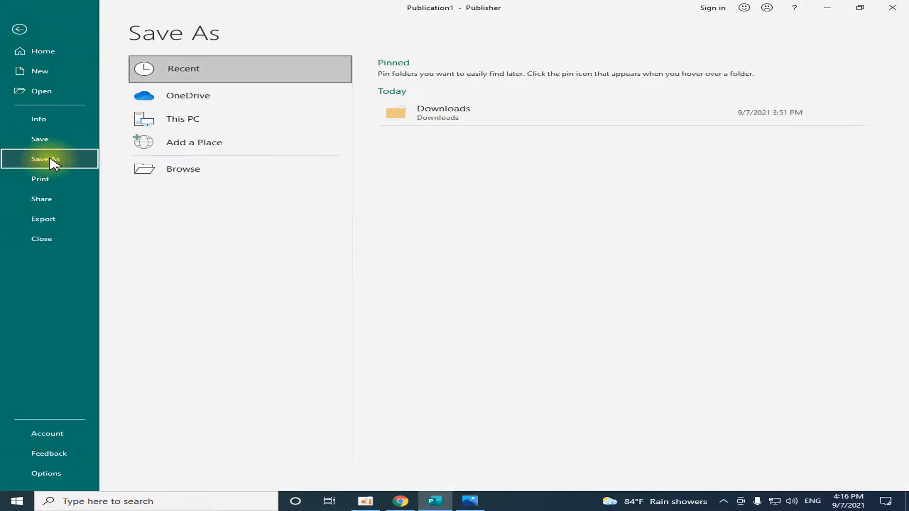
click(192, 125)
click(445, 177)
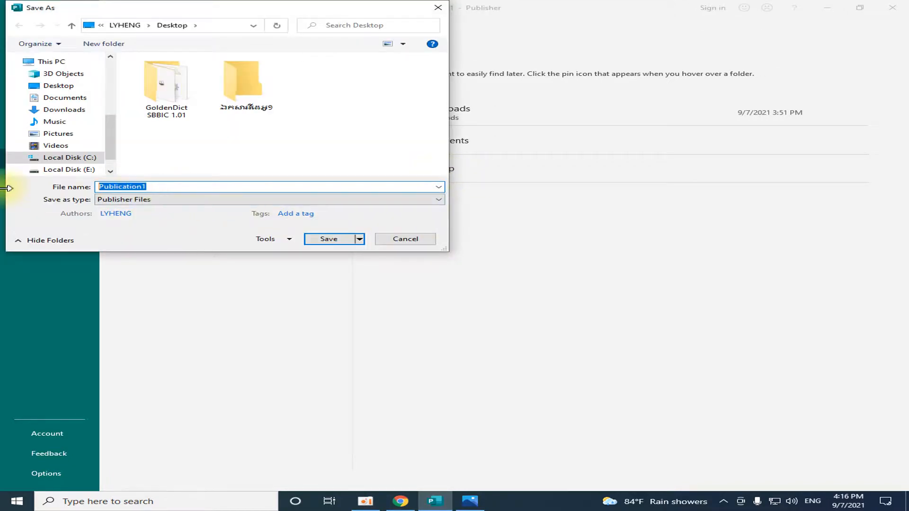
text(Rea)
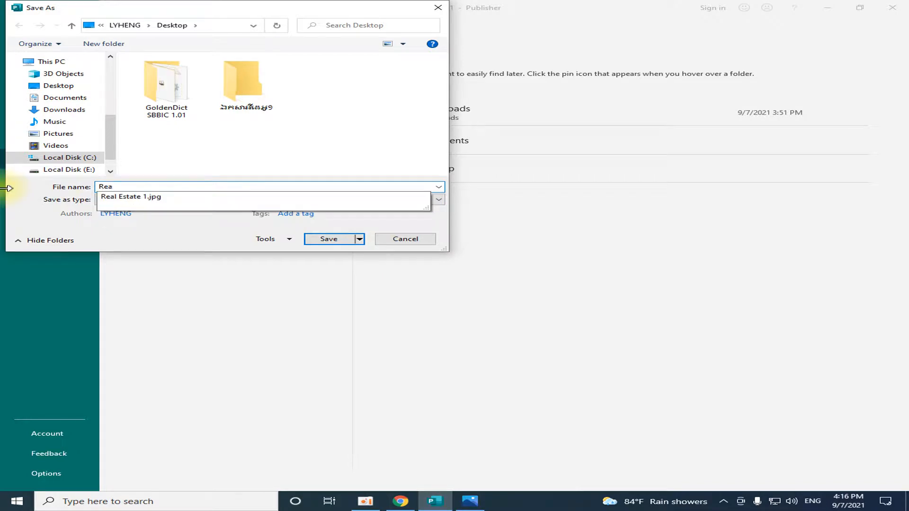
text(l 2)
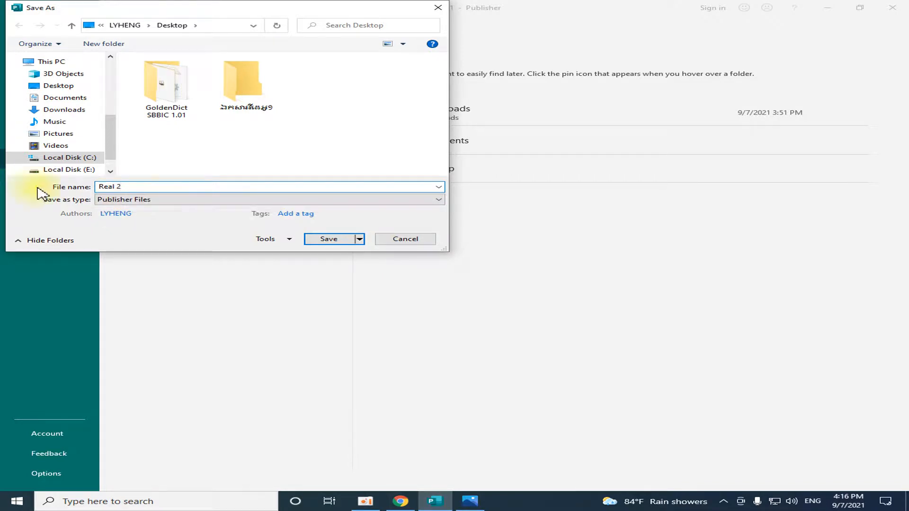
click(158, 203)
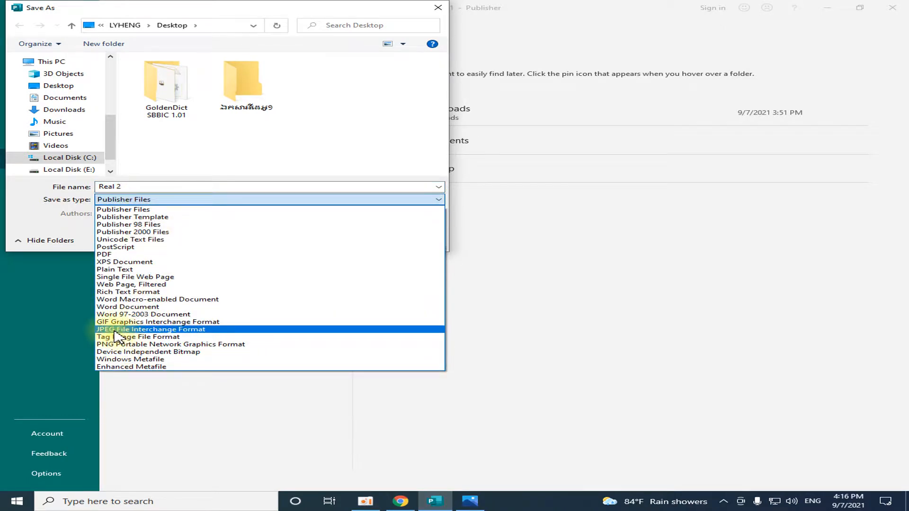
click(164, 328)
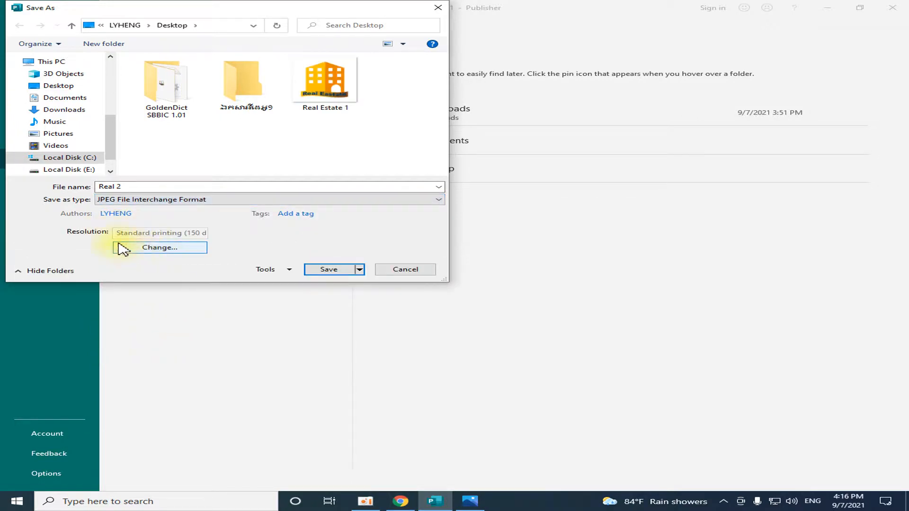
Set the export resolution to High quality printing or commercial press (300 dpi) and save the JPEG to the Desktop folder.
click(152, 249)
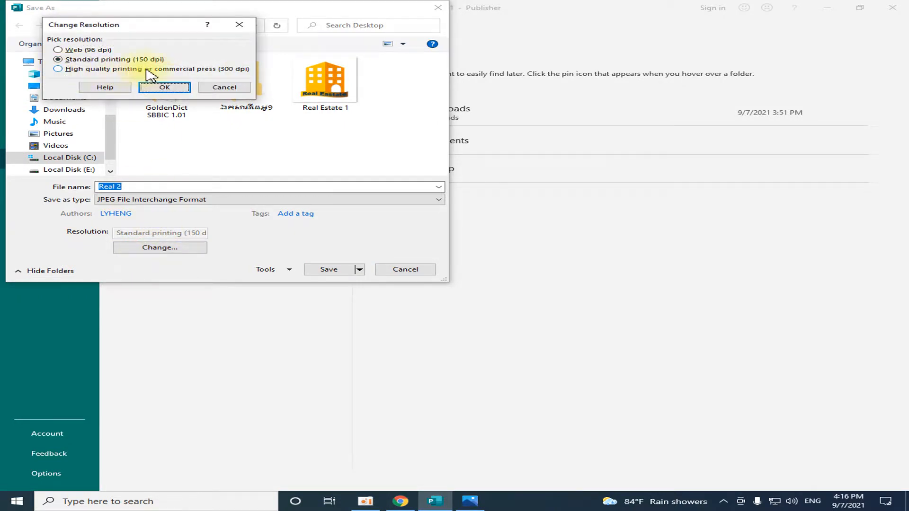
click(164, 88)
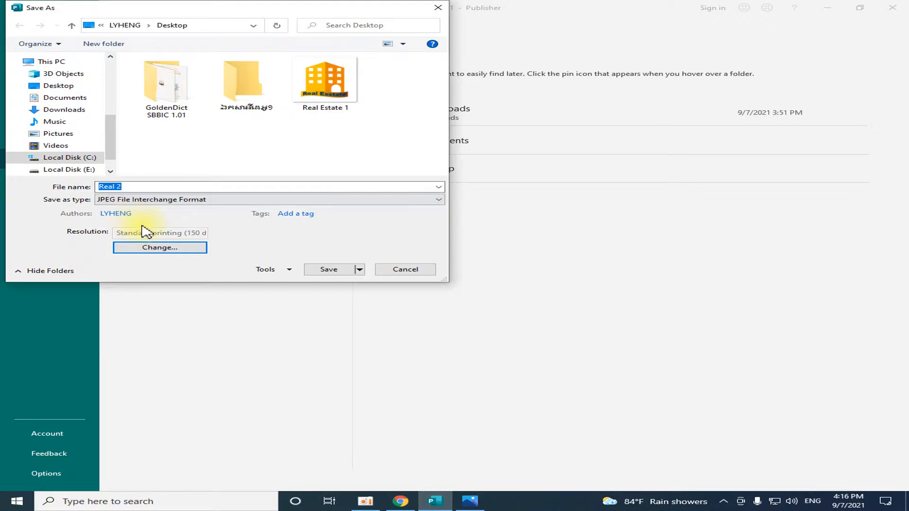
drag(241, 9, 377, 54)
click(195, 131)
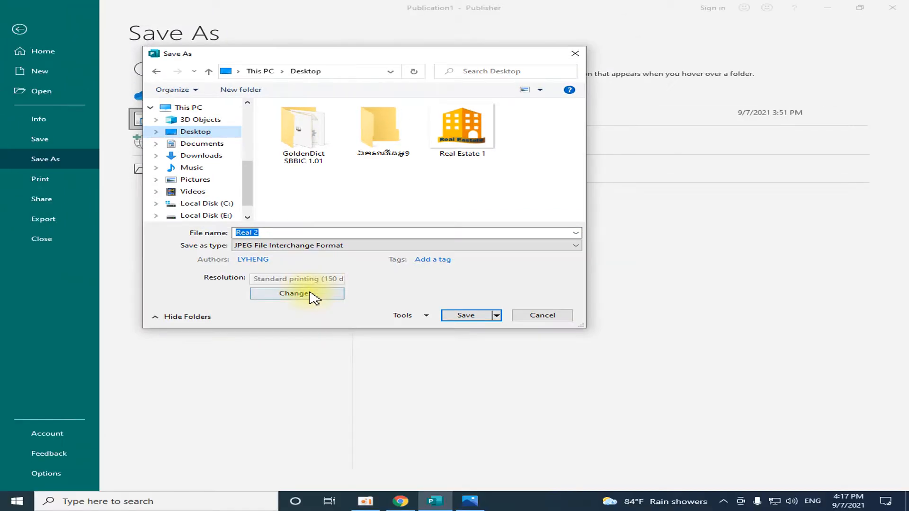
click(291, 353)
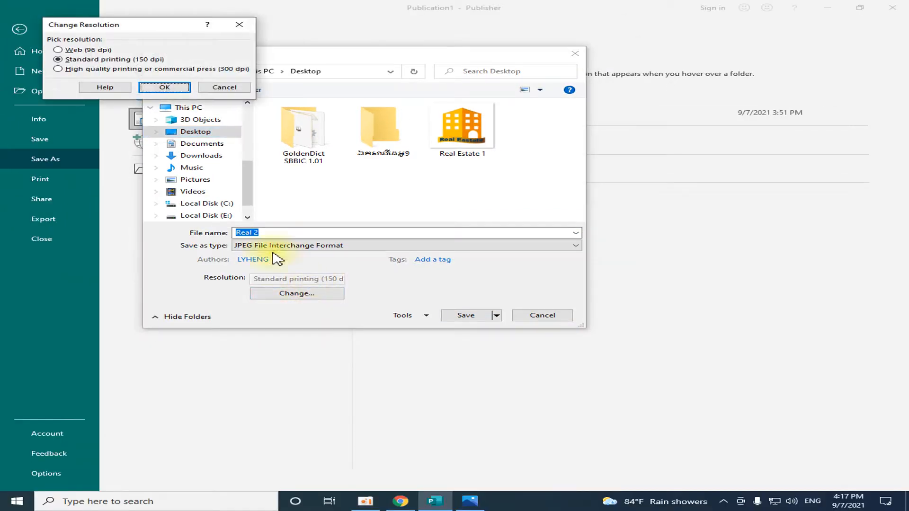
click(66, 69)
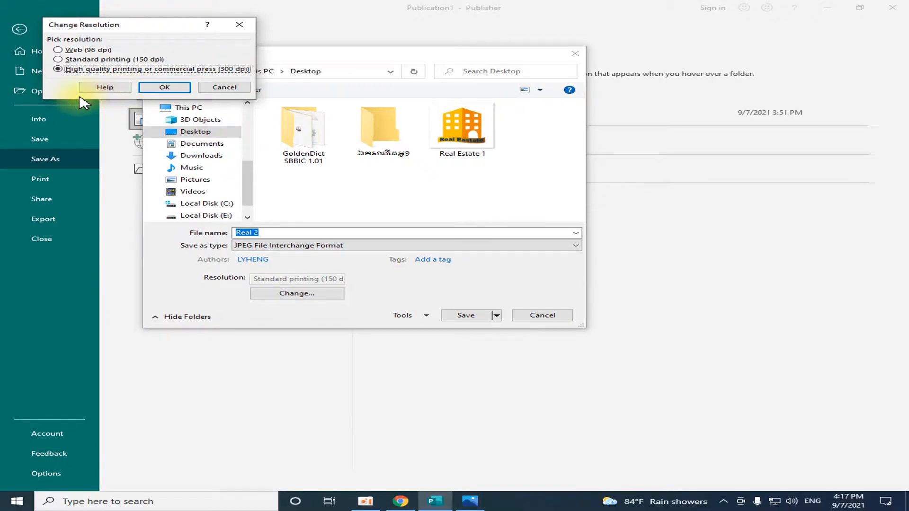
click(276, 103)
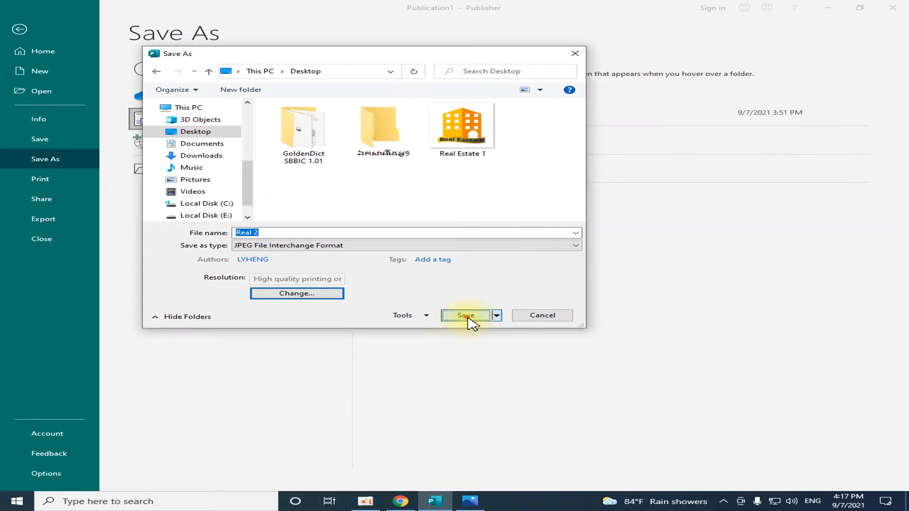
click(465, 315)
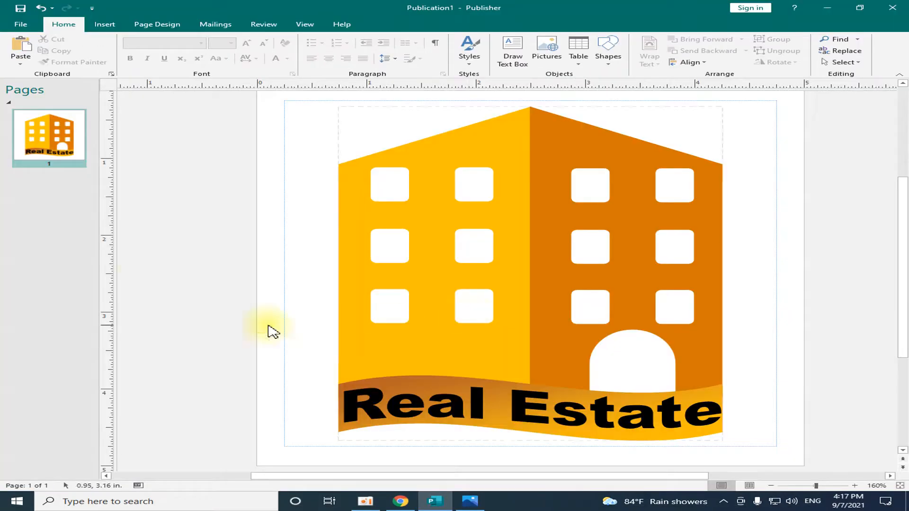
Minimize Publisher, close the Real Estate 1 reference image in Photos and refresh the desktop.
click(826, 8)
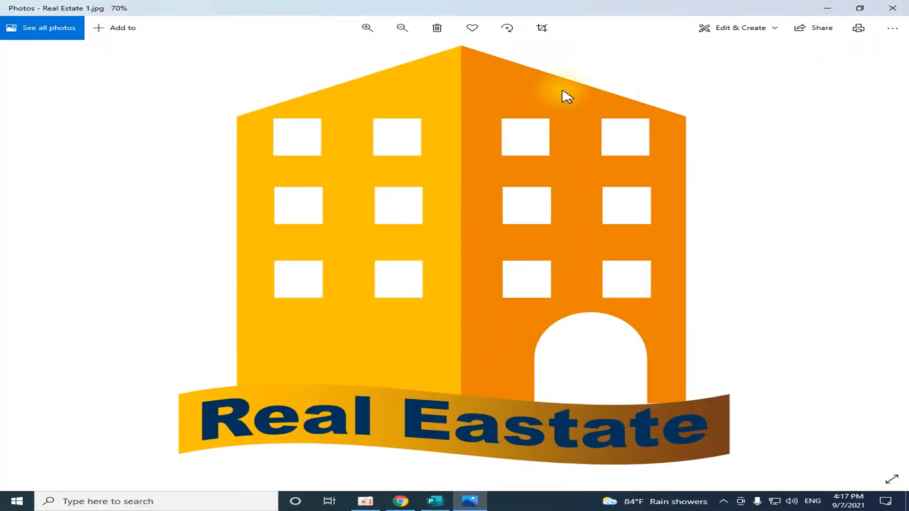
click(892, 8)
right_click(495, 65)
click(532, 93)
right_click(471, 64)
click(509, 93)
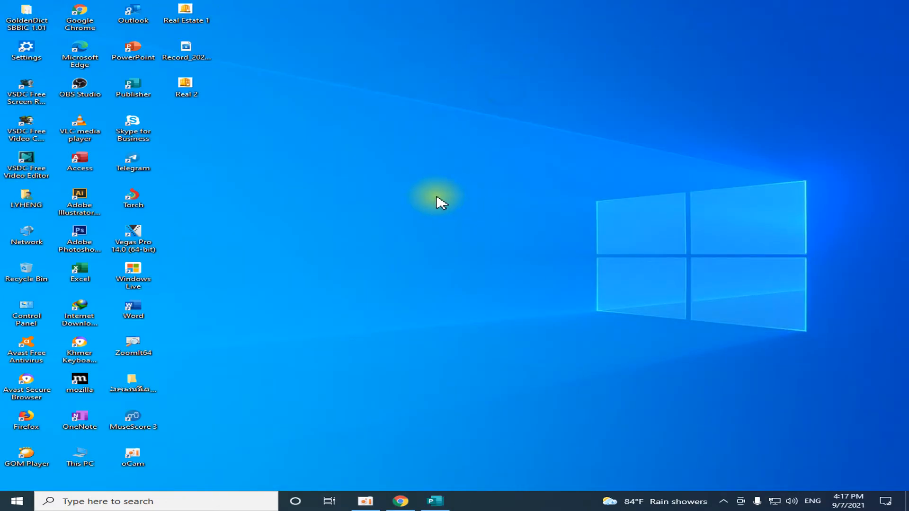
View the reference image Real Estate 1 from the desktop, close it, and open the exported Real 2 image for comparison.
right_click(188, 18)
click(215, 19)
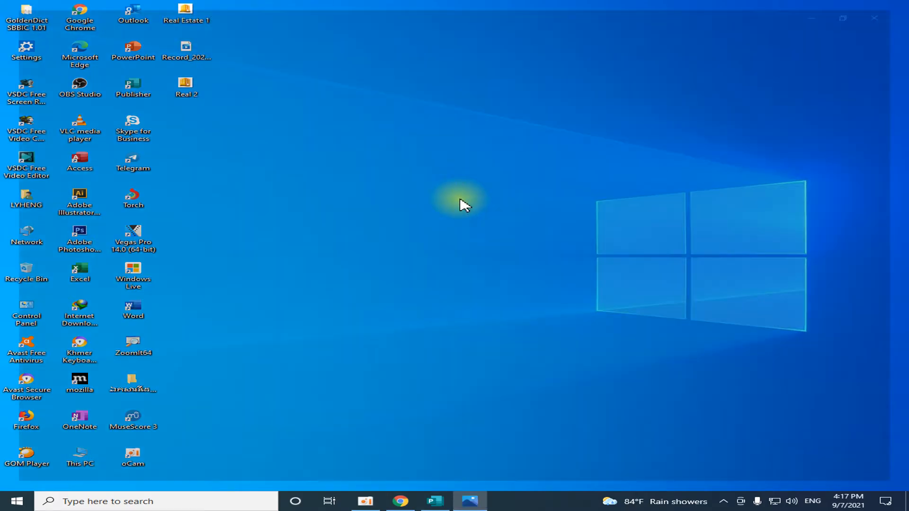
scroll(474, 313, up, 1)
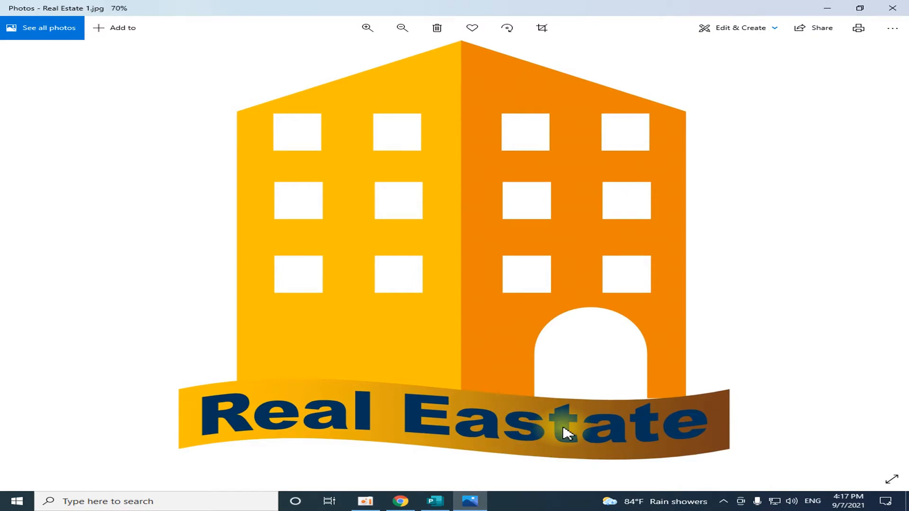
click(902, 8)
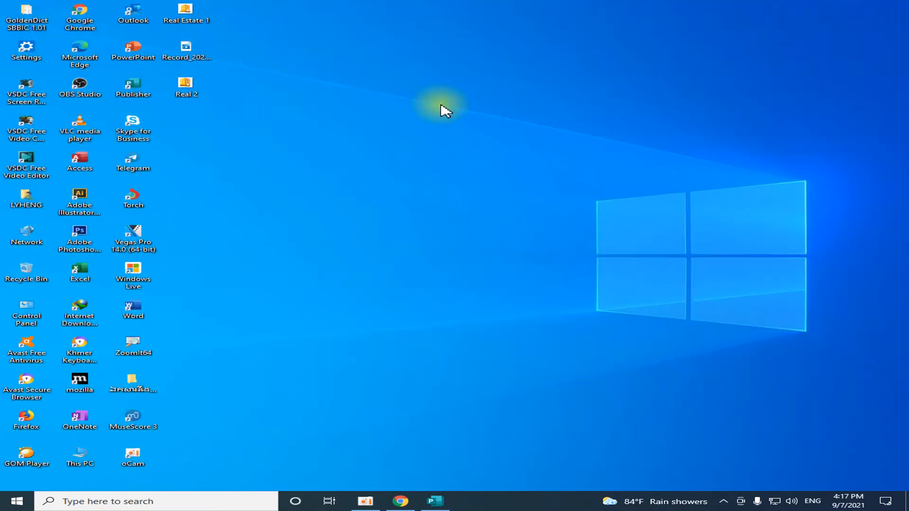
right_click(185, 91)
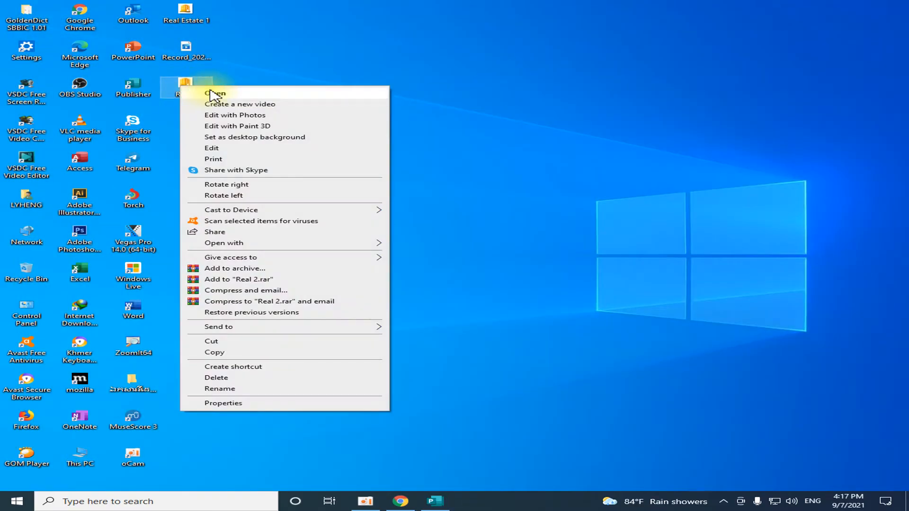
click(214, 95)
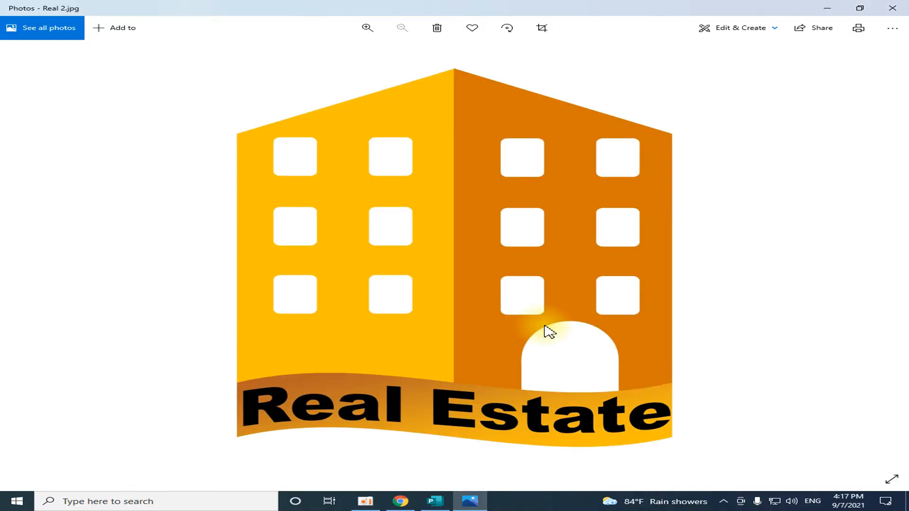